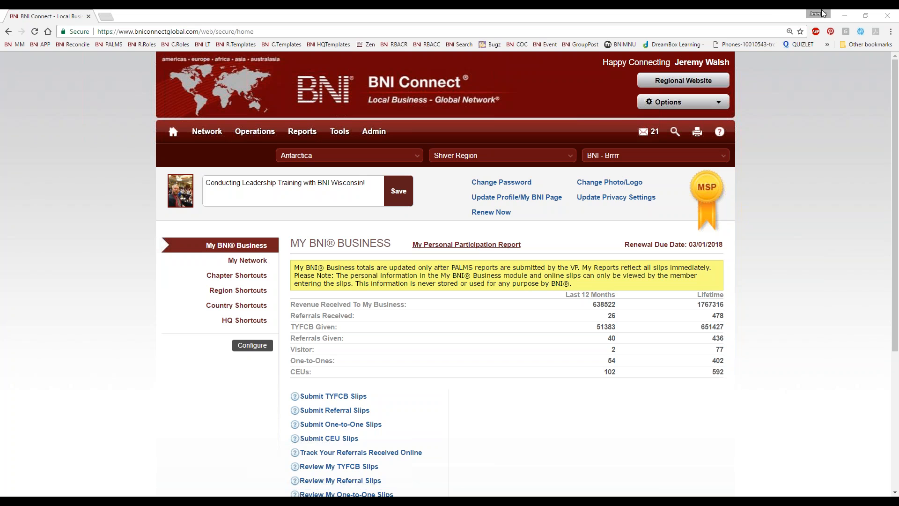
Open the personal participation report, then close it and reload the page when it stalls loading
scroll(426, 402, down, 3)
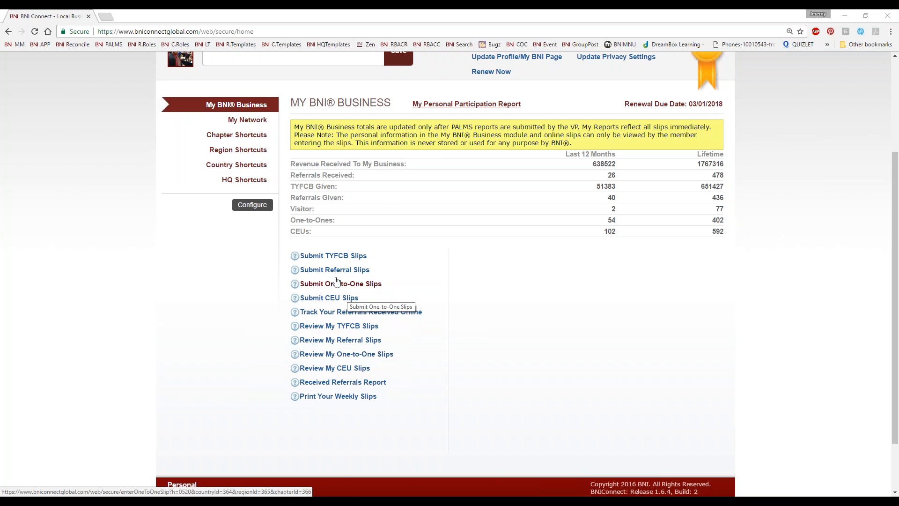
scroll(402, 206, up, 2)
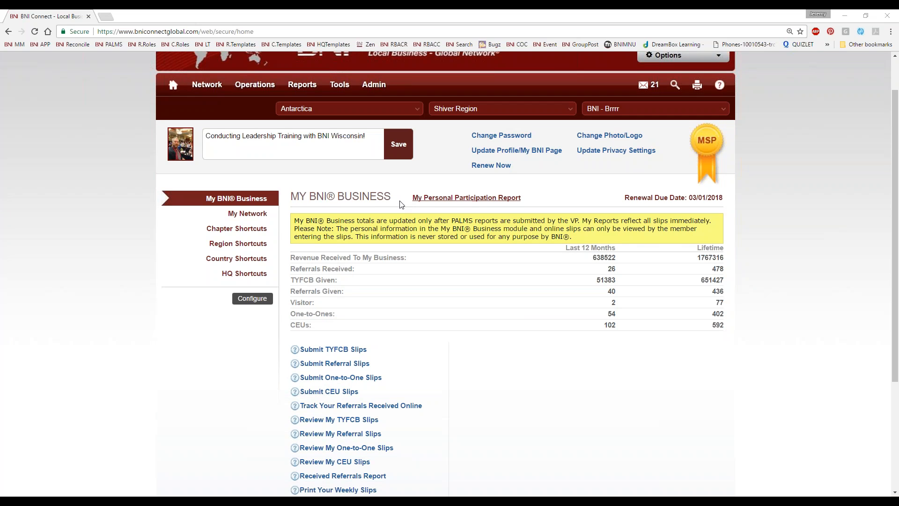
scroll(337, 377, down, 3)
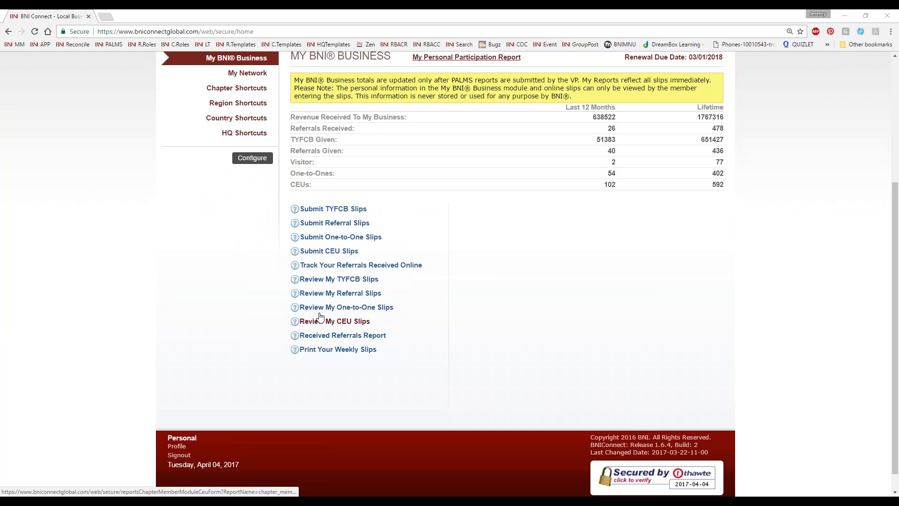
scroll(558, 357, up, 2)
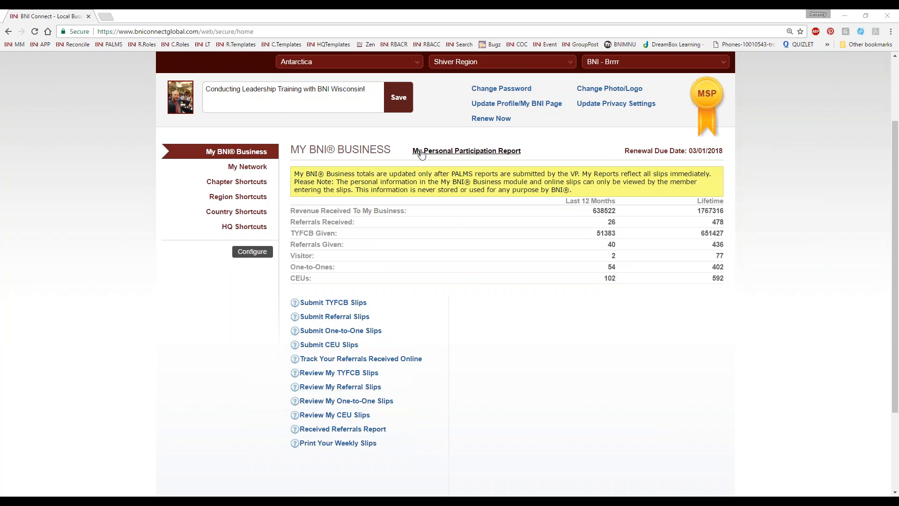
click(476, 153)
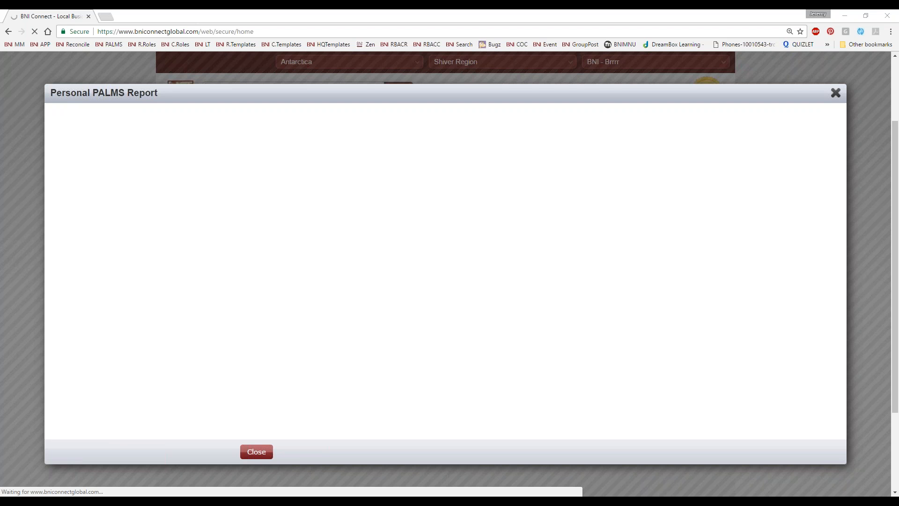
drag(408, 94, 401, 90)
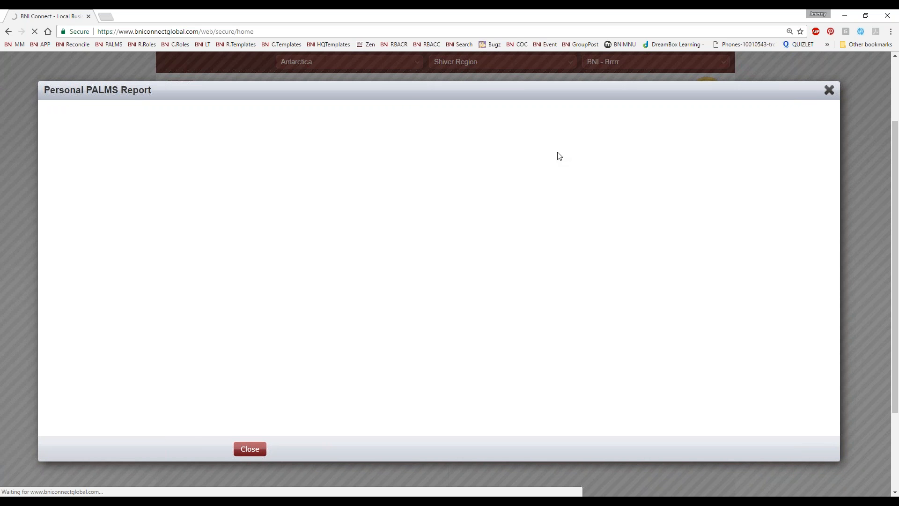
click(829, 90)
right_click(105, 252)
click(117, 282)
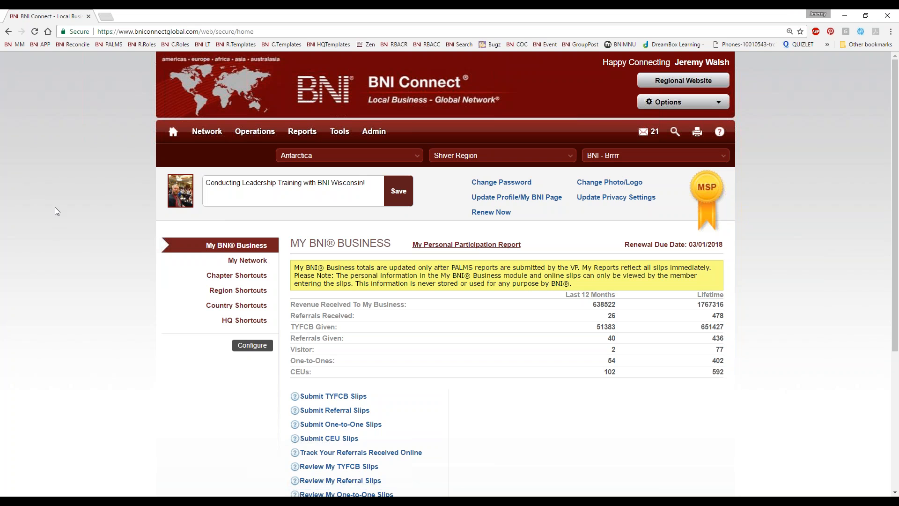
Reopen the Apr 2016–Mar 2017 personal PALMS report, review its totals and training, then close it
click(444, 245)
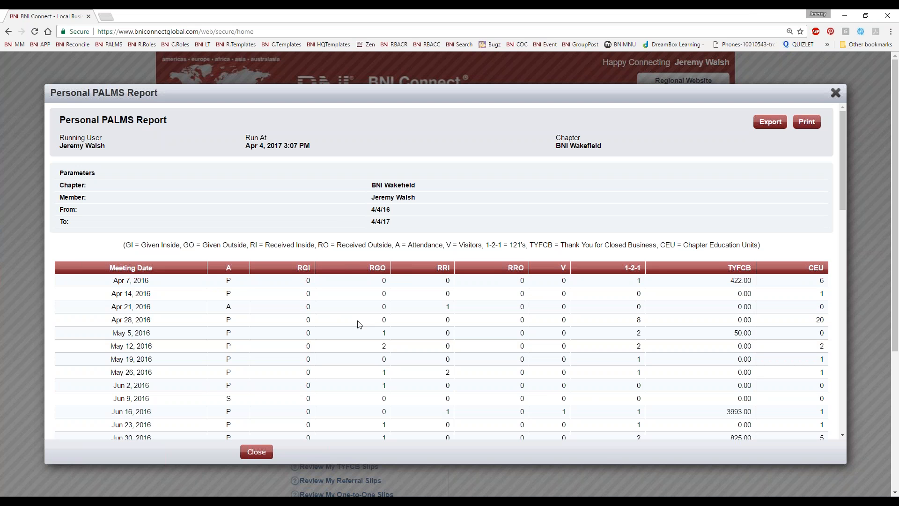
scroll(534, 365, down, 2)
scroll(527, 375, down, 2)
scroll(680, 295, up, 4)
scroll(683, 297, down, 4)
scroll(721, 325, down, 1)
scroll(712, 325, up, 5)
scroll(684, 307, down, 2)
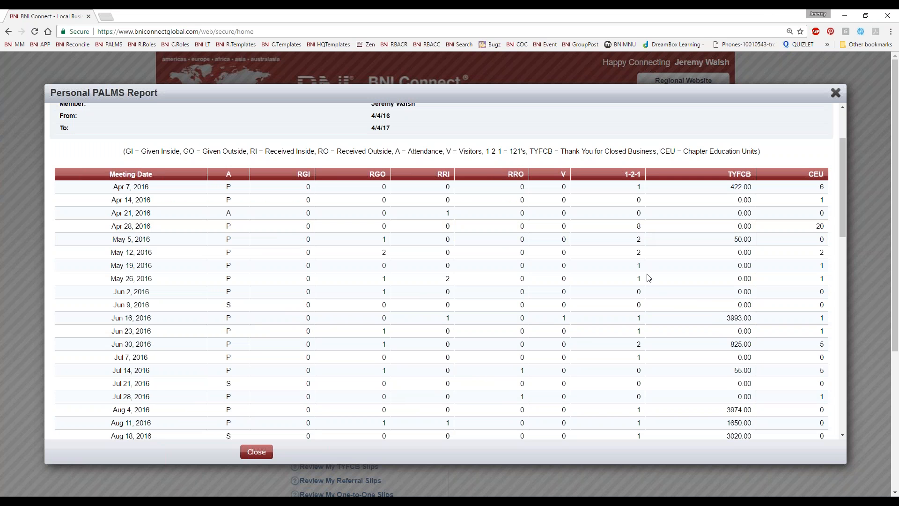
scroll(623, 373, down, 12)
scroll(610, 161, up, 2)
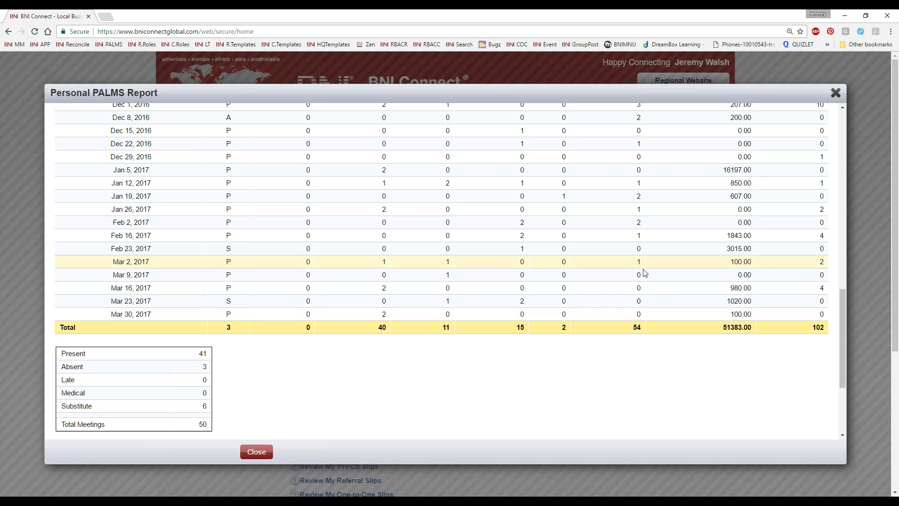
scroll(655, 259, up, 2)
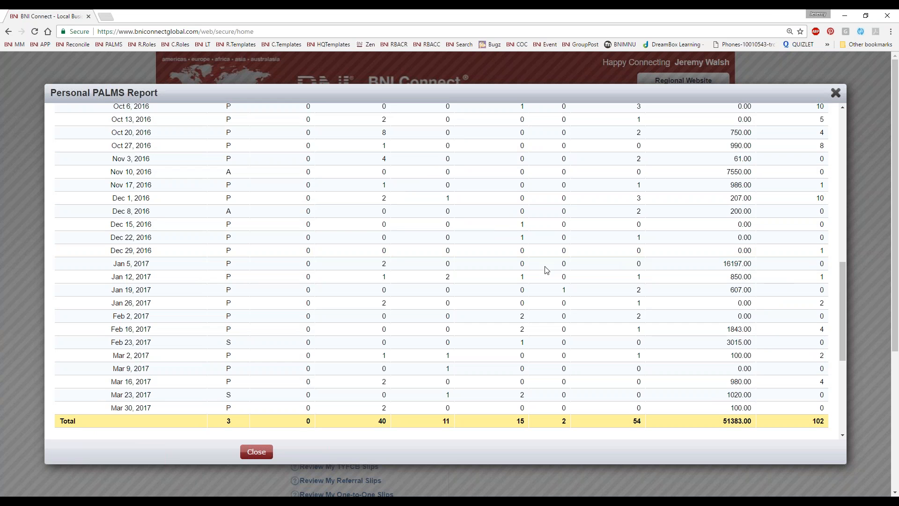
scroll(660, 259, up, 4)
scroll(662, 260, down, 7)
scroll(662, 259, down, 2)
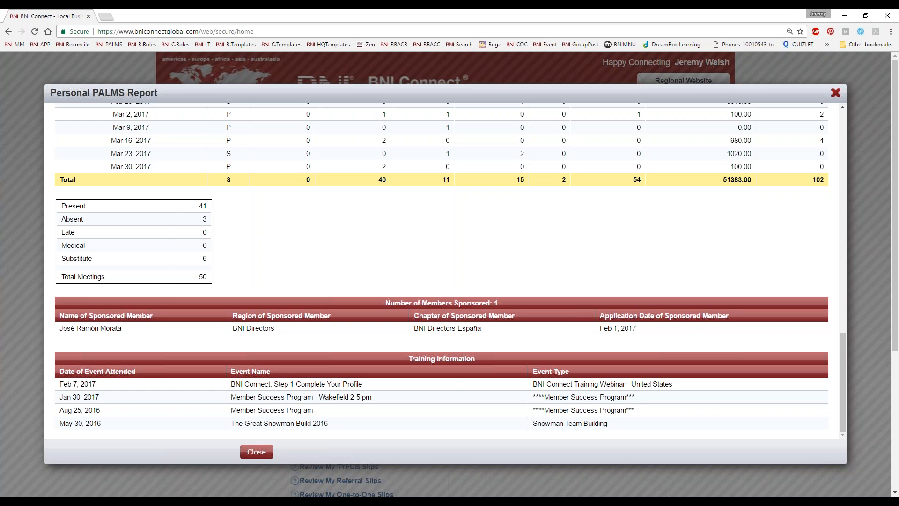
click(836, 92)
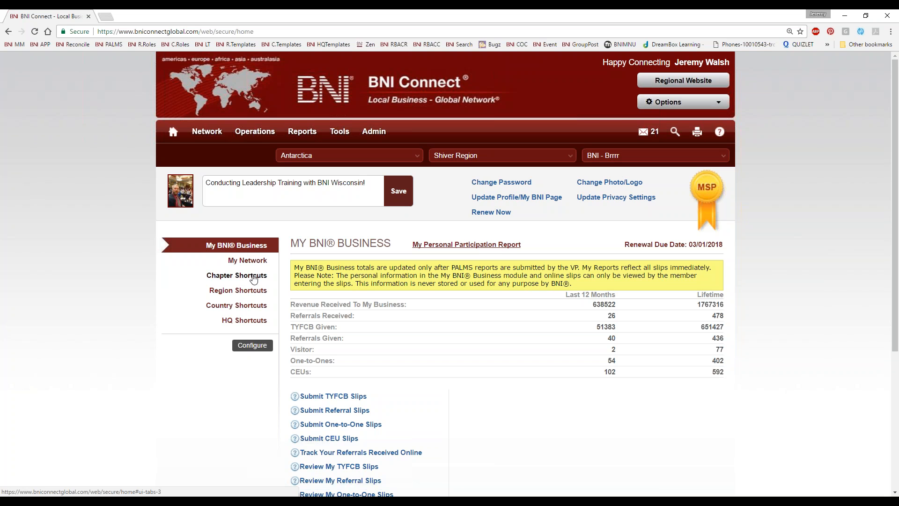
Switch to the My Network tab listing 564 connections, 4 groups and 91 documents
mouse_move(242, 133)
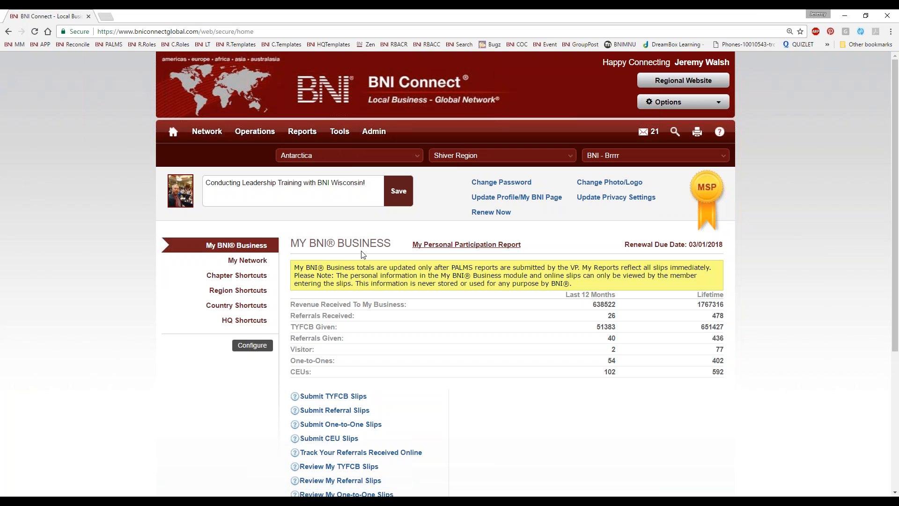
click(243, 261)
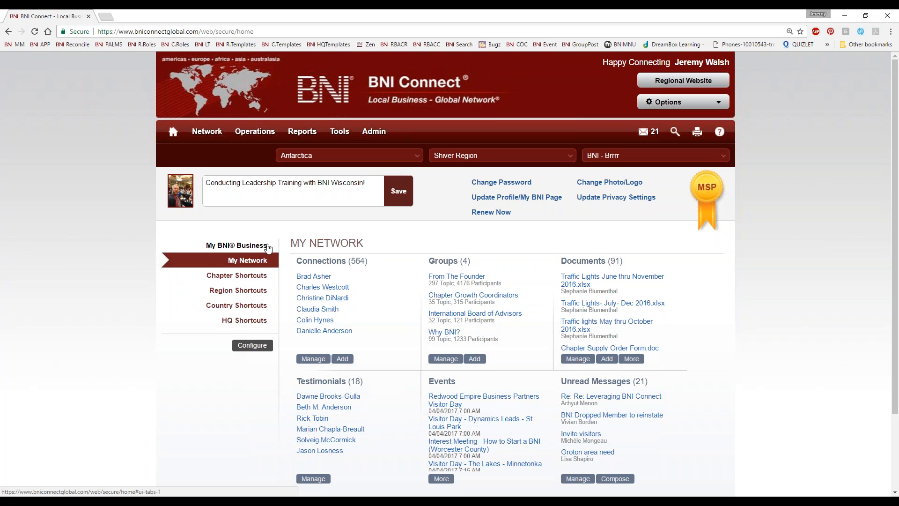
Return from My Network to the My BNI Business tab with its 12-month and lifetime totals
scroll(518, 378, down, 1)
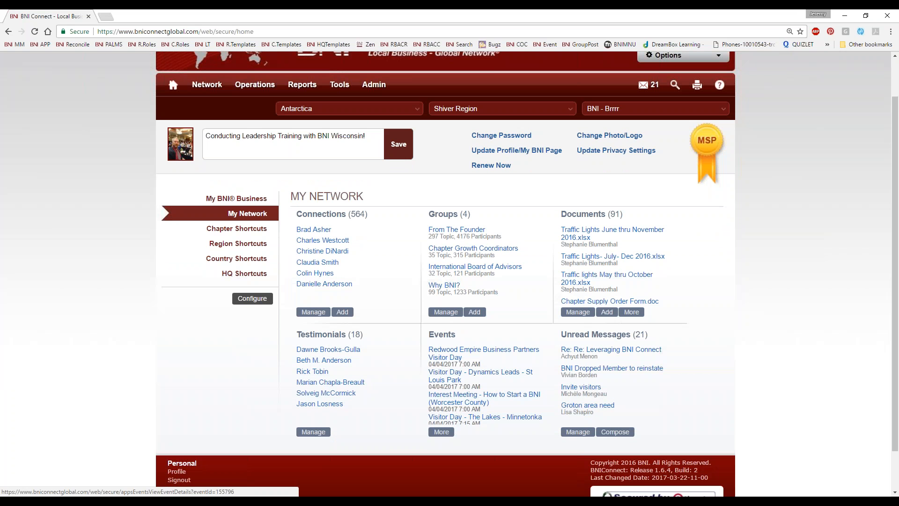
drag(561, 214, 623, 214)
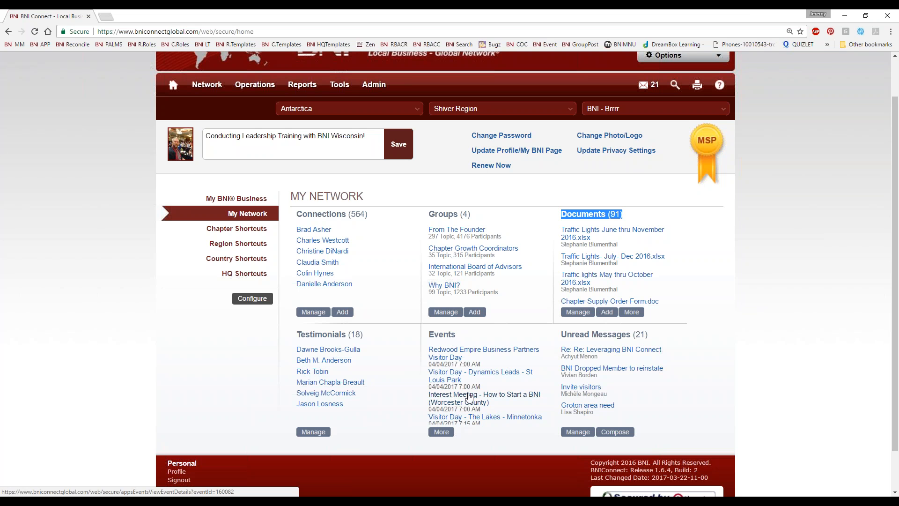
click(250, 198)
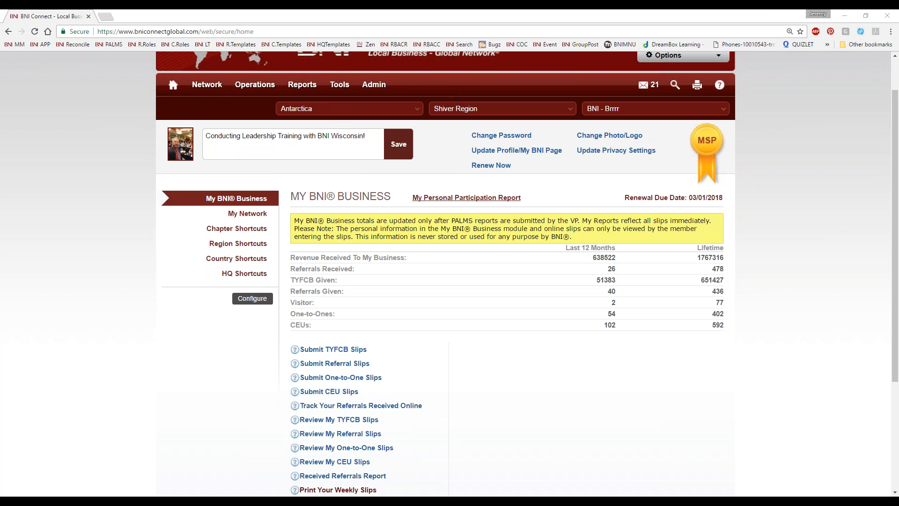
Submit a CEU slip with QTY Earned 1 for 5 Podcasts / BNI Webinar
click(314, 393)
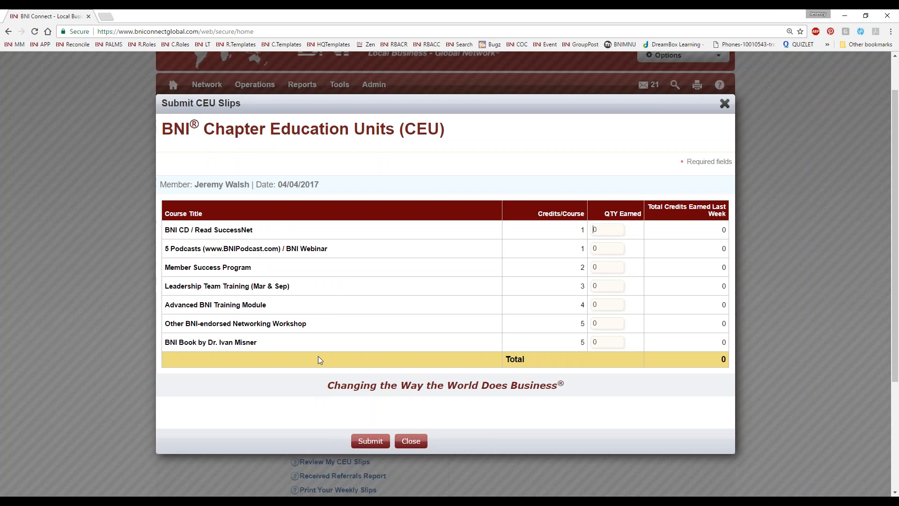
key(Tab)
text(1)
key(Return)
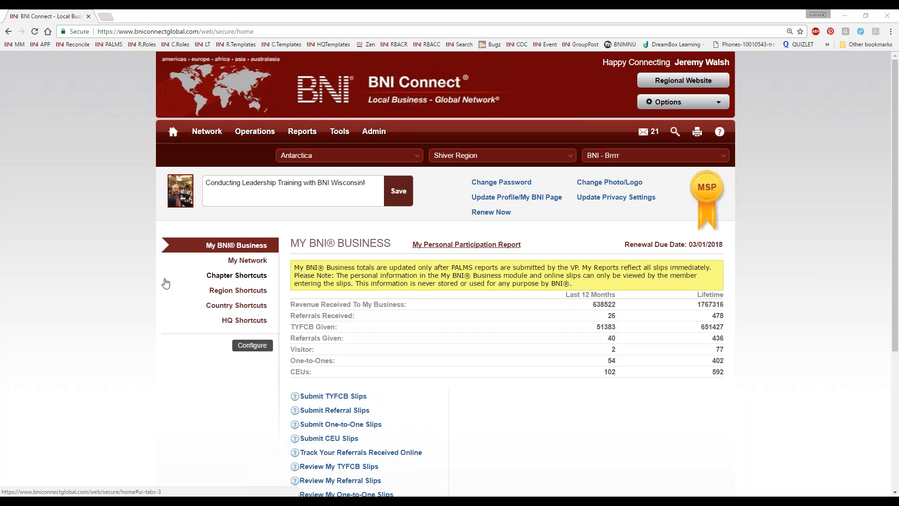
mouse_move(375, 132)
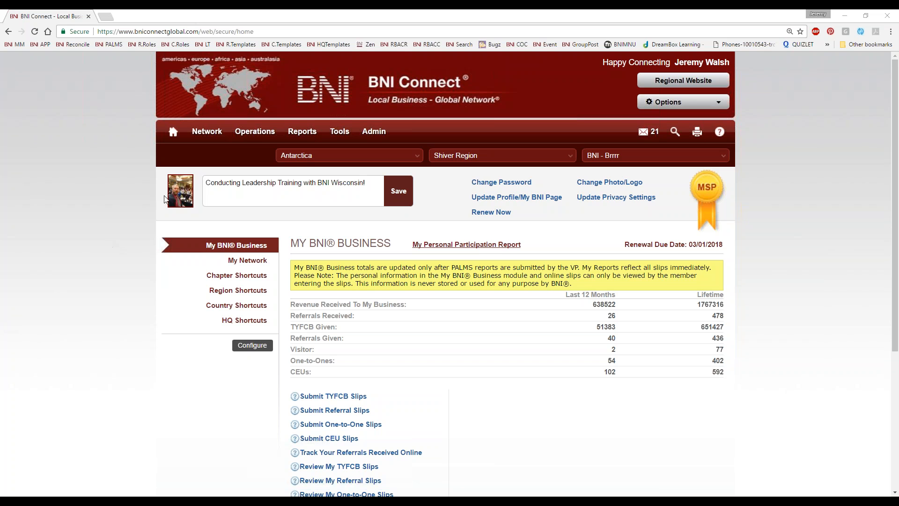
Go to chapter-level Operations and open Create Email's Email My Chapter address list
mouse_move(206, 140)
click(256, 134)
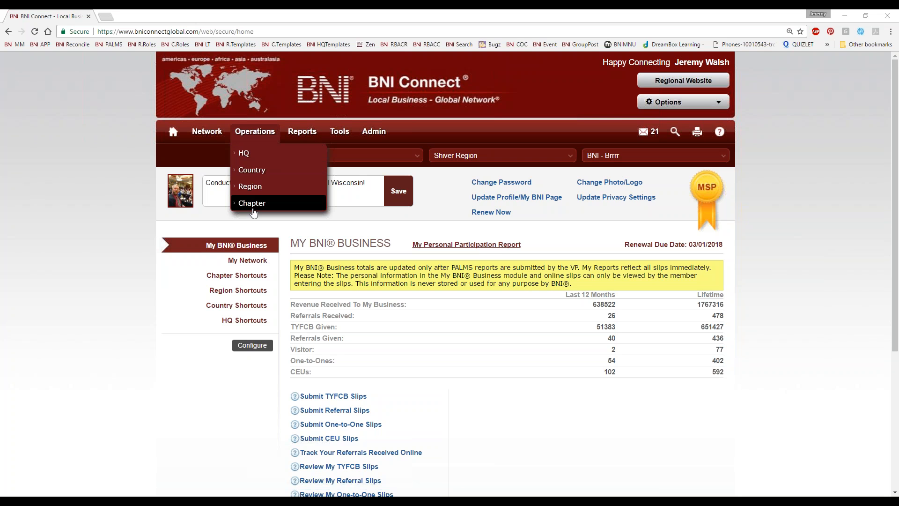
click(253, 203)
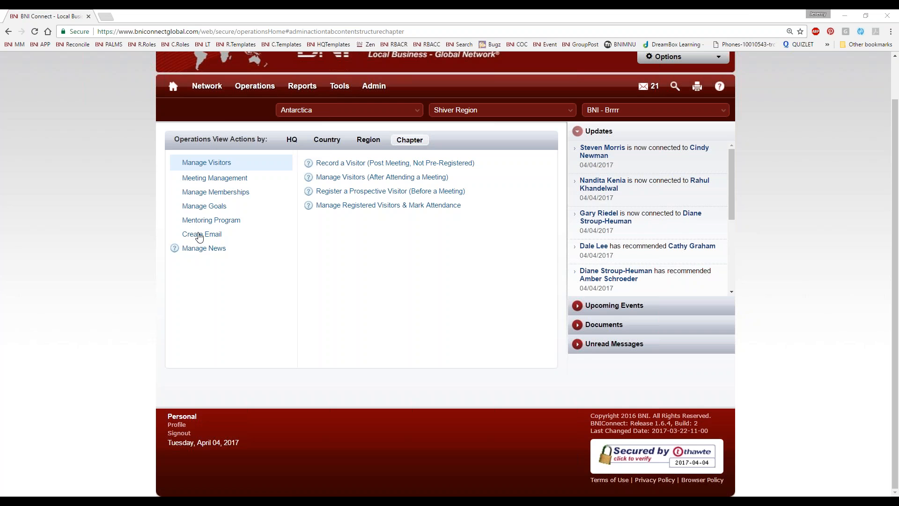
click(199, 237)
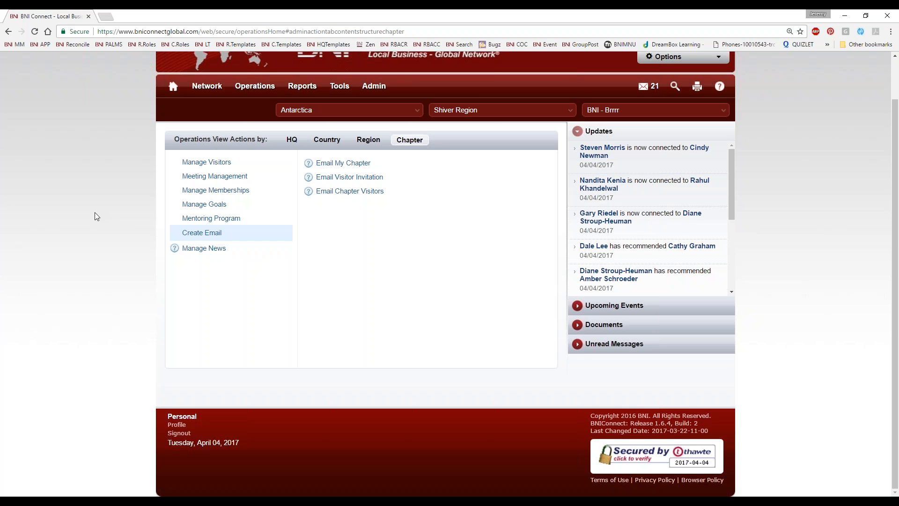
click(342, 163)
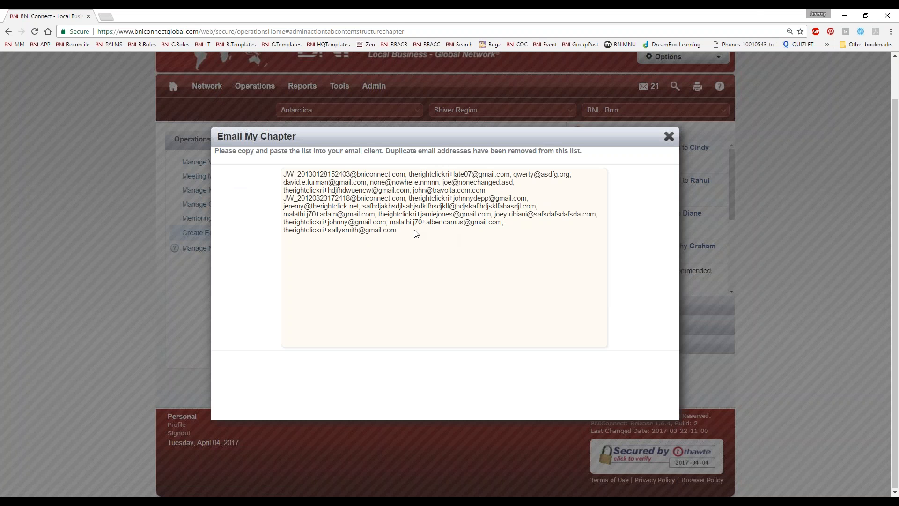
Copy all chapter e-mail addresses and start a new Outlook message
drag(412, 234, 283, 166)
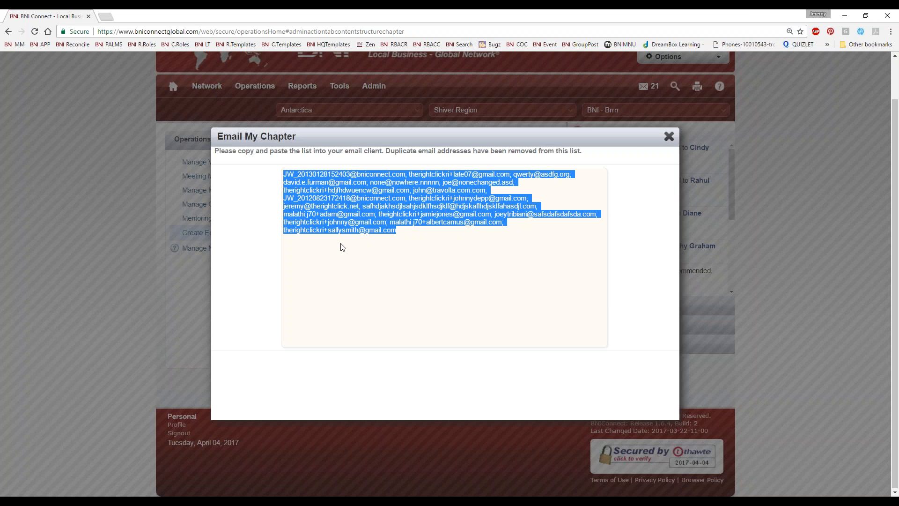
key(ctrl+shift+m)
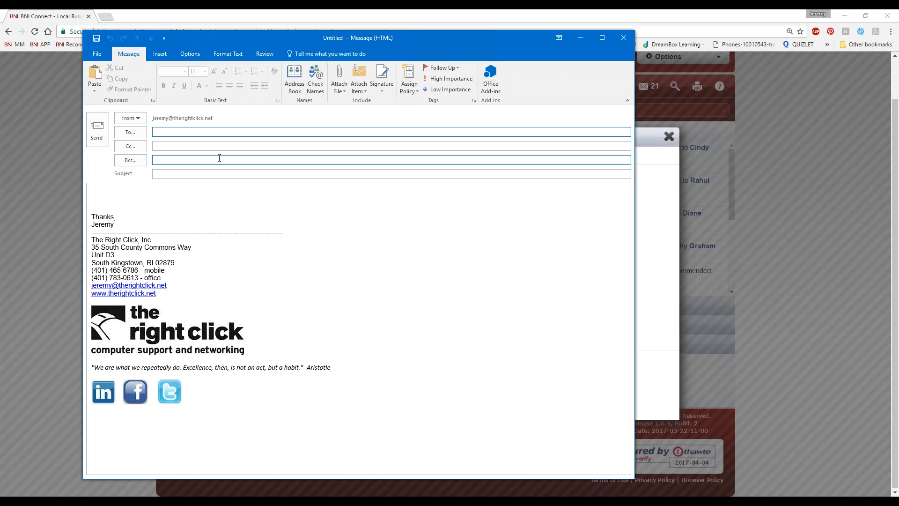
Paste the chapter addresses into the draft's Bcc line, then discard the draft without saving
click(174, 159)
key(ctrl+v)
click(298, 218)
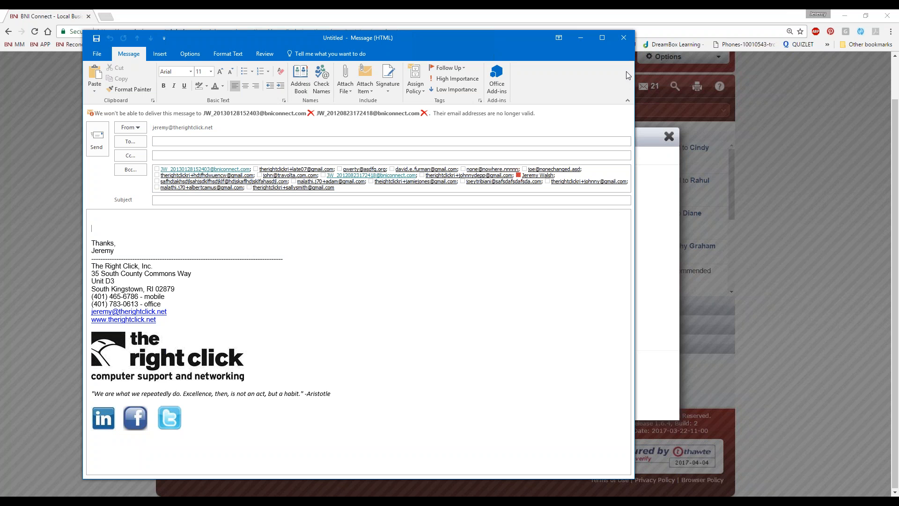
click(623, 38)
click(454, 284)
click(689, 139)
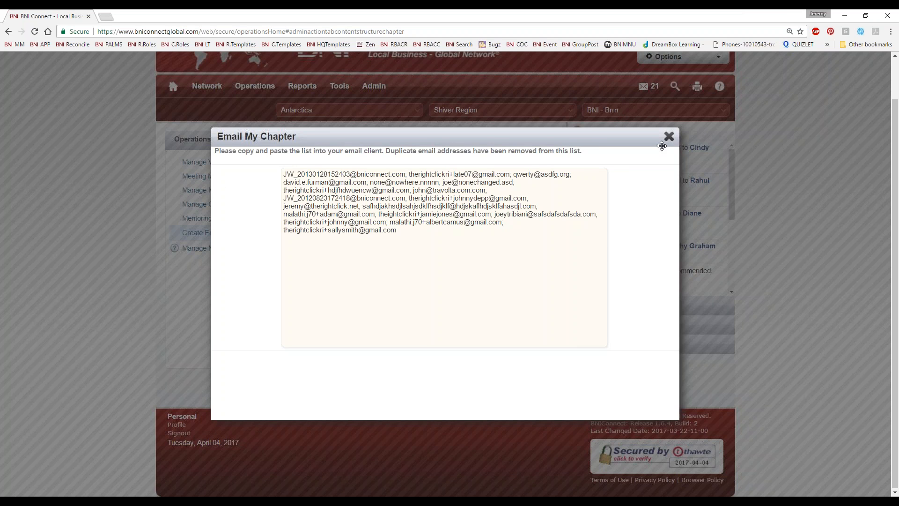
Close the Email My Chapter address list to return to the chapter email options
click(669, 136)
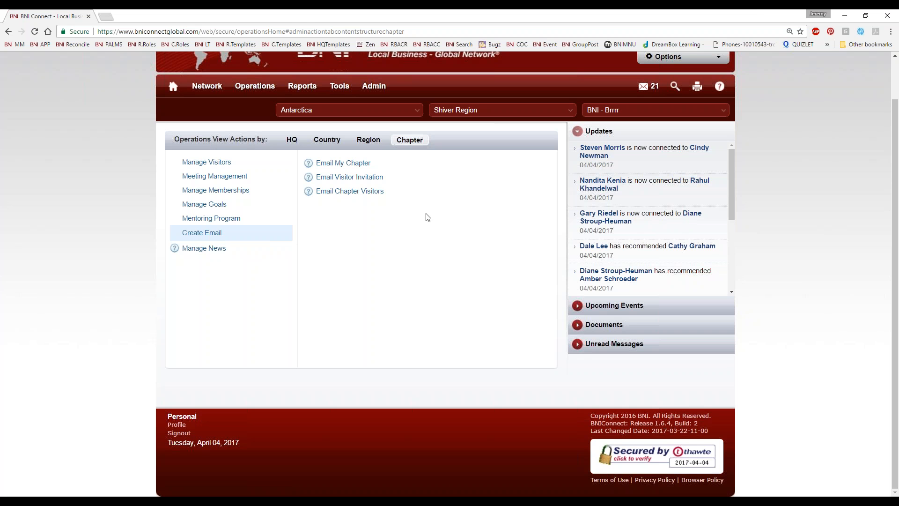
Fill in the visitor invitation: visitor's name, Smith Co, e-mail and 'Please be sure to RSVP for the meeting!'
click(331, 184)
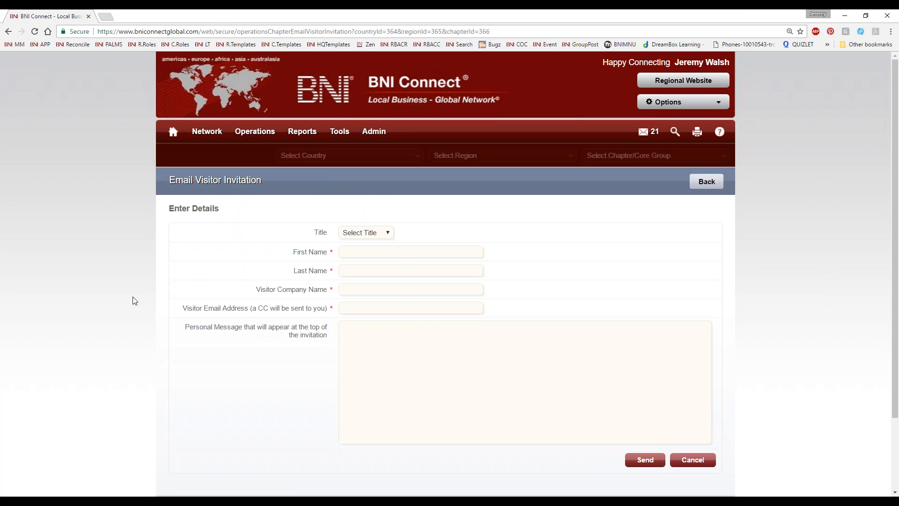
scroll(53, 269, down, 1)
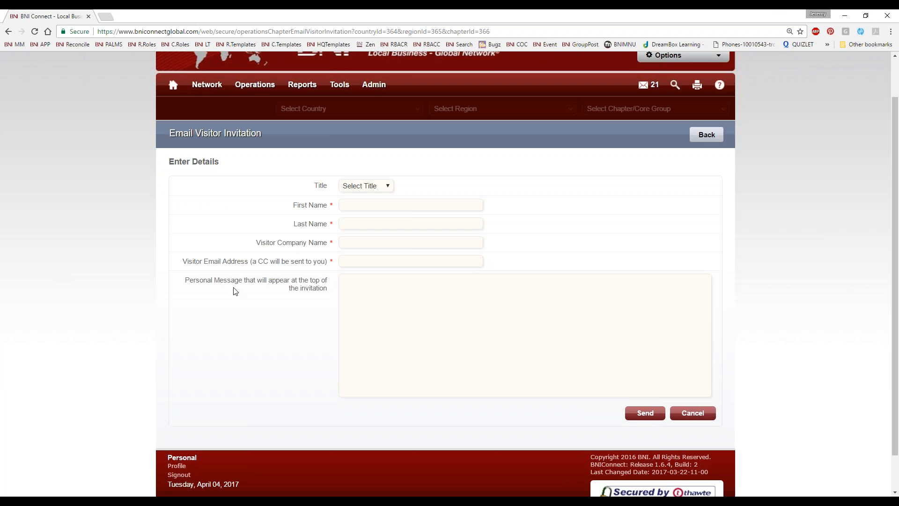
click(378, 206)
text(John)
key(Tab)
text(Smith)
key(Tab)
text(Smith Co)
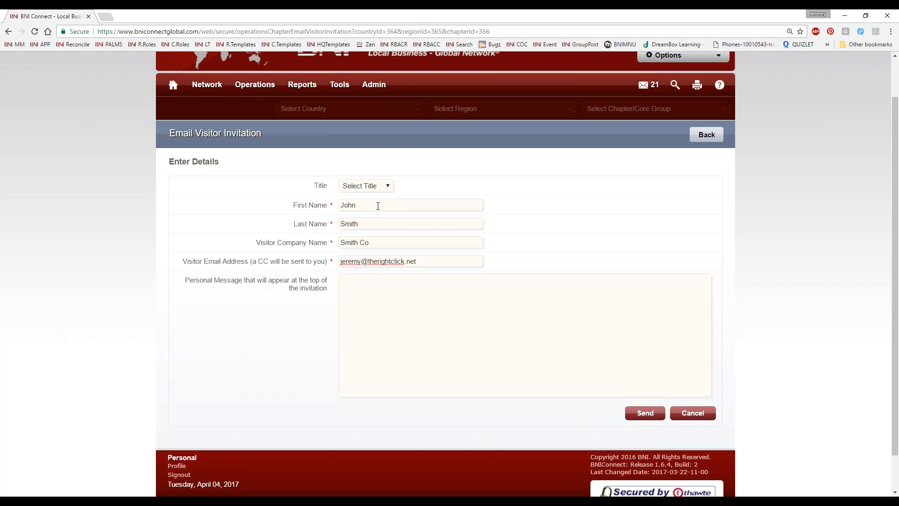
key(Tab)
text(Please be sure to RSVP for the m)
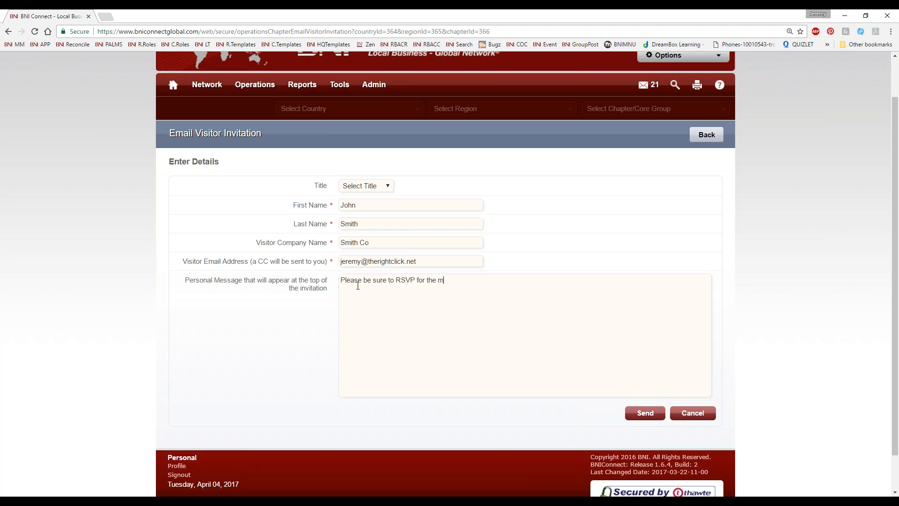
text(eeting!  ~Jeremy)
Send the invitation, go back to operations, and bring the Outlook visitor notification into view
click(637, 413)
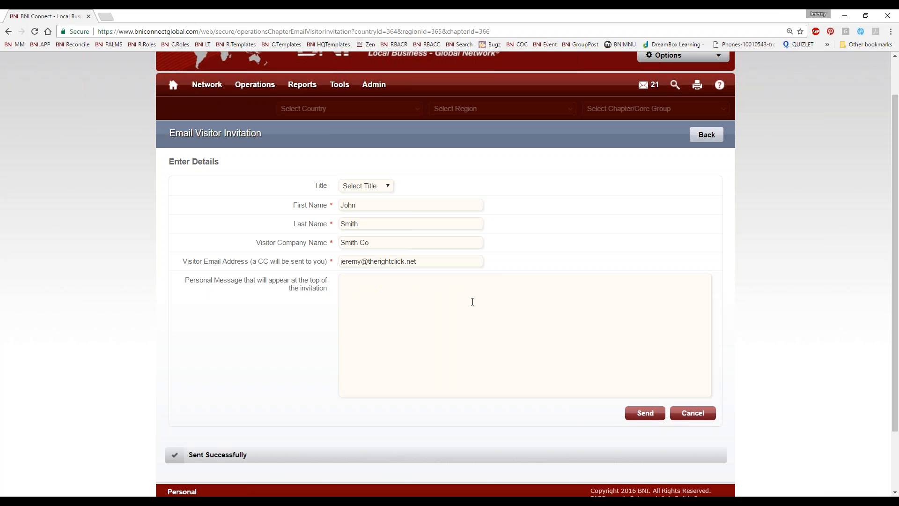
key(alt+Left)
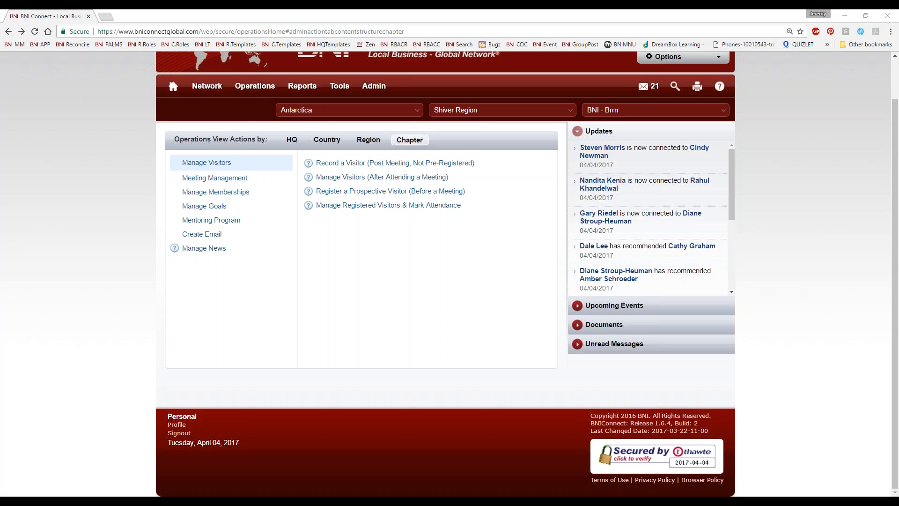
drag(0, 28, 481, 45)
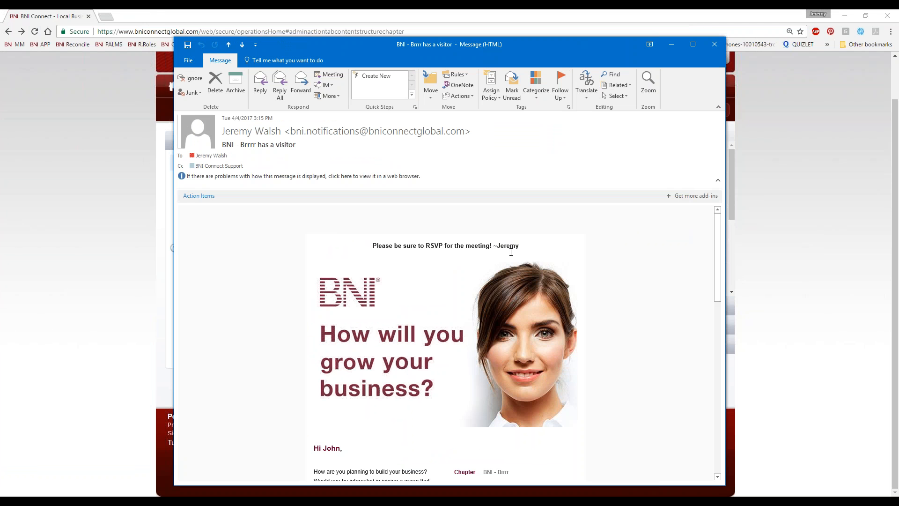
Read through the 'BNI - Brrrr has a visitor' e-mail and follow its RSVP Now link
scroll(401, 347, down, 8)
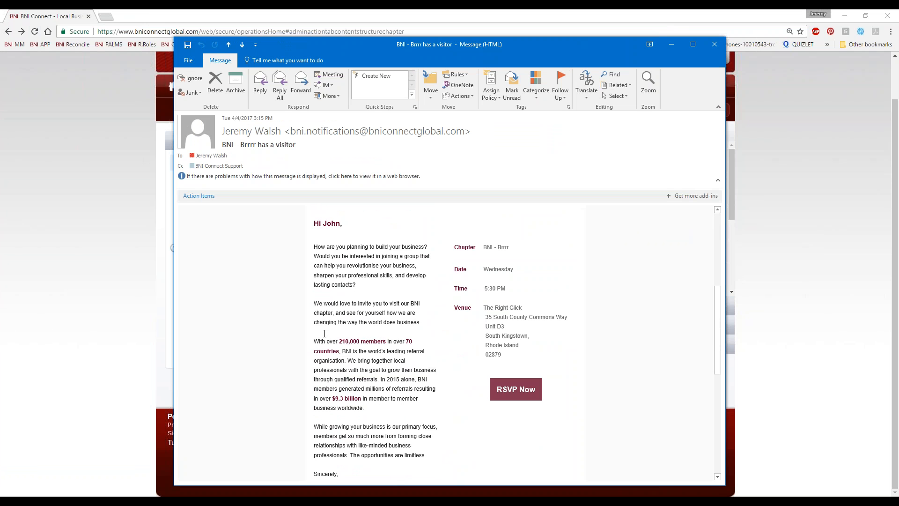
scroll(365, 383, down, 3)
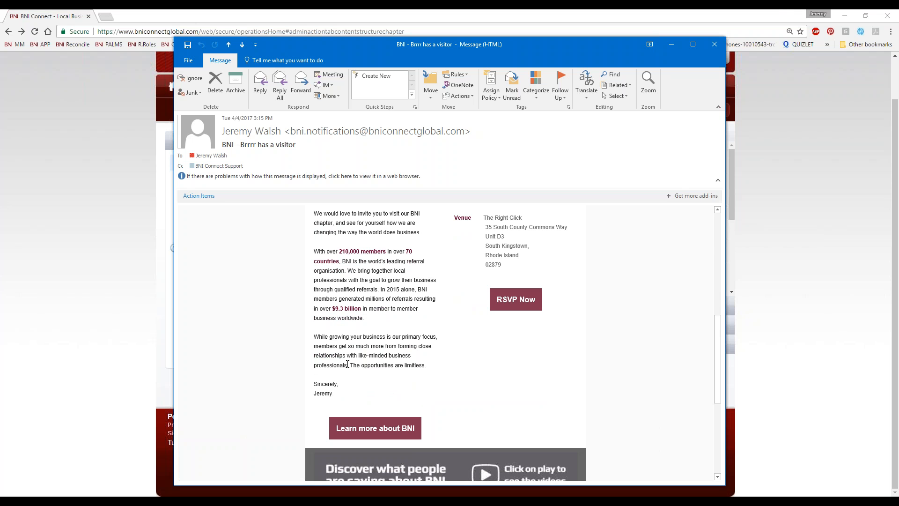
scroll(598, 361, up, 2)
scroll(501, 257, up, 1)
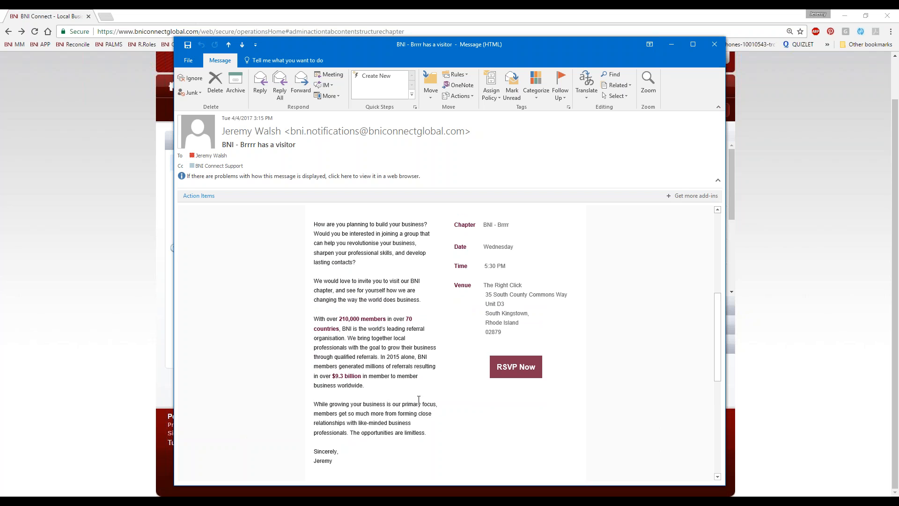
click(516, 371)
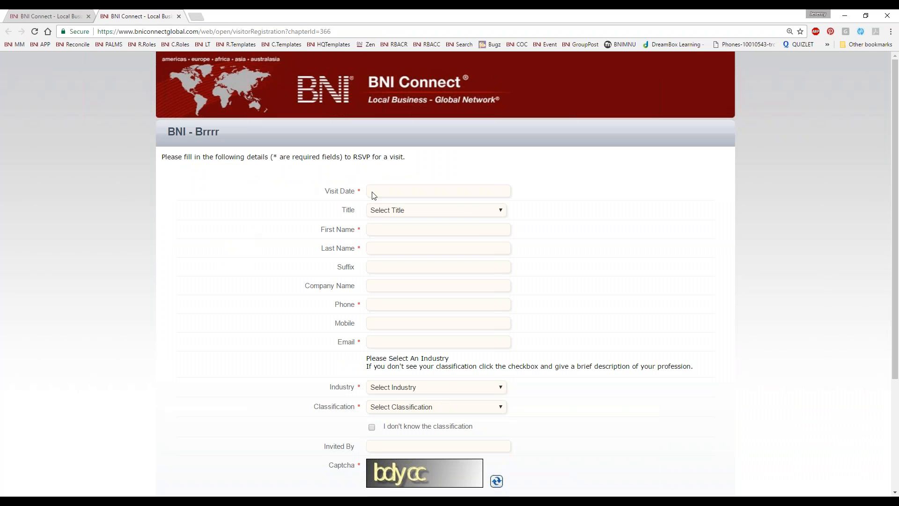
Set the visit date to 04/05/2017 and enter the visitor's name, company, phone number and e-mail address
click(387, 195)
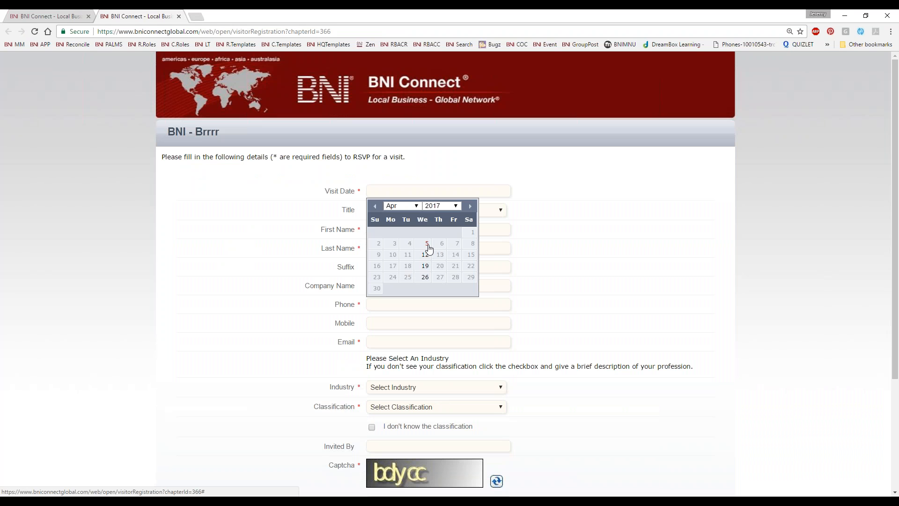
click(426, 243)
click(397, 229)
text(John)
key(Tab)
text(Smith)
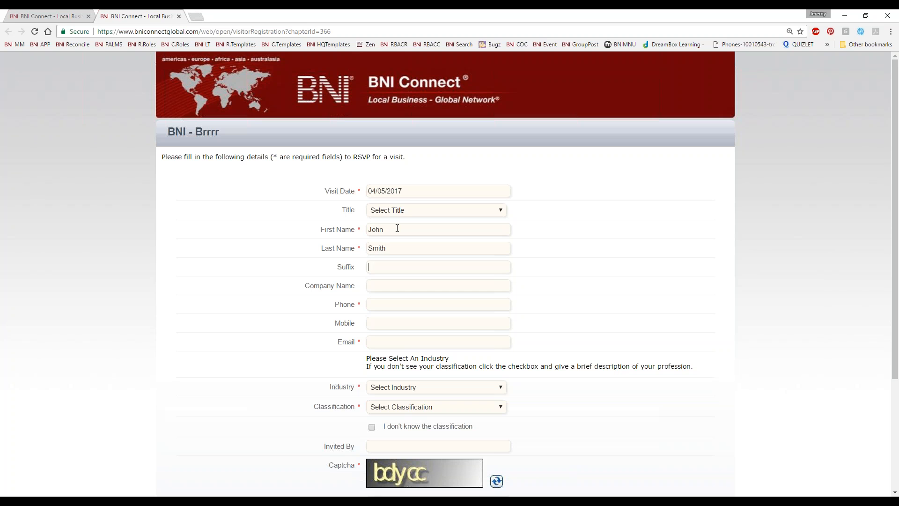
text(Smith Co)
key(Tab)
text(4445556789)
key(Tab)
key(Tab)
Choose Accounting industry and Accounting Services classification, fill in the inviter's name and the captcha, and submit
key(Tab)
key(Down)
key(Tab)
key(Down)
scroll(518, 265, down, 3)
click(374, 289)
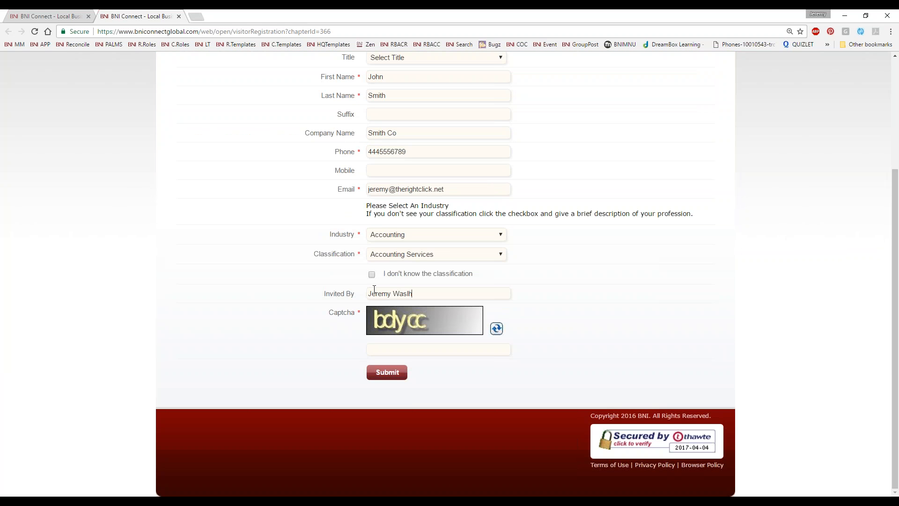
key(BackSpace)
key(BackSpace)
key(BackSpace)
key(Tab)
key(Return)
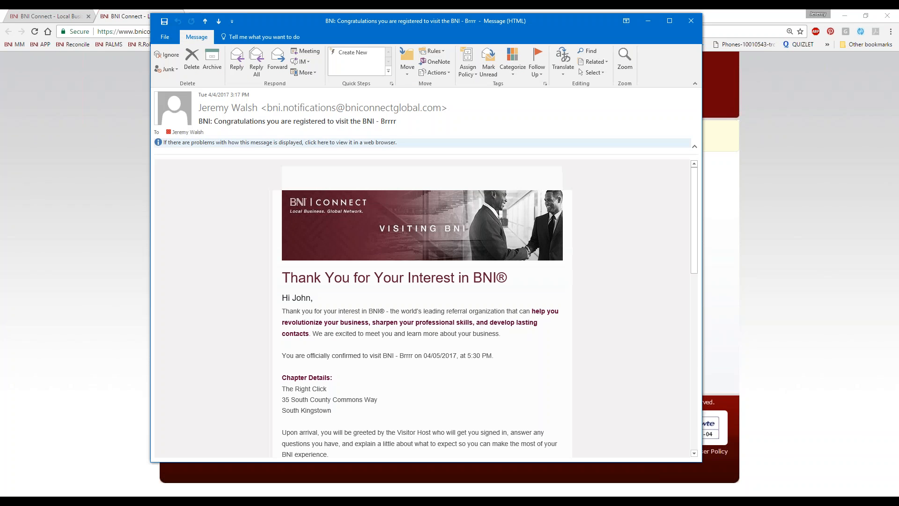
Highlight the 04/05/2017 visit date in the confirmation e-mail, then close the message and registration tab
drag(296, 356, 457, 357)
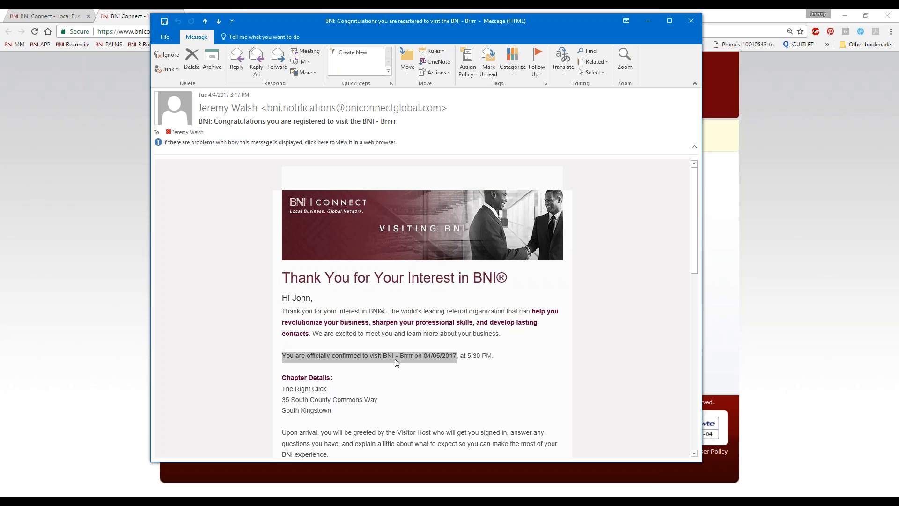
click(690, 22)
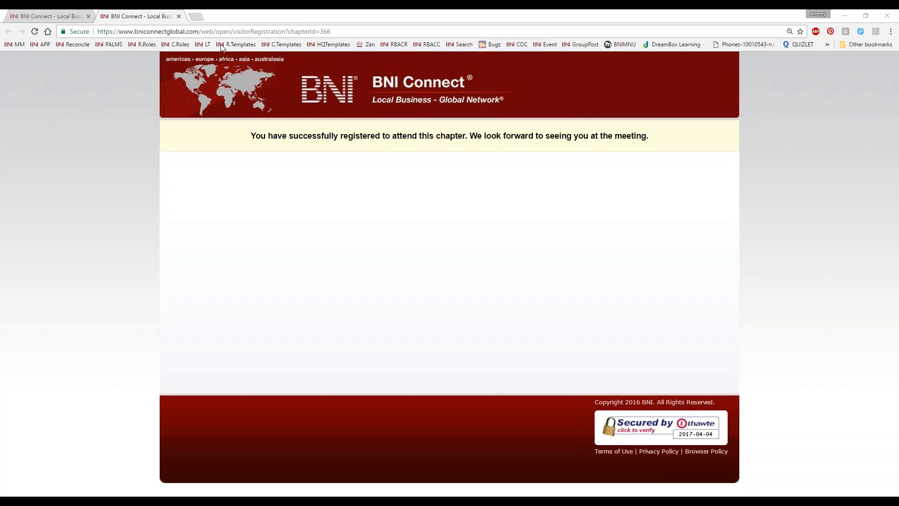
click(179, 16)
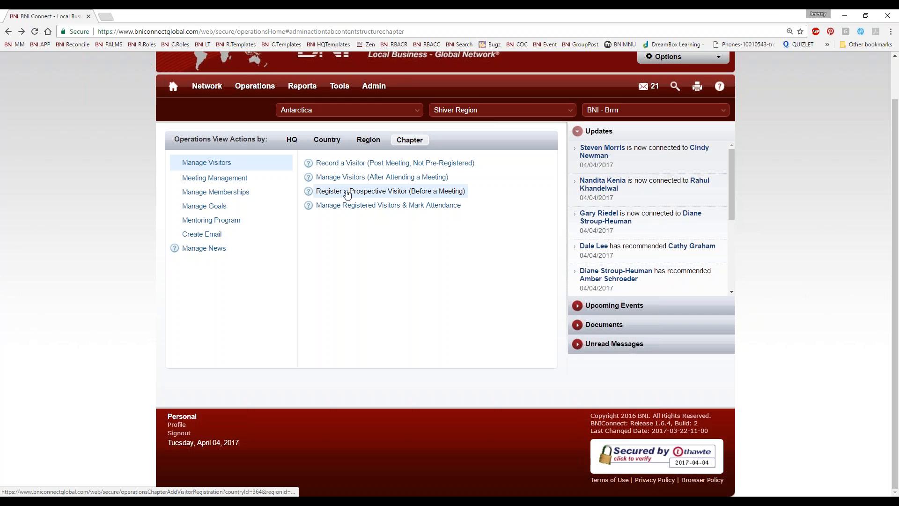
click(349, 191)
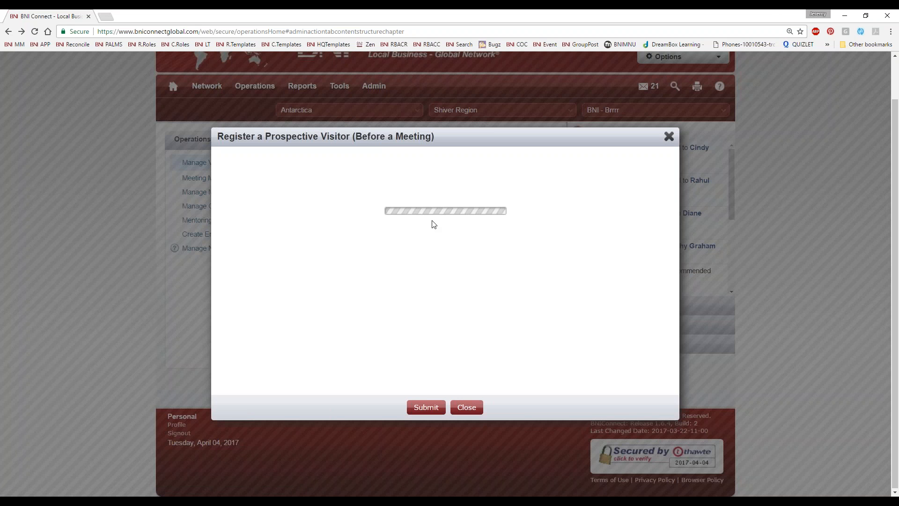
scroll(560, 260, down, 3)
scroll(559, 262, down, 1)
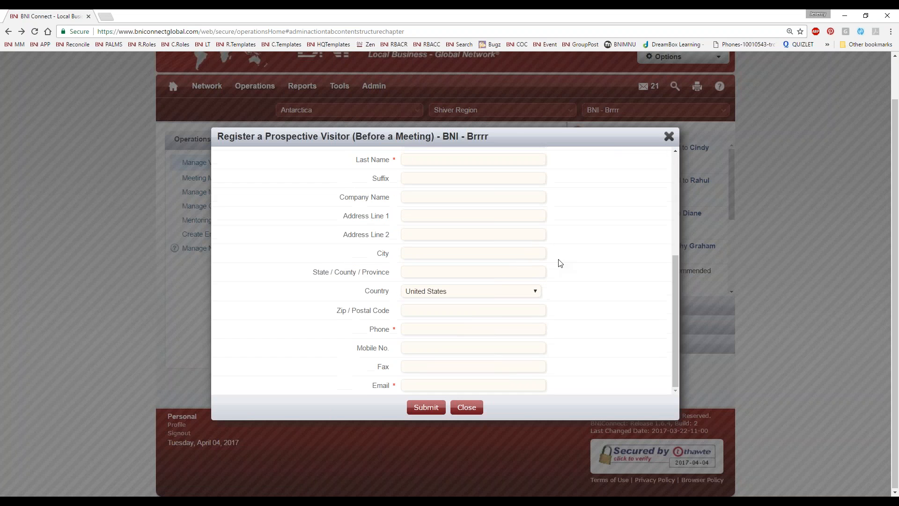
scroll(536, 291, up, 3)
scroll(472, 279, down, 3)
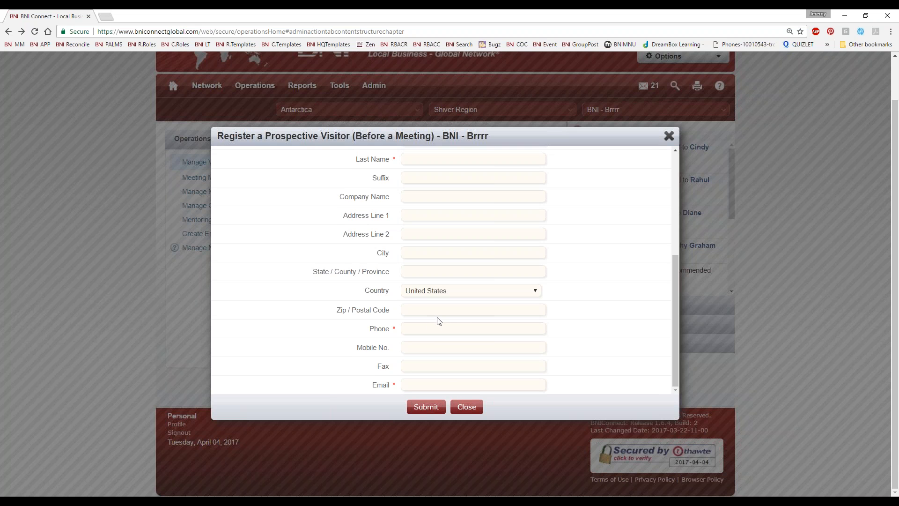
scroll(430, 327, up, 4)
scroll(430, 333, up, 1)
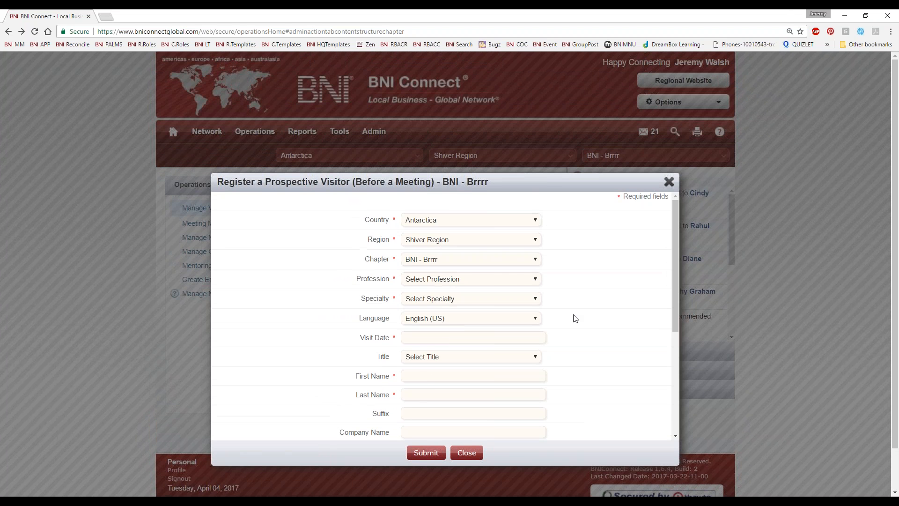
scroll(580, 317, down, 4)
scroll(579, 314, down, 1)
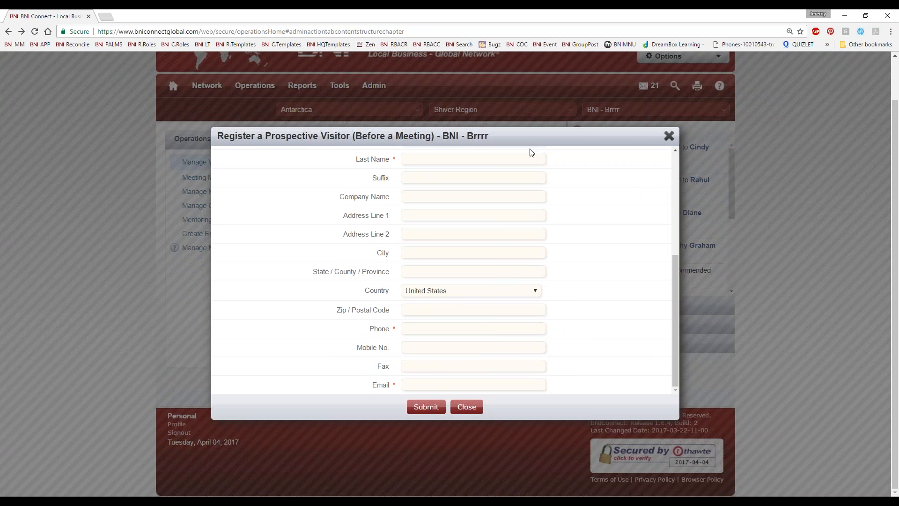
click(669, 136)
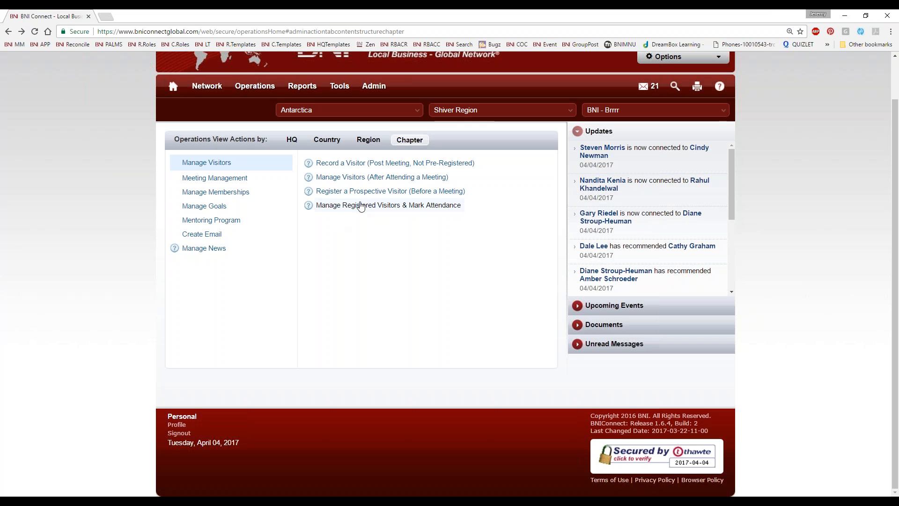
Search registered visitors from 04/01/2017 onward and open the first result's edit form
click(404, 205)
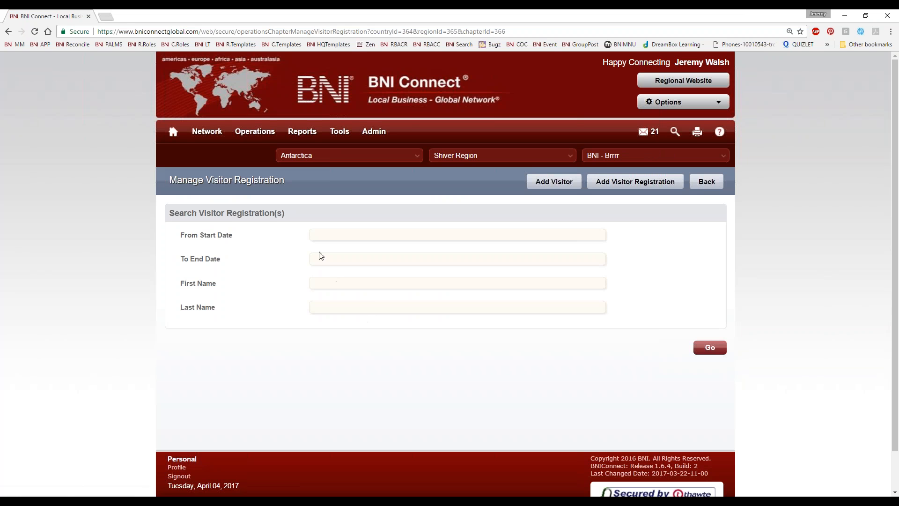
click(325, 236)
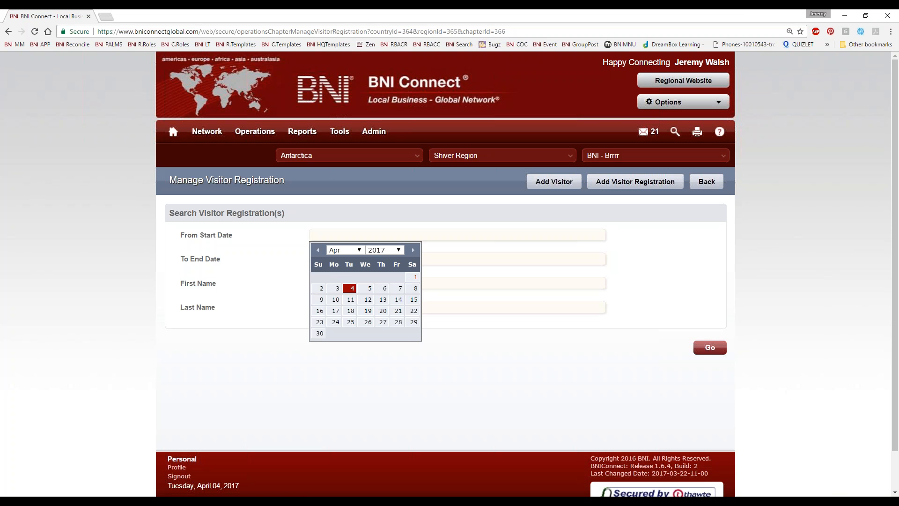
click(709, 348)
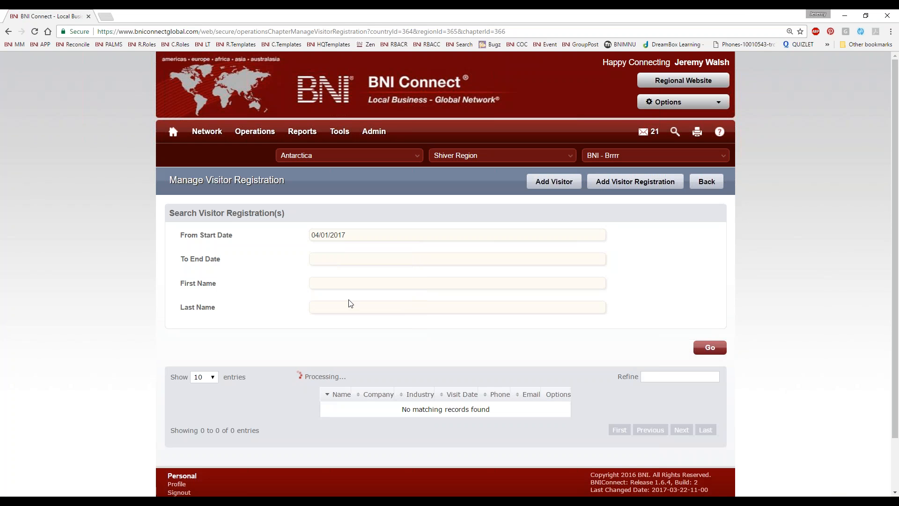
scroll(378, 463, down, 3)
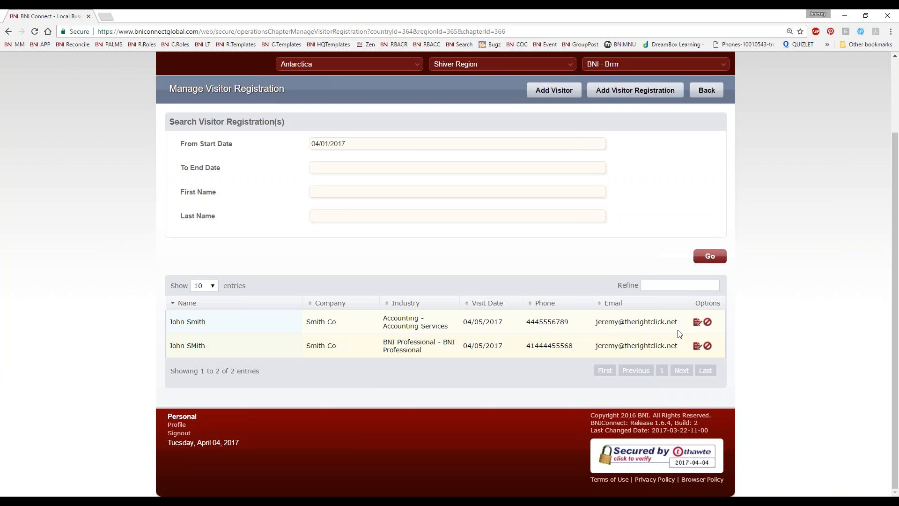
triple_click(211, 329)
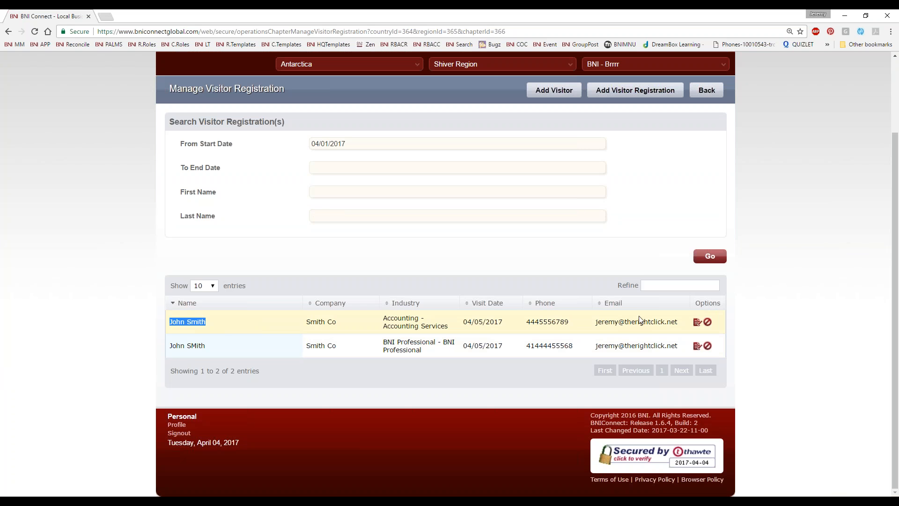
click(698, 322)
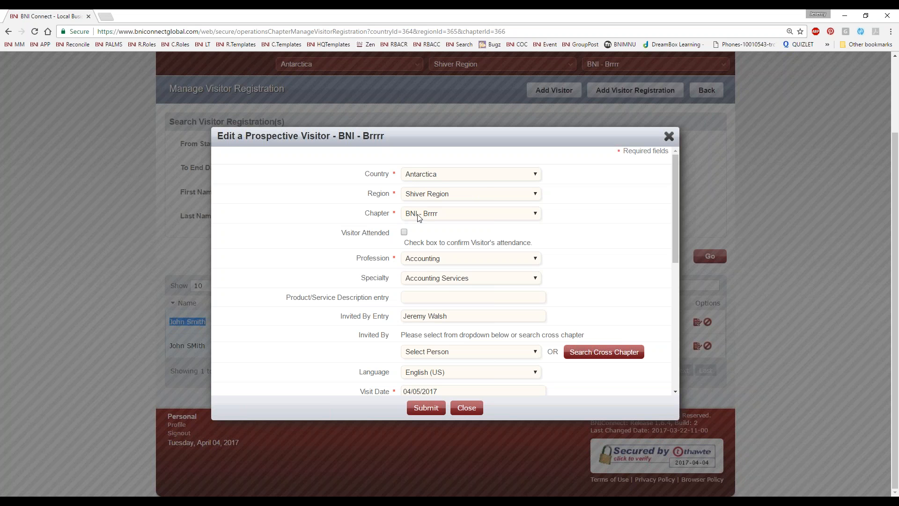
Tick Visitor Attended, pick the inviting member under Invited By, and submit the edited registration
drag(344, 234, 392, 236)
click(404, 232)
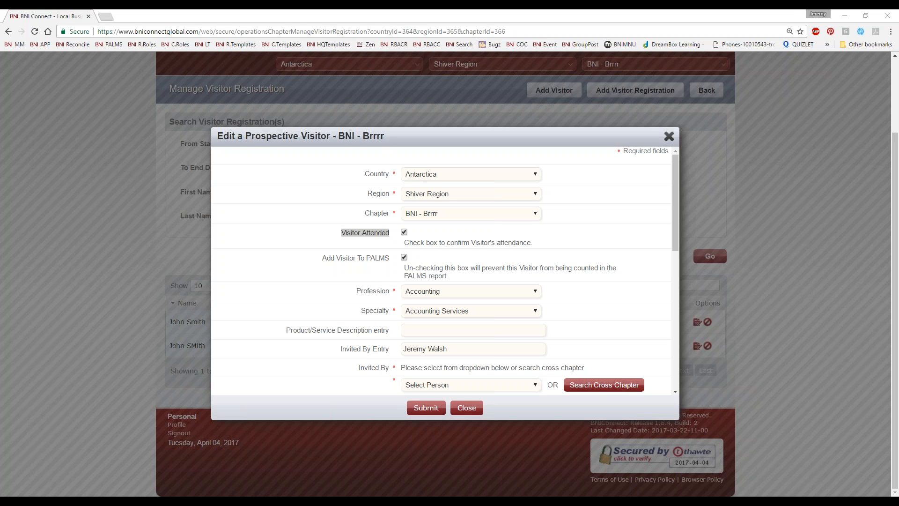
scroll(616, 273, down, 3)
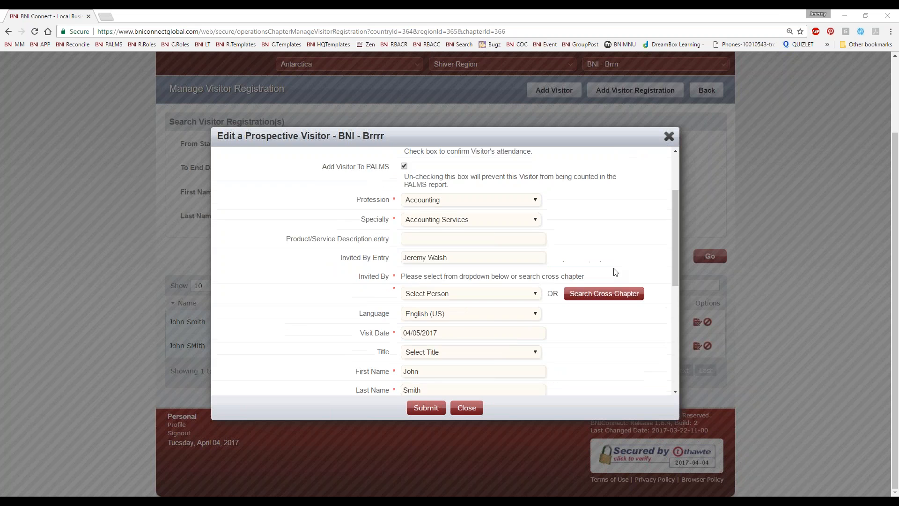
scroll(447, 221, down, 4)
scroll(443, 223, up, 3)
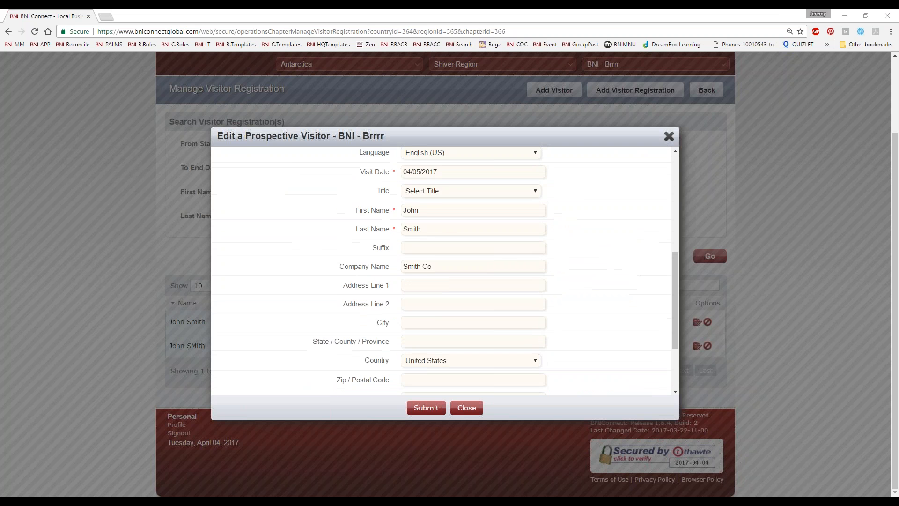
click(424, 219)
click(444, 302)
scroll(583, 330, down, 4)
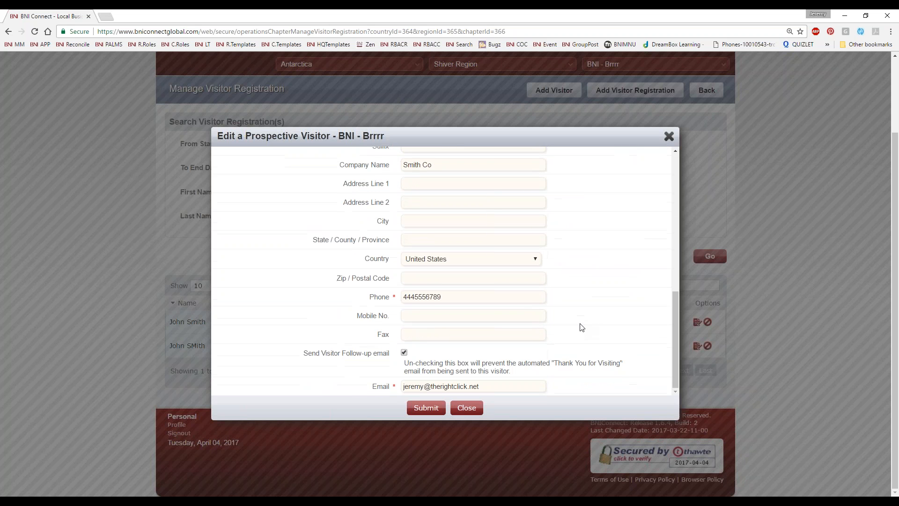
click(427, 408)
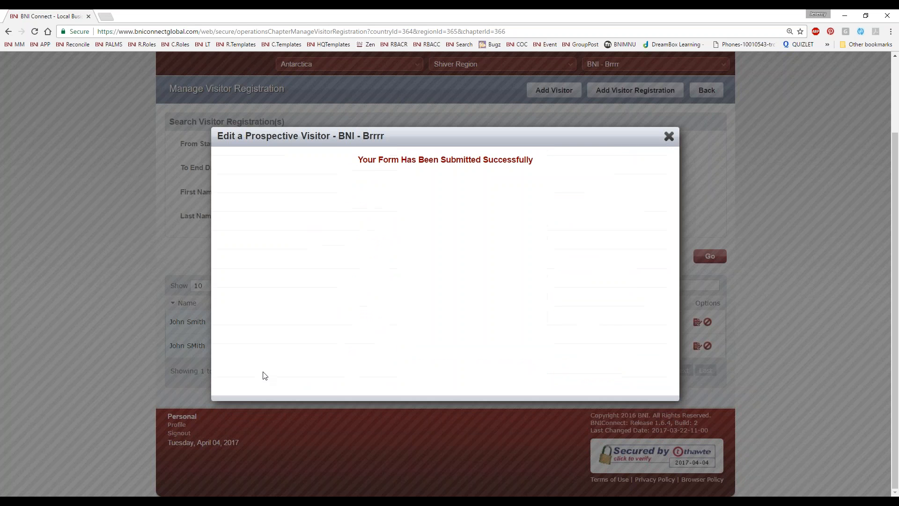
Dismiss the success message and delete the remaining visitor registration, confirming with Submit
click(321, 109)
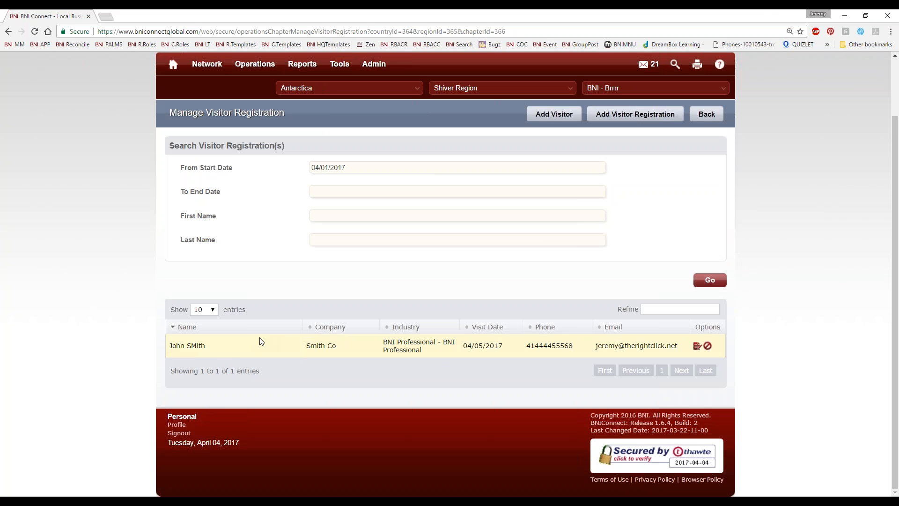
click(707, 346)
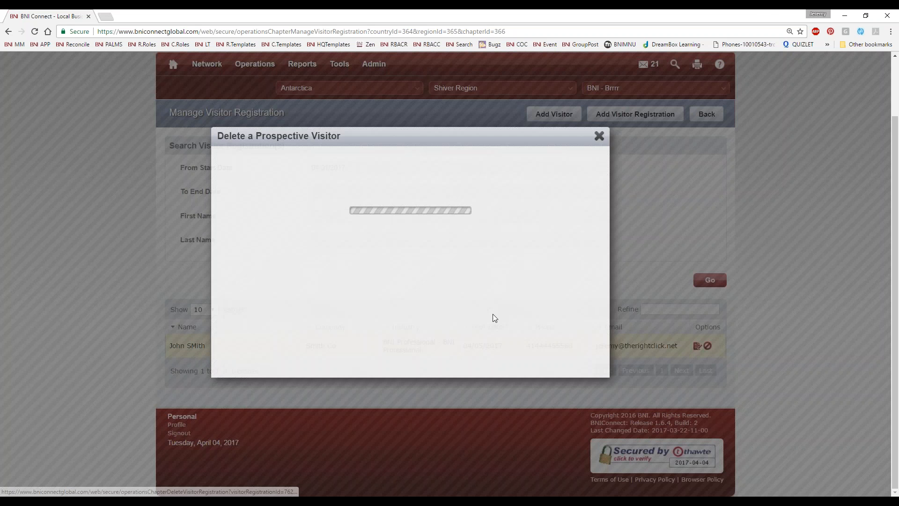
click(427, 409)
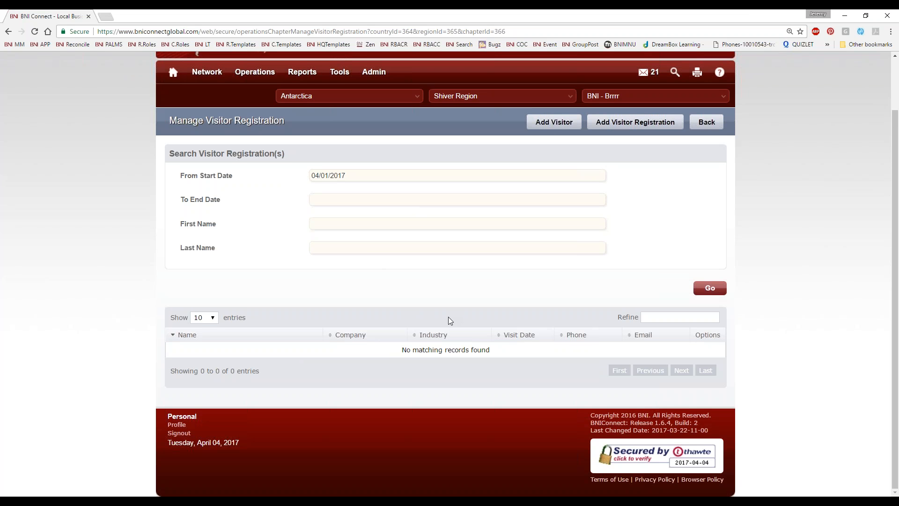
Look over a blank Add Visitor form, close it, and return to Operations > Chapter
click(546, 123)
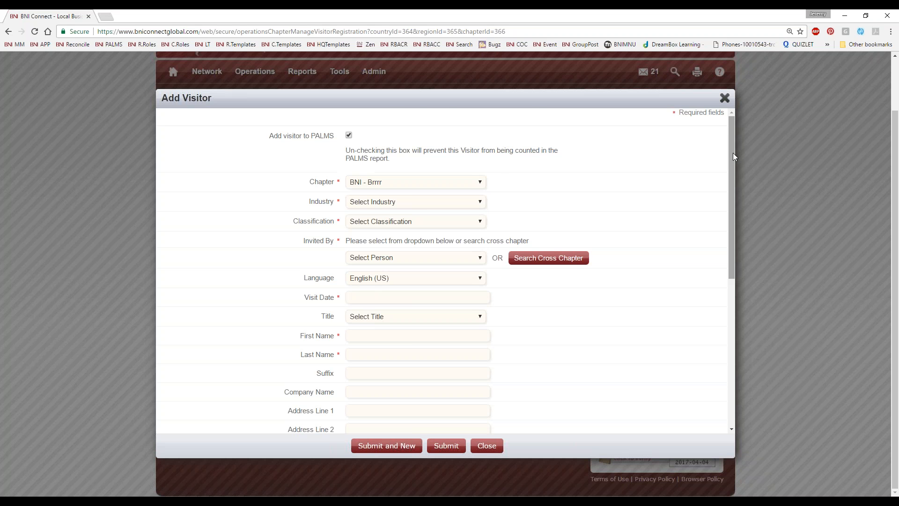
scroll(375, 375, down, 5)
scroll(378, 370, down, 2)
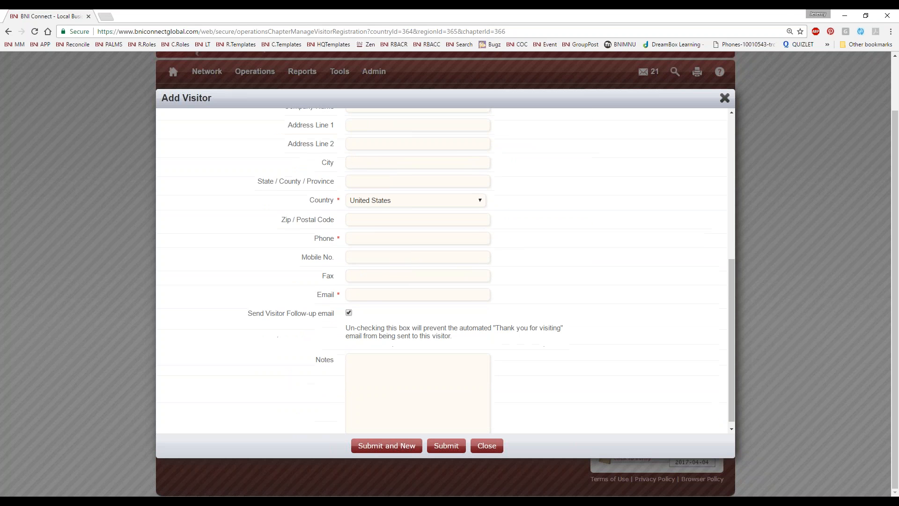
scroll(377, 370, up, 8)
click(725, 151)
mouse_move(246, 141)
click(247, 203)
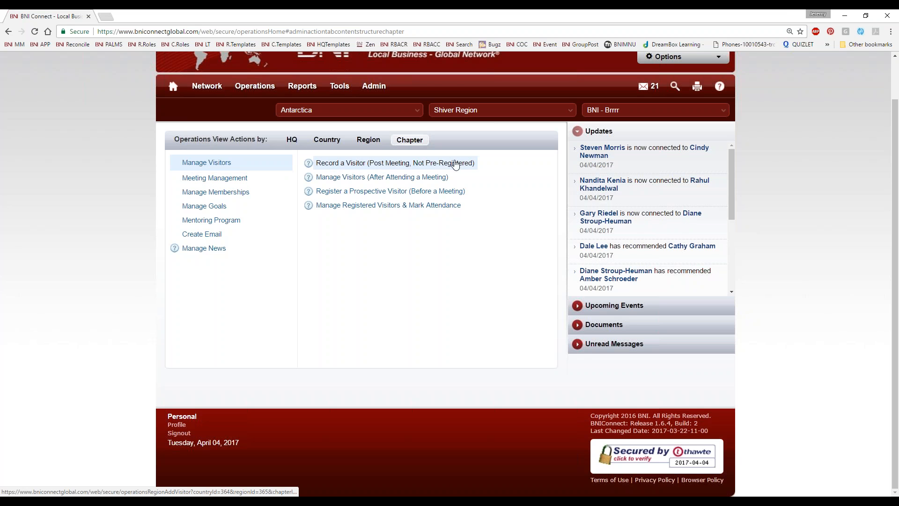
Open the post-meeting Record a Visitor form and close it again without changes
click(352, 164)
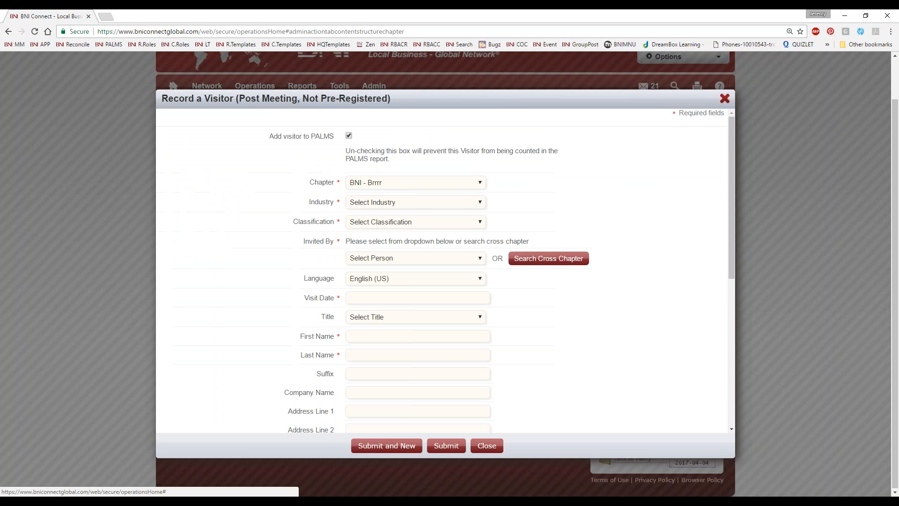
click(724, 99)
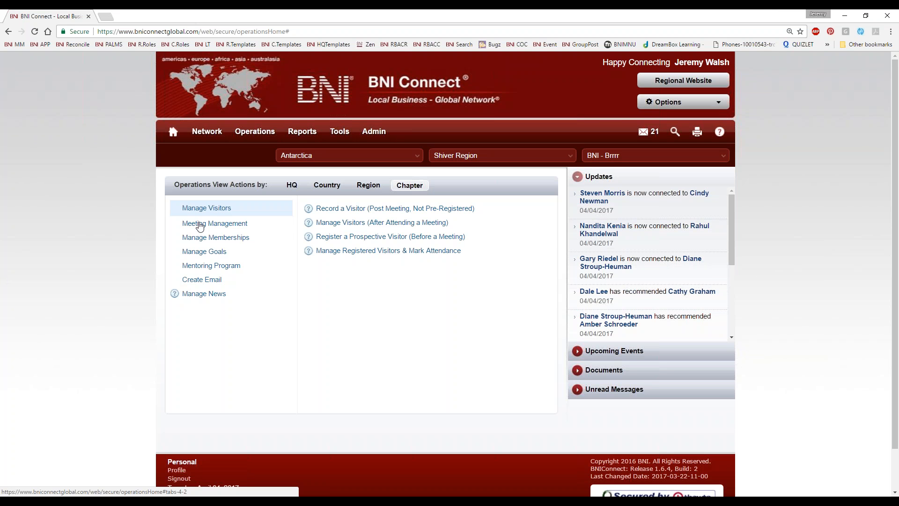
Open View PALMS Summary, list reports from 06/01/2016 onward, and show page 2
click(200, 224)
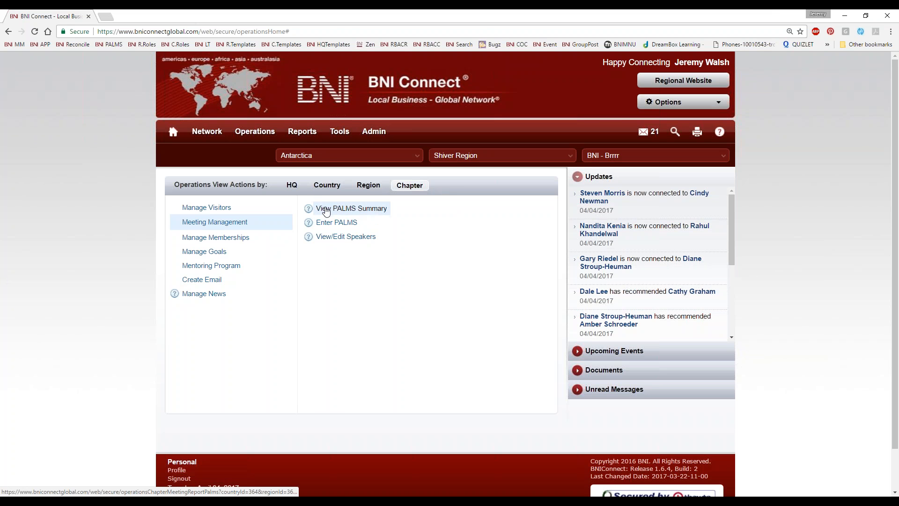
click(349, 210)
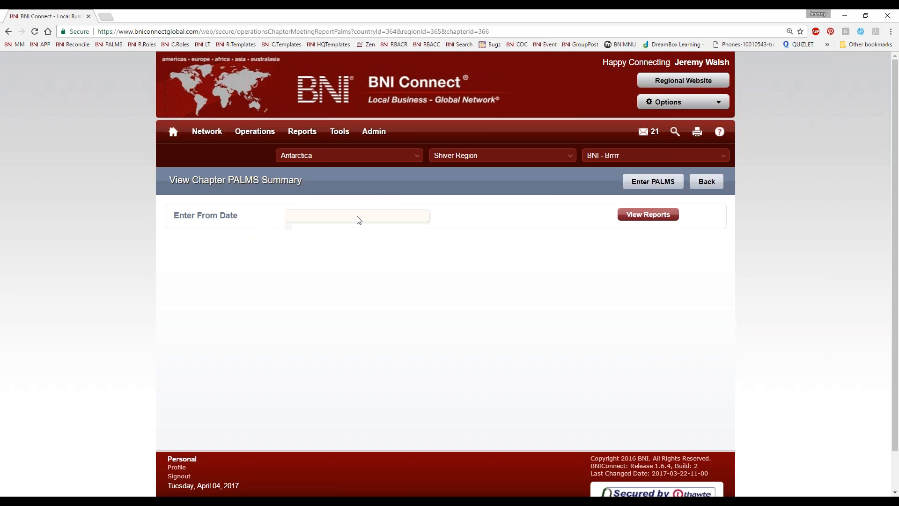
click(357, 217)
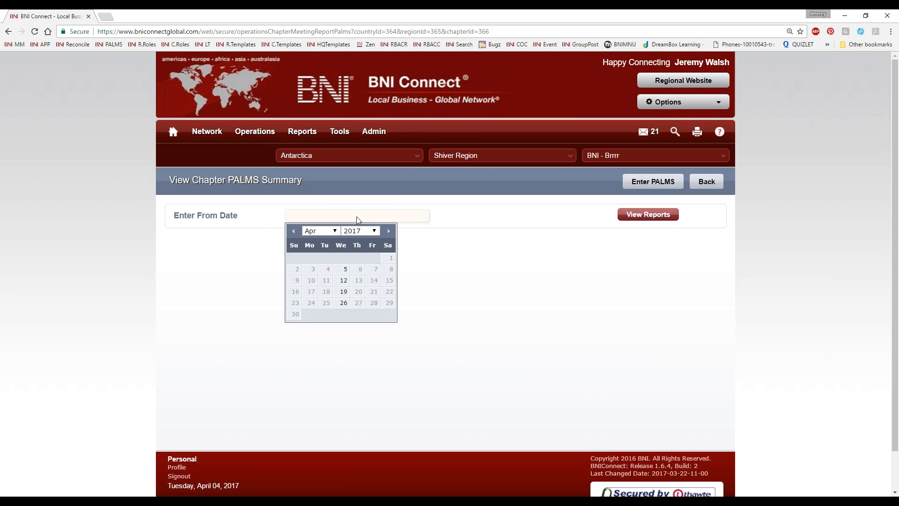
click(293, 230)
click(293, 231)
click(293, 231)
click(294, 231)
click(293, 231)
click(294, 231)
click(293, 231)
click(294, 231)
click(293, 230)
click(293, 231)
click(344, 262)
click(653, 214)
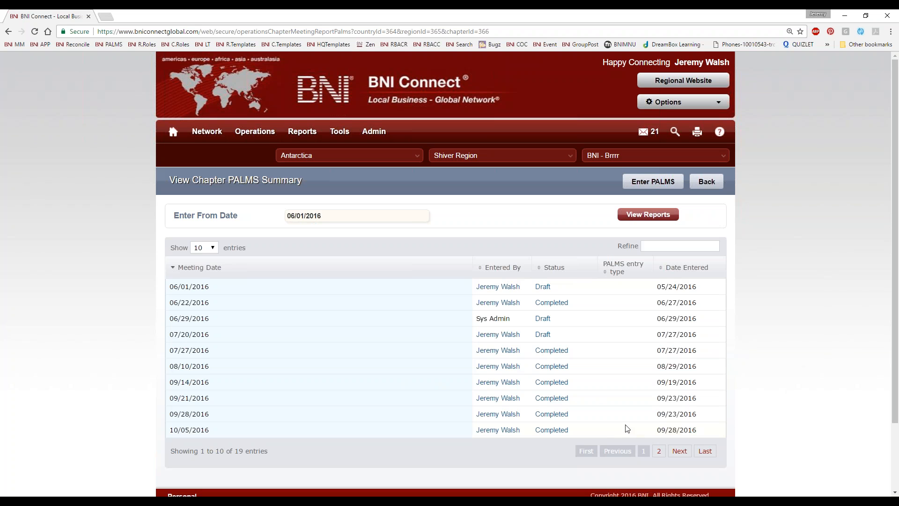
click(659, 451)
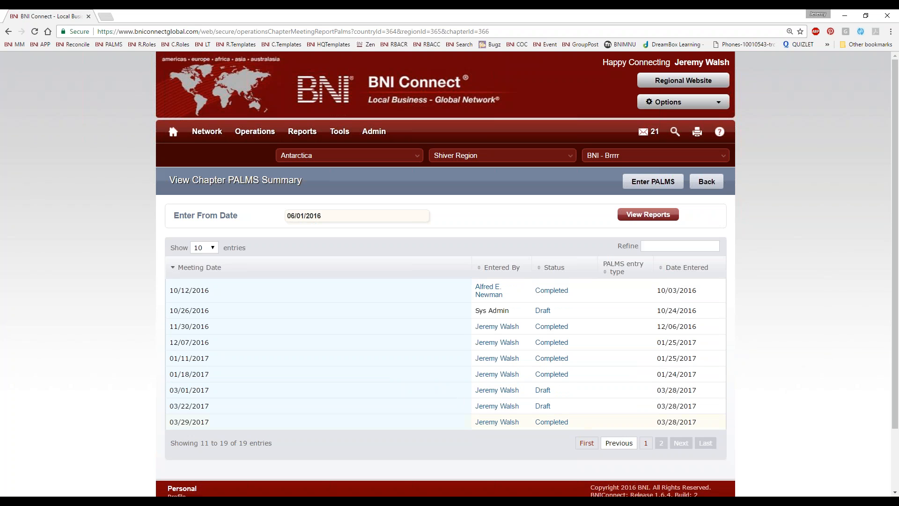
Return to page 1 and briefly open the 06/29/2016 draft report before going back
click(619, 443)
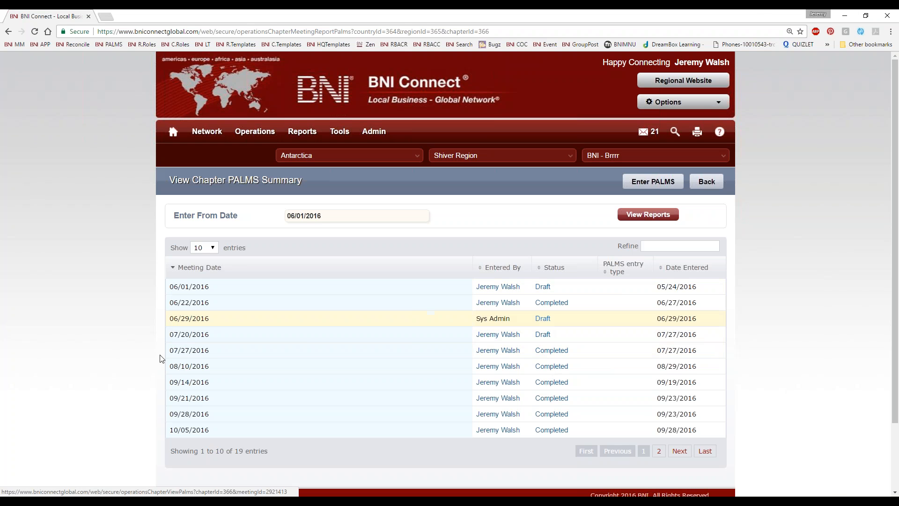
drag(211, 318, 171, 263)
click(552, 319)
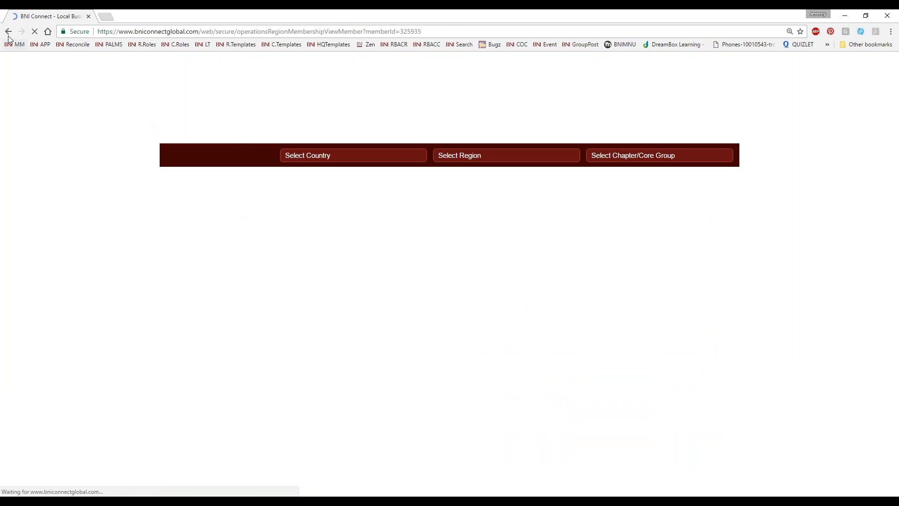
click(8, 34)
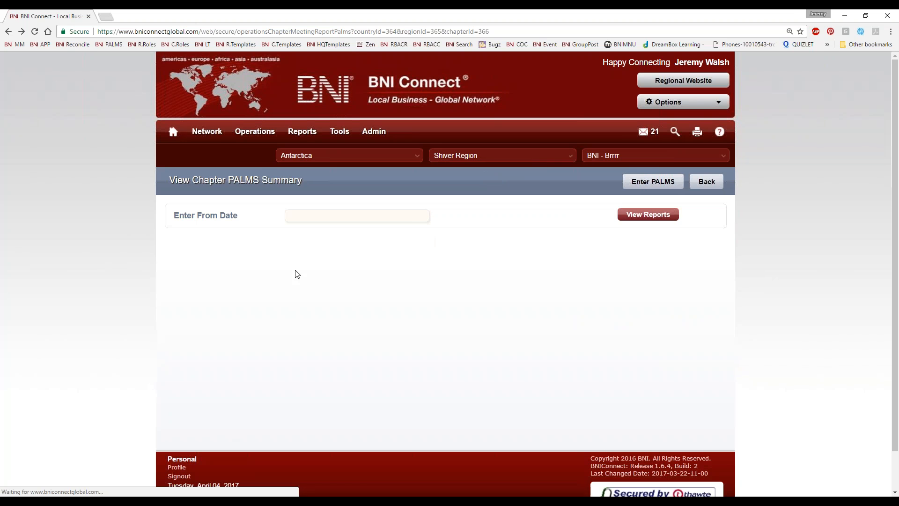
Set the From Date to 12/07/2016 and open the 03/01/2017 draft report
click(337, 217)
click(294, 231)
click(294, 231)
click(293, 231)
click(294, 231)
click(294, 230)
click(482, 229)
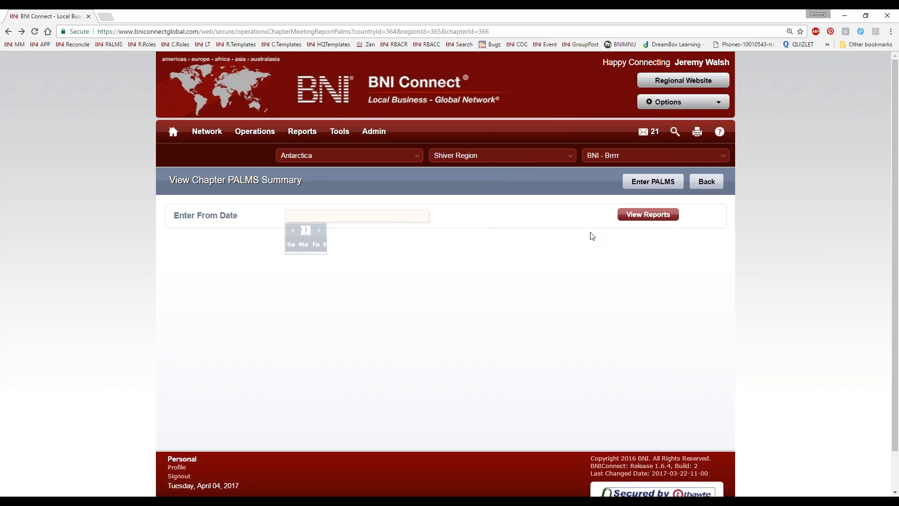
click(301, 217)
click(294, 231)
click(294, 231)
click(294, 231)
click(294, 231)
click(344, 269)
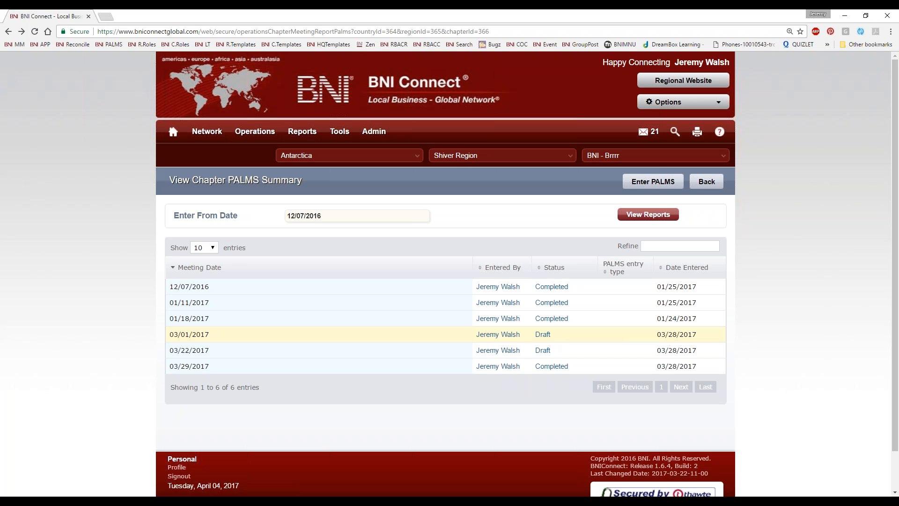
click(541, 335)
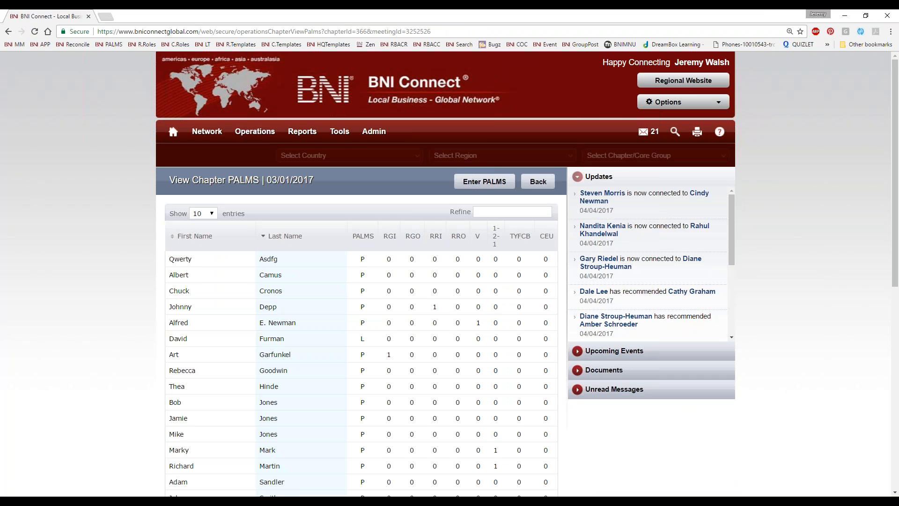
Scroll through the 03/01/2017 member table down to the Total row and Remarks box
scroll(477, 347, down, 2)
scroll(468, 366, down, 4)
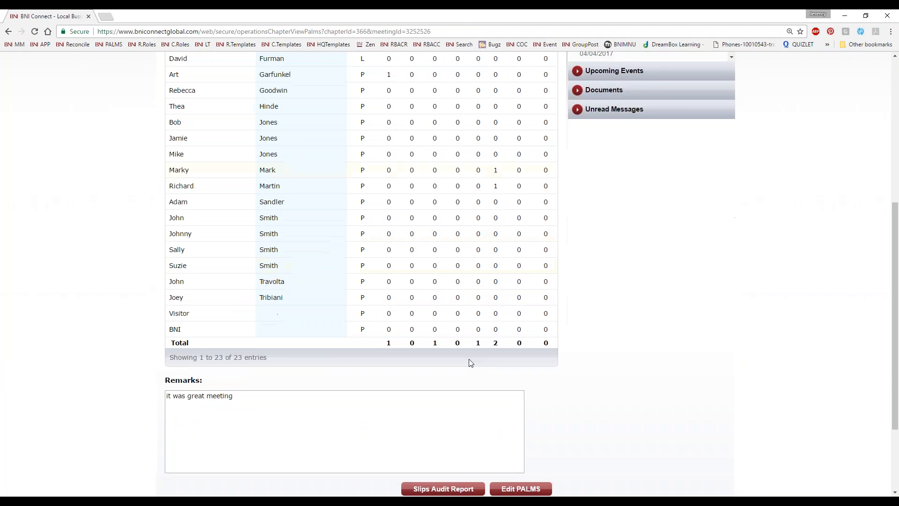
scroll(468, 362, up, 1)
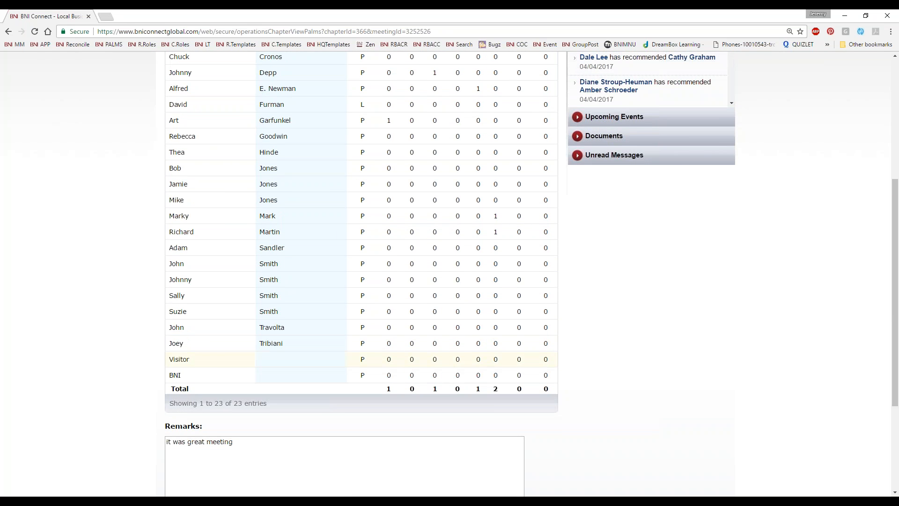
scroll(478, 346, up, 2)
scroll(484, 345, down, 2)
scroll(483, 345, down, 3)
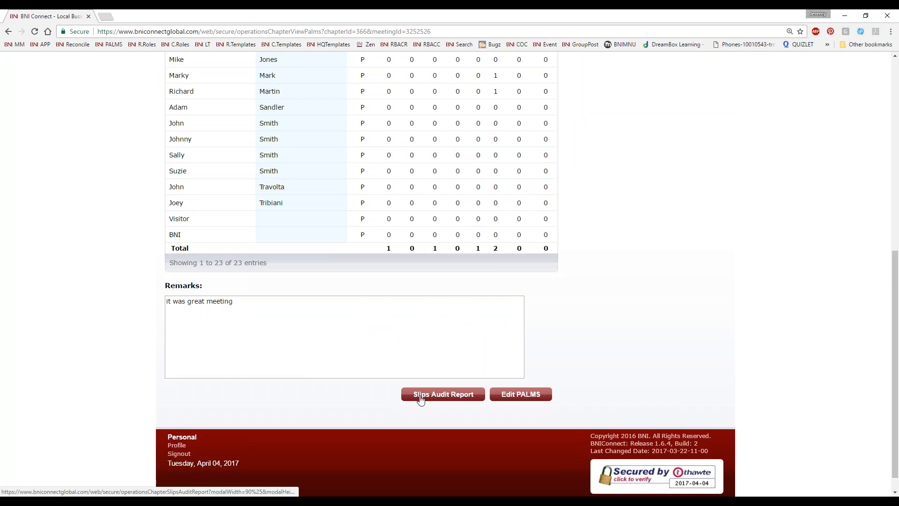
Review the Slips Audit Report for the 03/01/2017 meeting, then close it
click(421, 399)
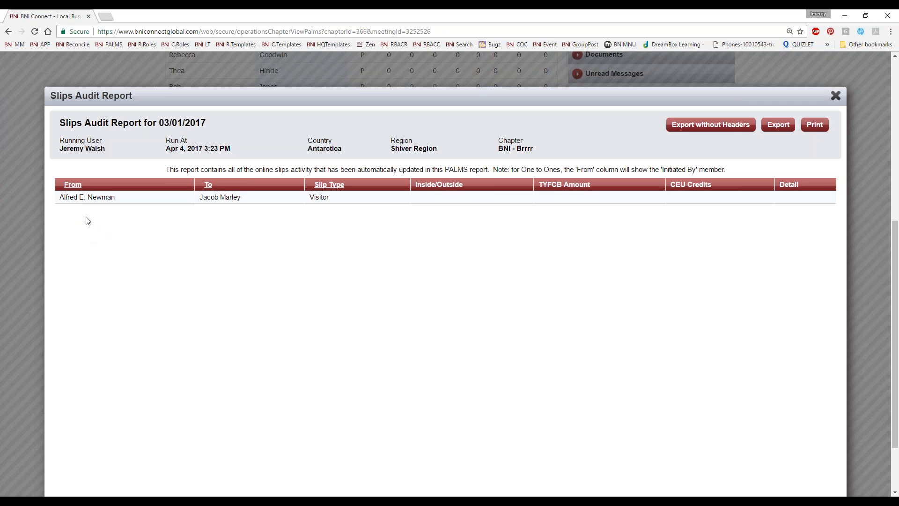
click(835, 96)
scroll(449, 271, up, 6)
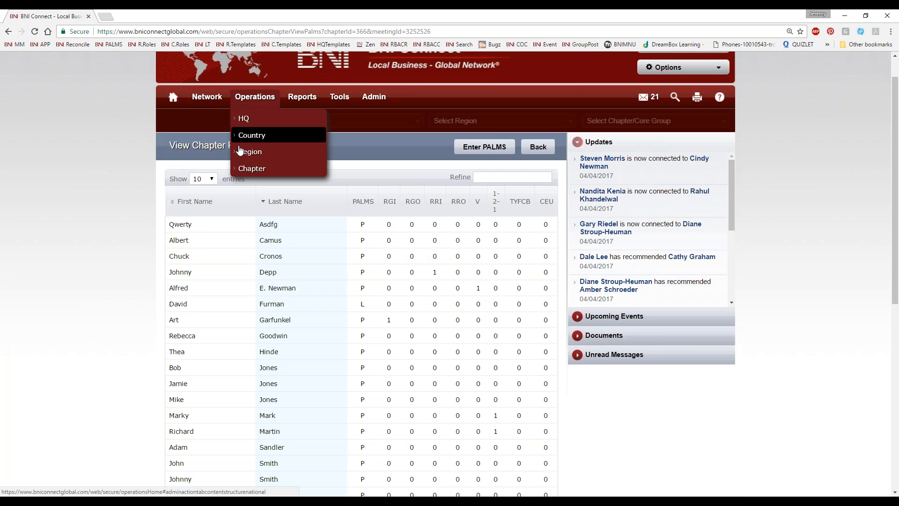
Return to the PALMS summary and go to the Operations > Chapter page
click(536, 149)
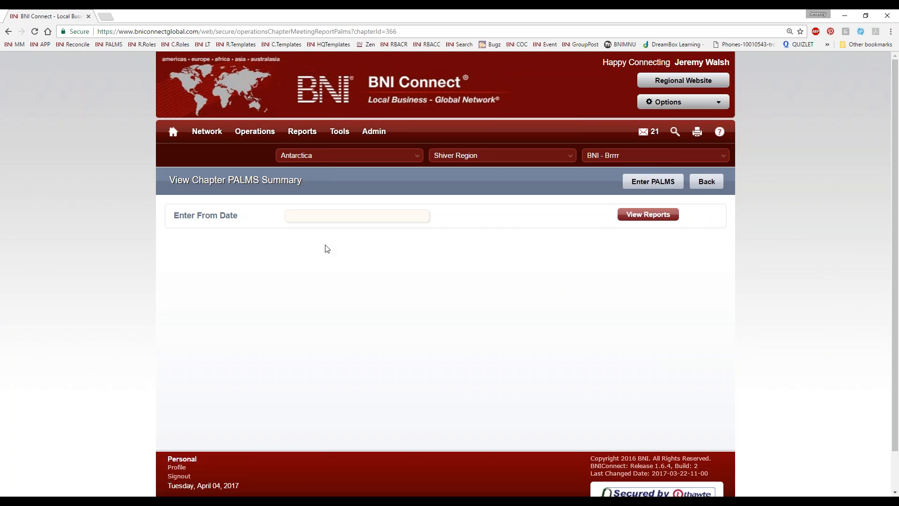
click(254, 132)
click(264, 205)
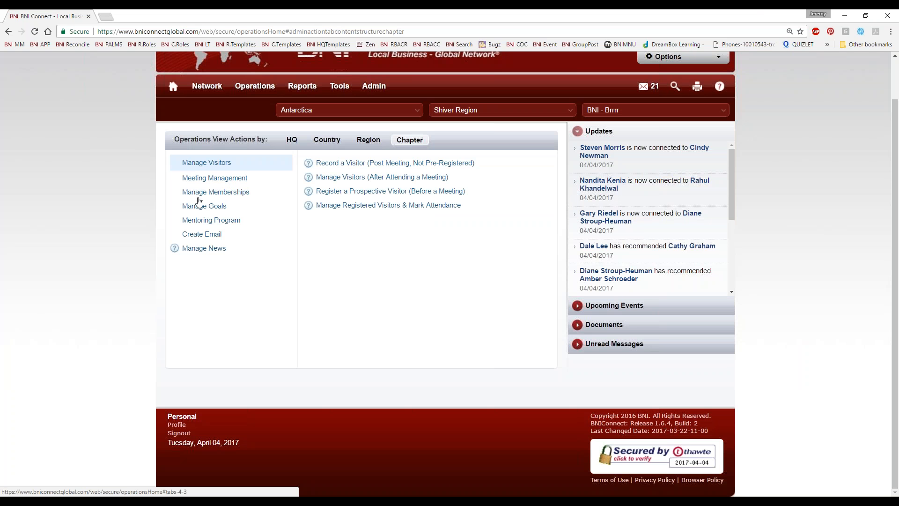
Start Enter PALMS from Meeting Management and add the submitted visitor to PALMS
click(209, 183)
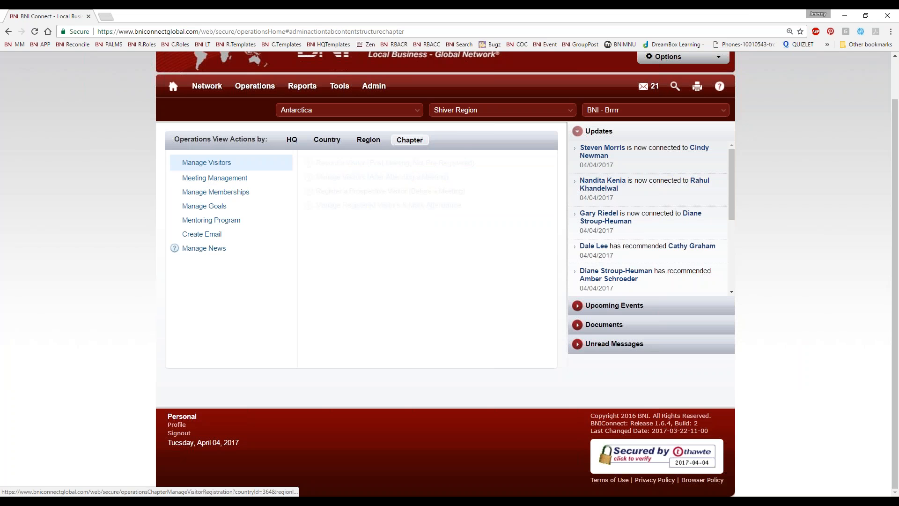
click(320, 180)
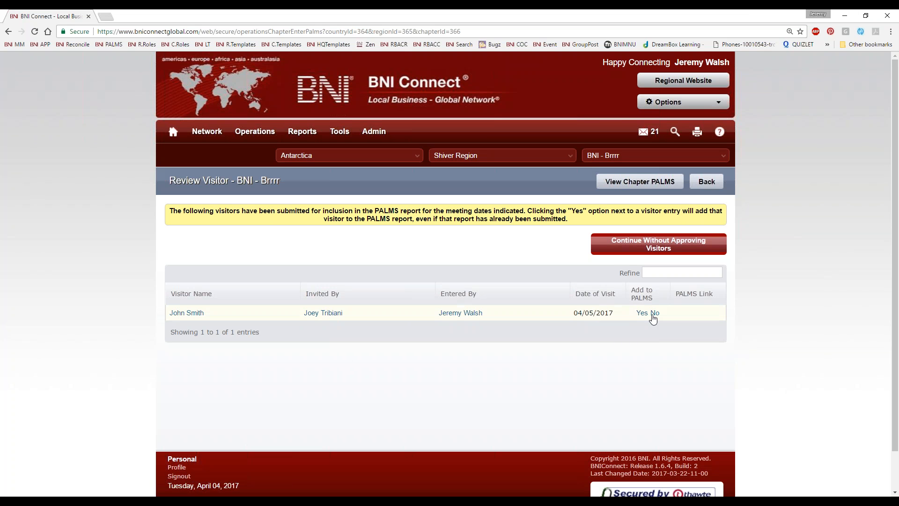
click(641, 313)
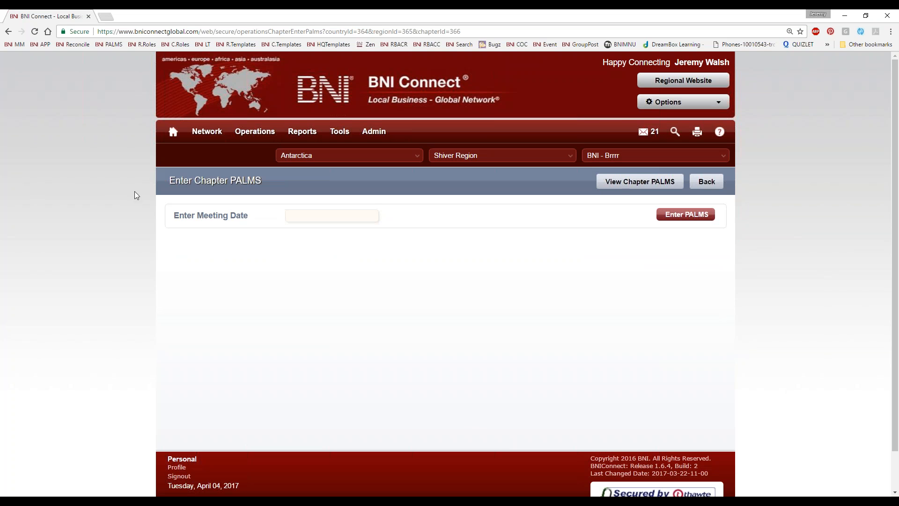
Pick 04/05/2017 as the meeting date in the date picker
click(300, 218)
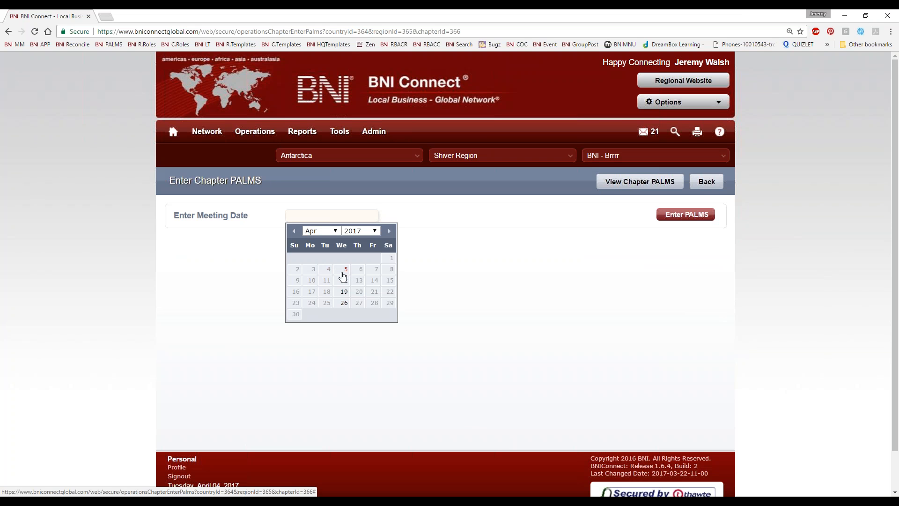
click(343, 271)
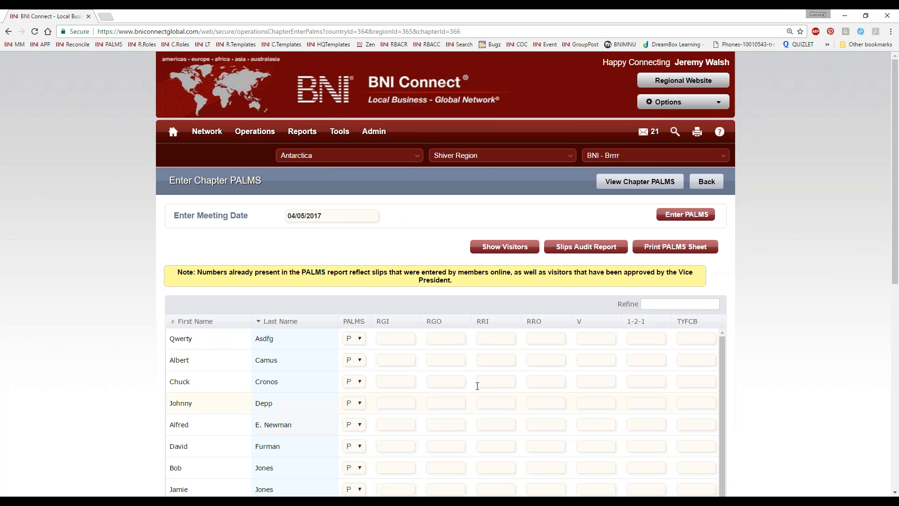
Look over the member table and open the first member's PALMS attendance dropdown
scroll(572, 284, down, 4)
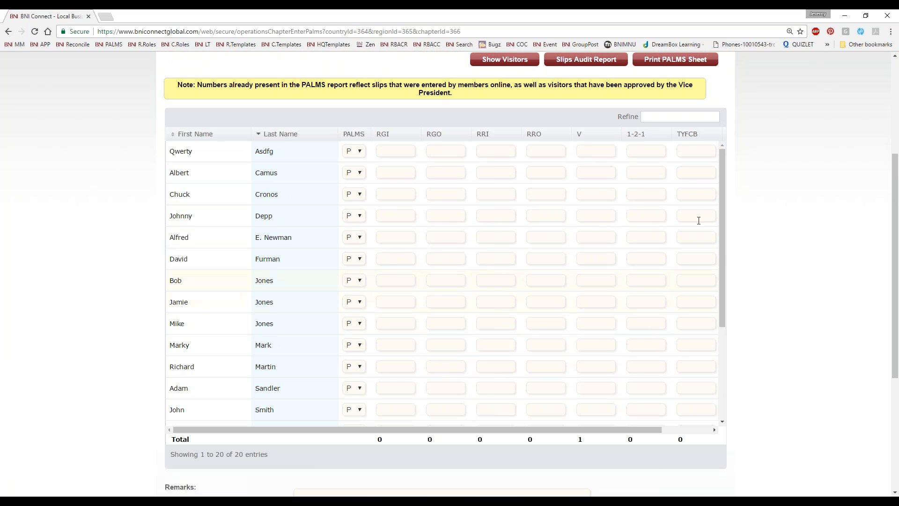
drag(724, 204, 726, 322)
double_click(577, 373)
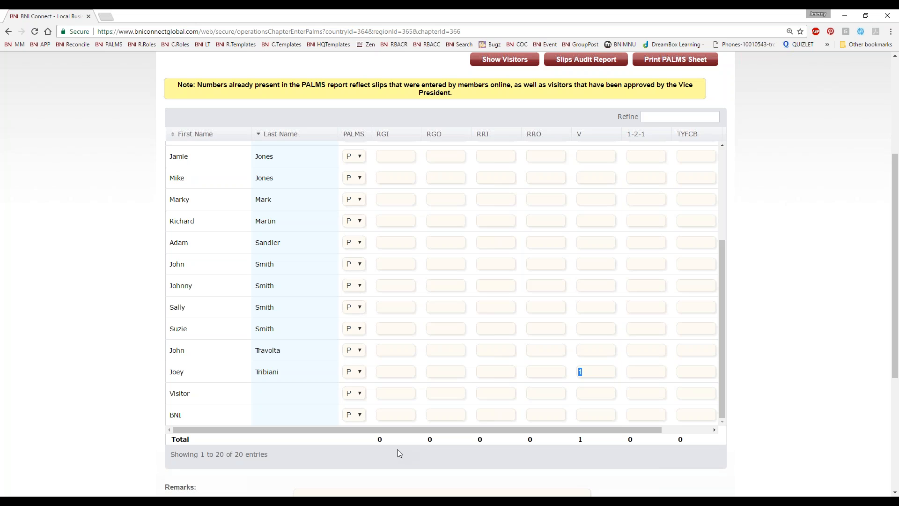
scroll(596, 356, up, 3)
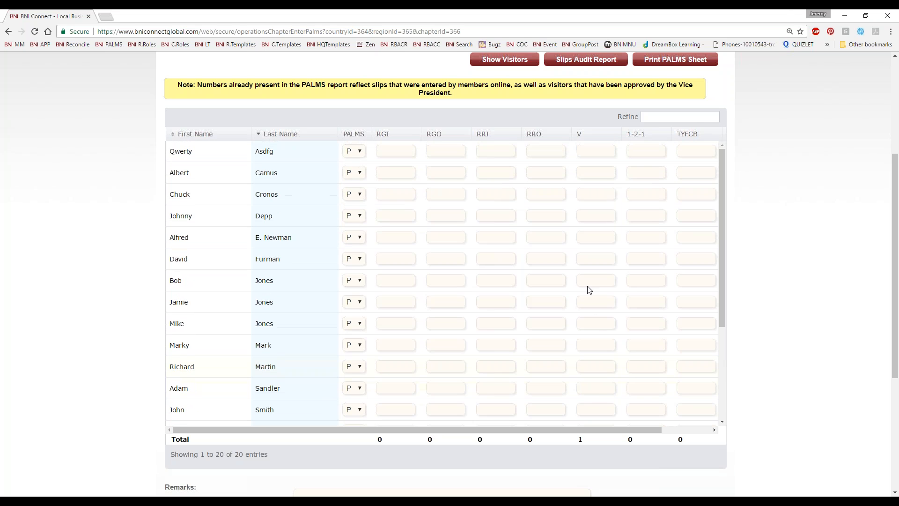
scroll(589, 290, up, 3)
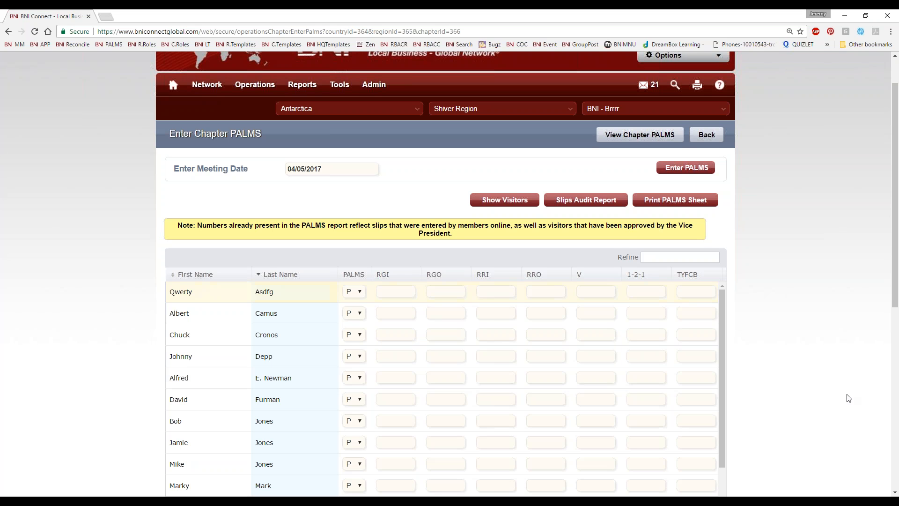
scroll(850, 349, down, 3)
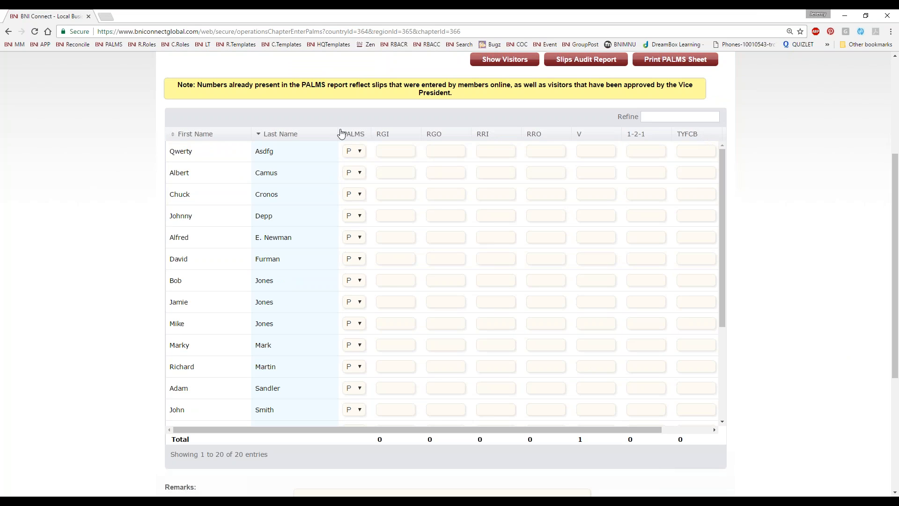
click(361, 151)
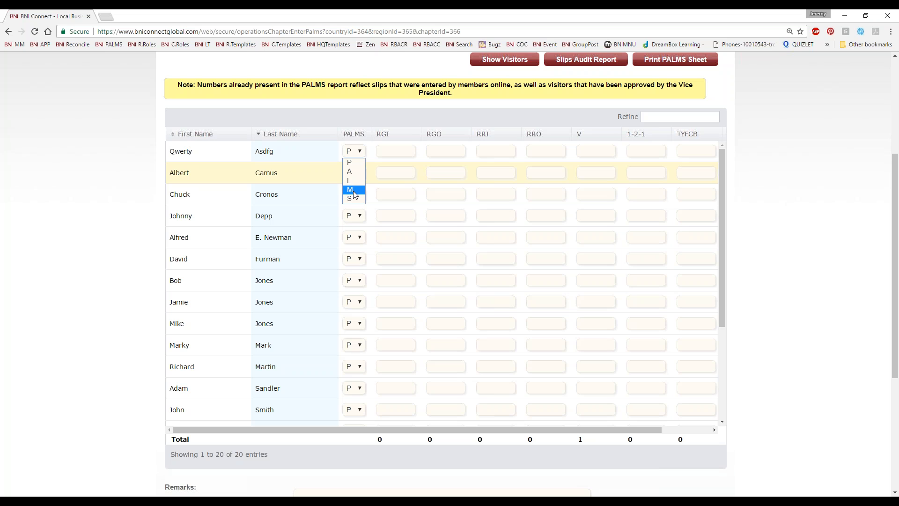
Close the dropdown keeping P for the first member, then select the second member's RGI field
click(441, 191)
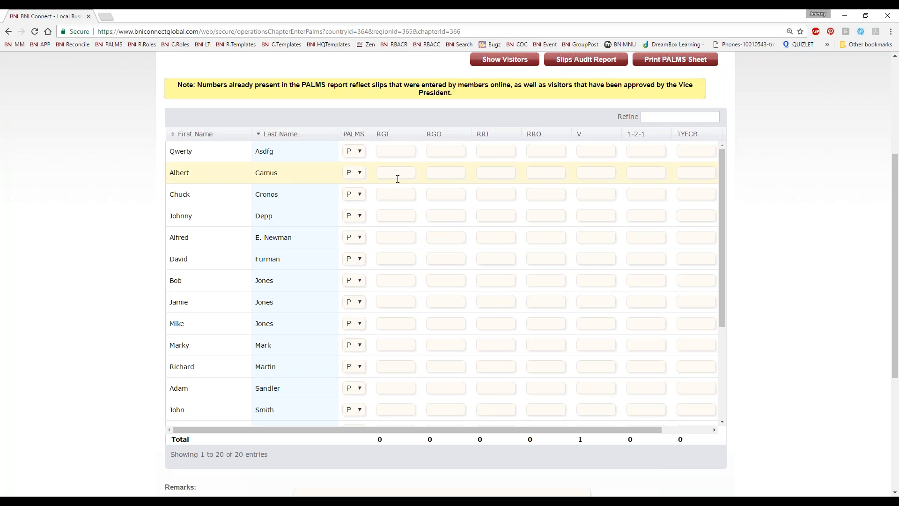
click(395, 297)
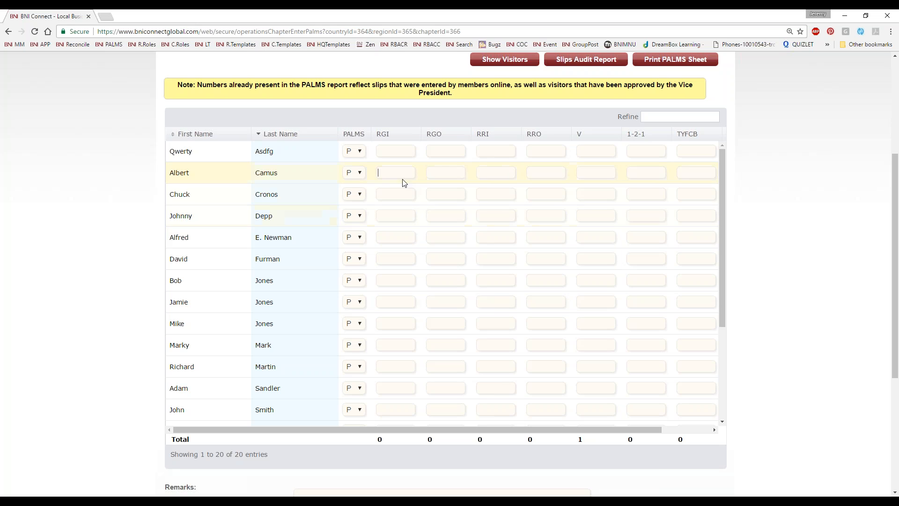
Enter 1 under RGI, RRI, RGO and RRO for four different members
scroll(430, 237, down, 1)
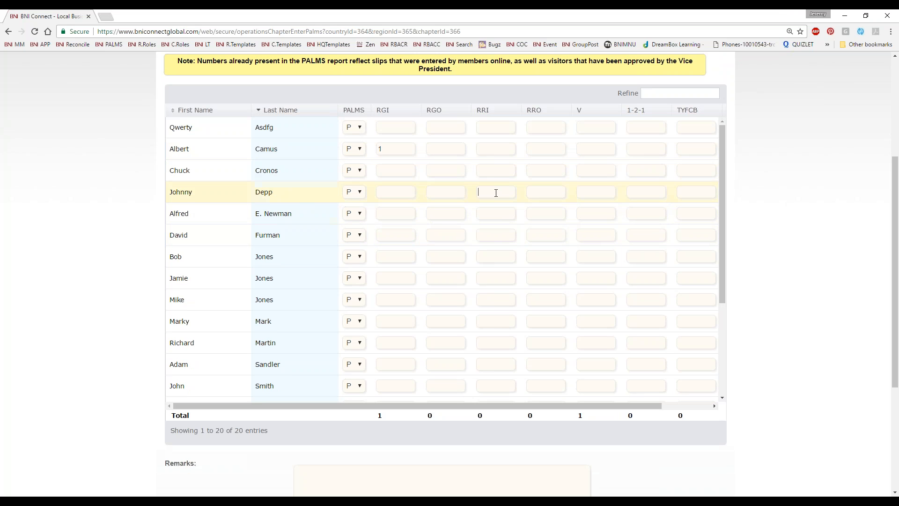
text(1)
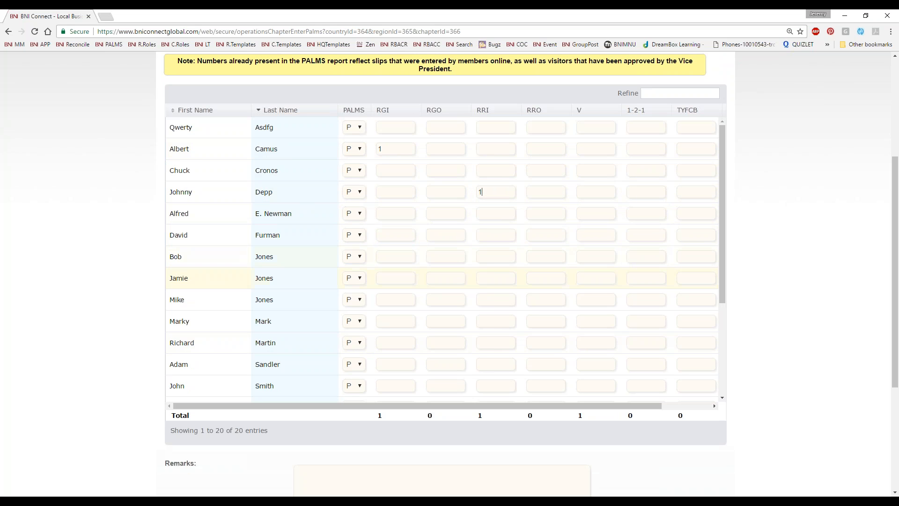
scroll(417, 285, down, 1)
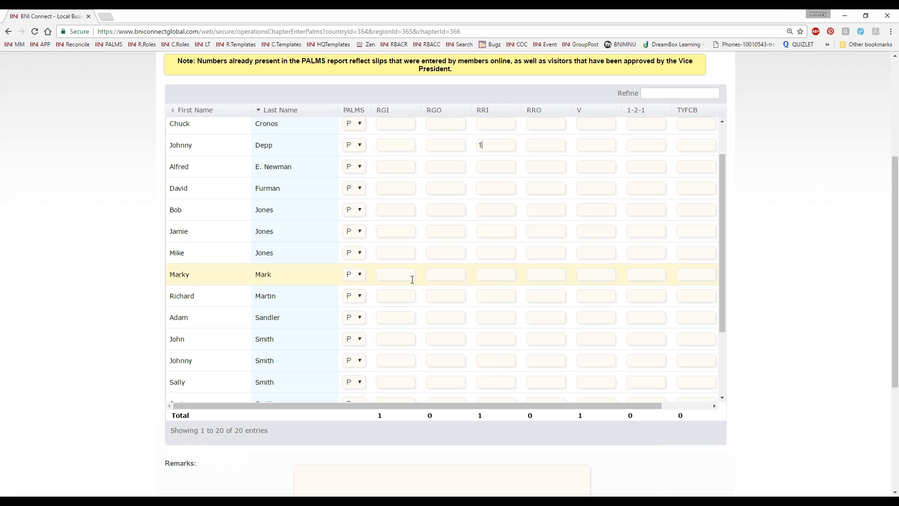
scroll(412, 279, down, 1)
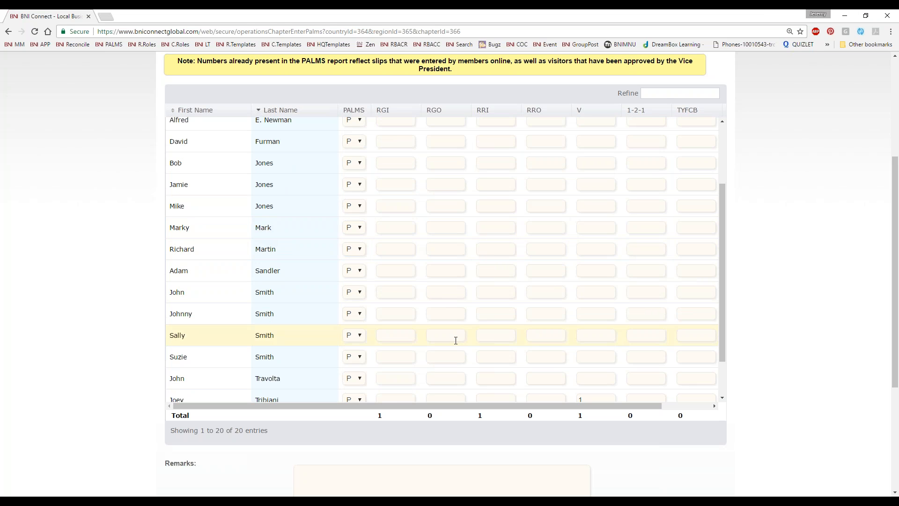
text(1)
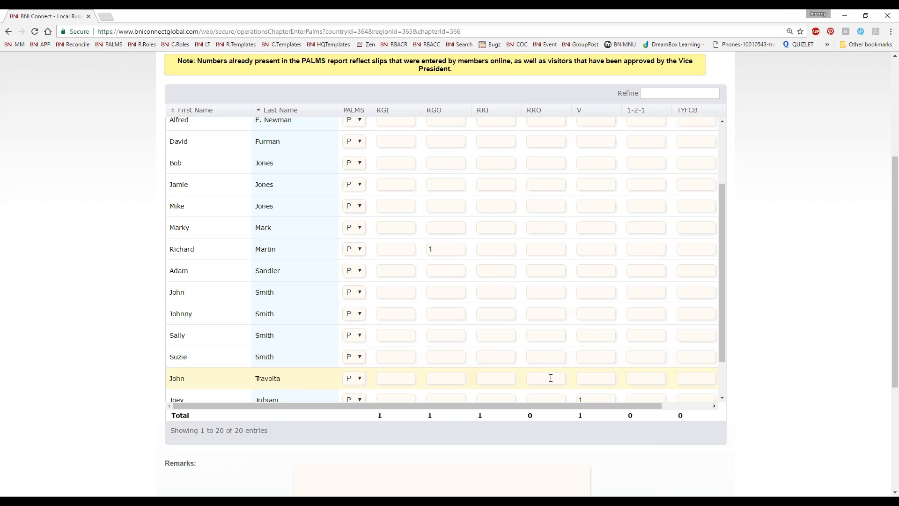
click(551, 378)
text(1)
scroll(608, 341, down, 2)
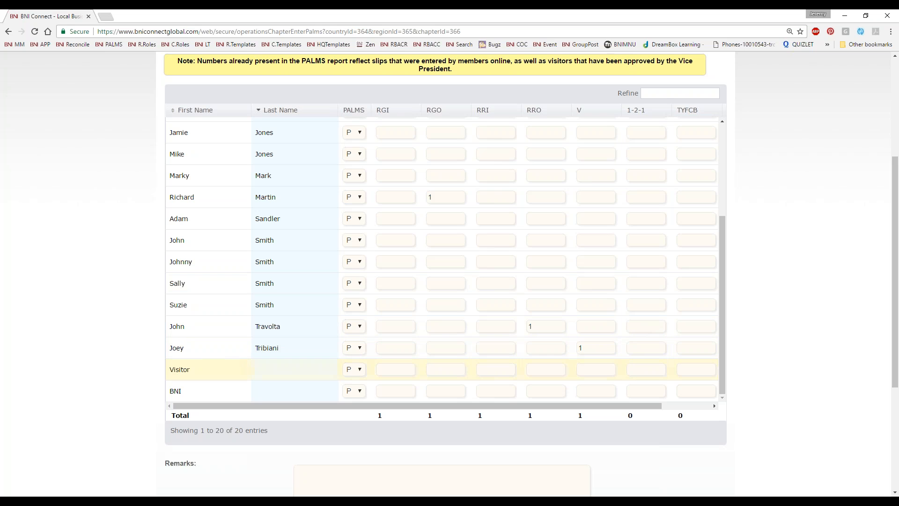
Enter one 1-2-1 each for two members
click(640, 302)
text(1)
click(639, 304)
text(1)
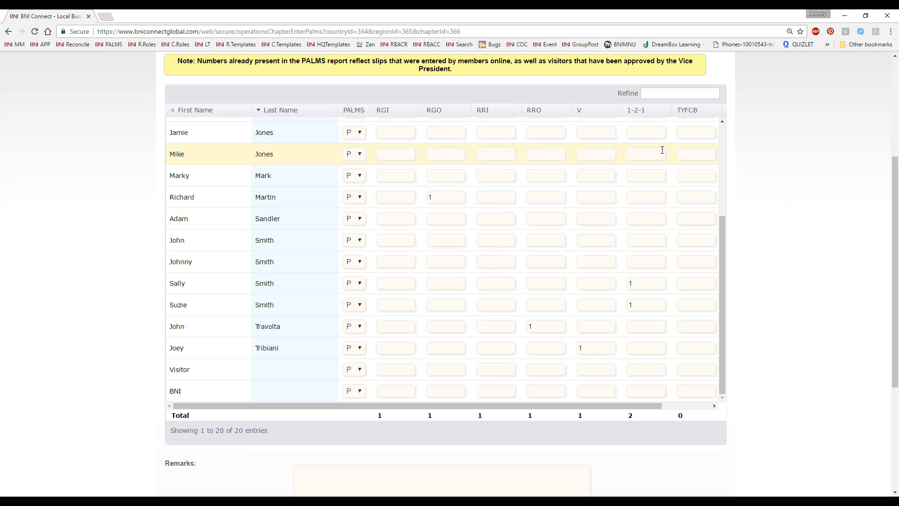
Record 5000 TYFCB for one member and 1 CEU in a Jones row
click(696, 218)
text(5000)
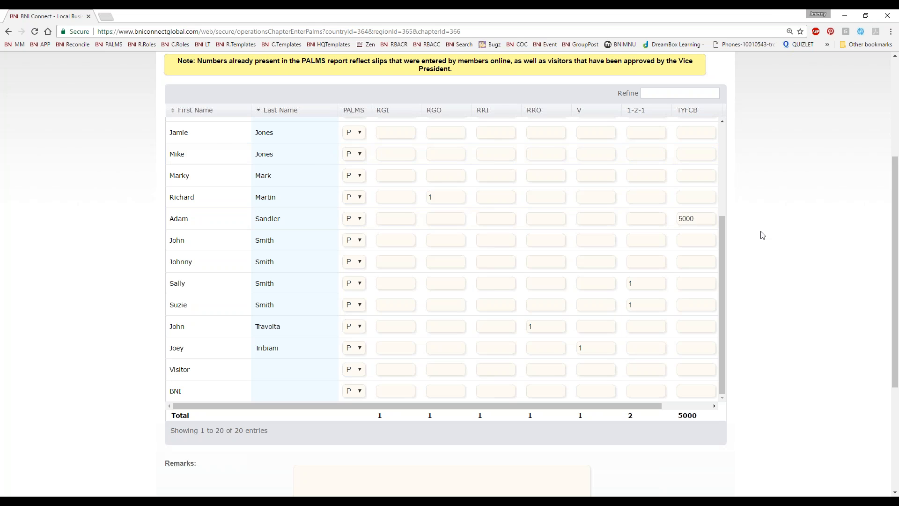
key(Tab)
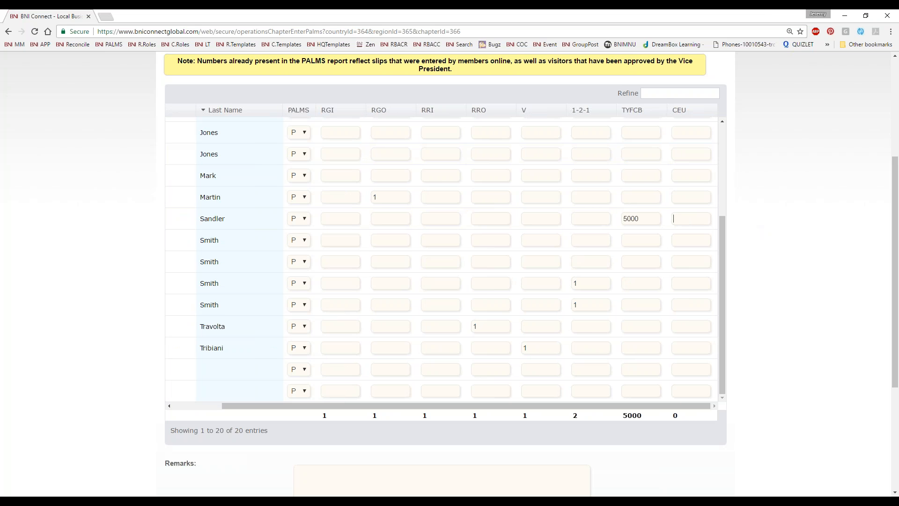
scroll(645, 178, down, 1)
scroll(676, 312, up, 2)
scroll(690, 276, up, 2)
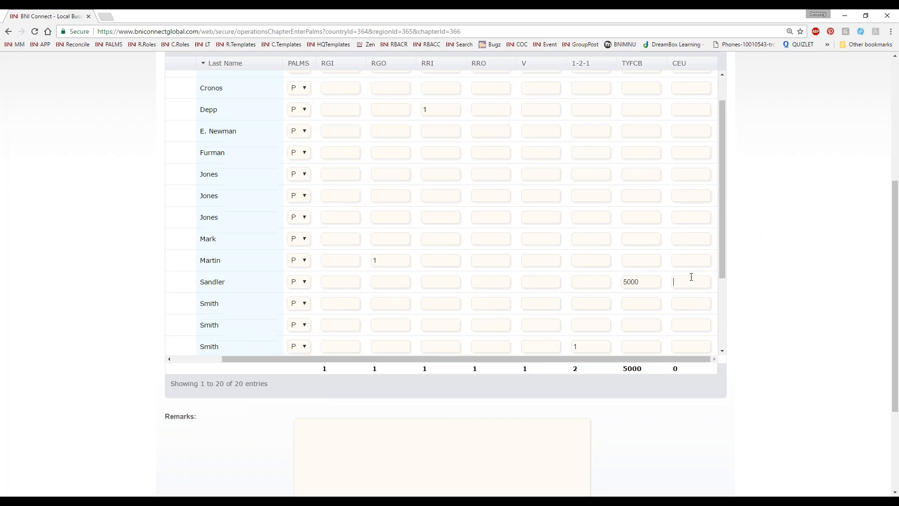
scroll(788, 169, up, 3)
scroll(790, 173, down, 2)
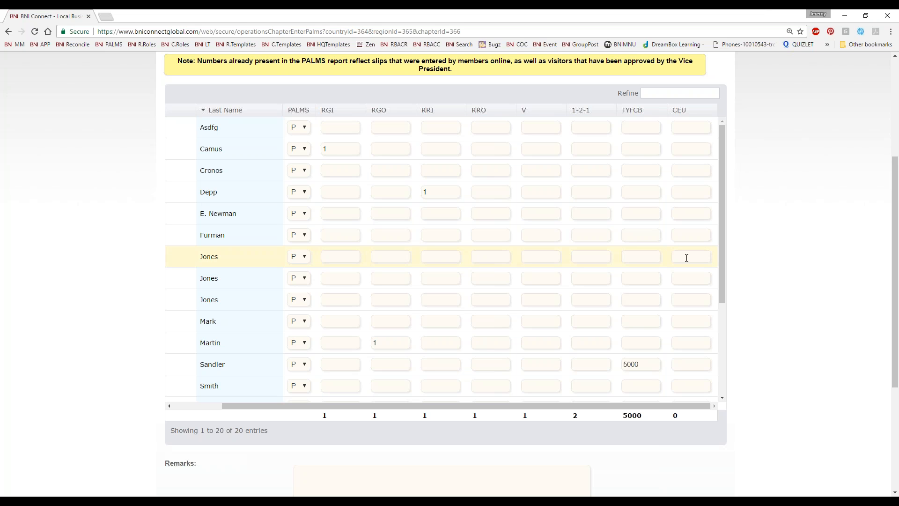
text(1)
scroll(762, 367, down, 5)
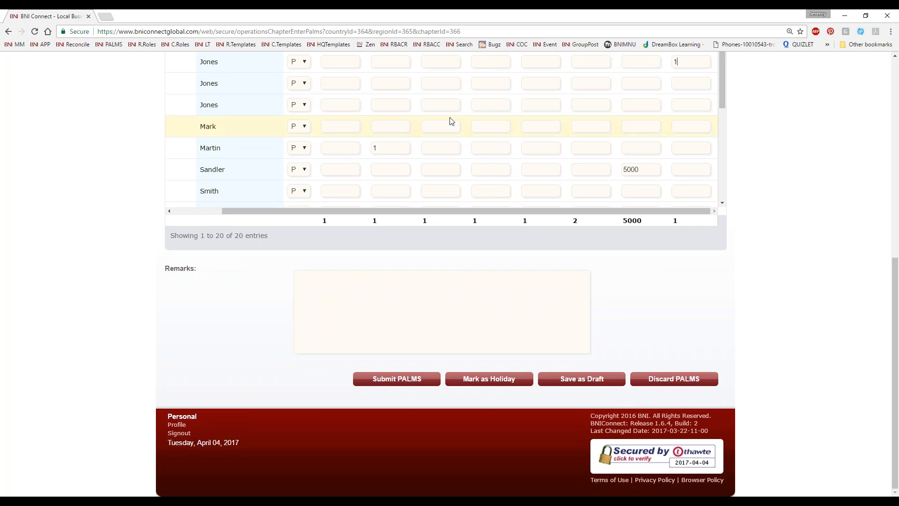
Type the remark 'Awesome energy in the room today I think the visitor might join!'
click(360, 287)
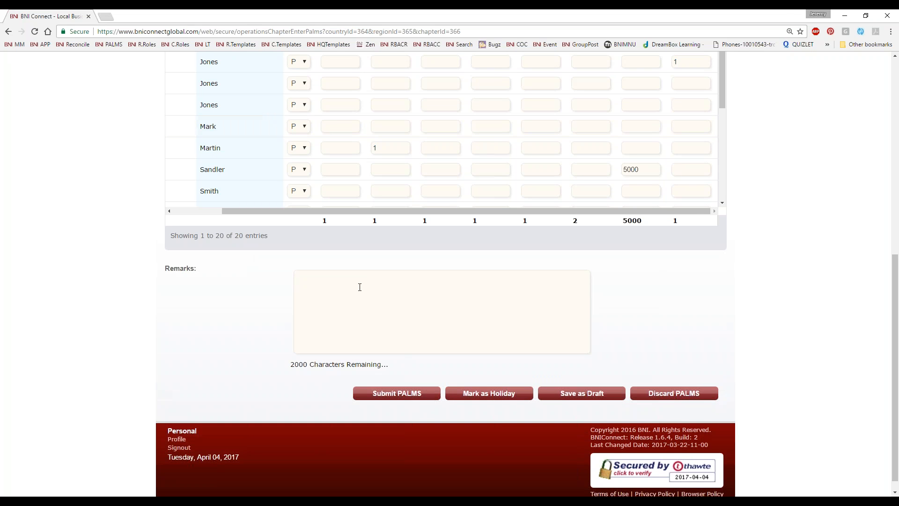
text(Awesome energy in the room t)
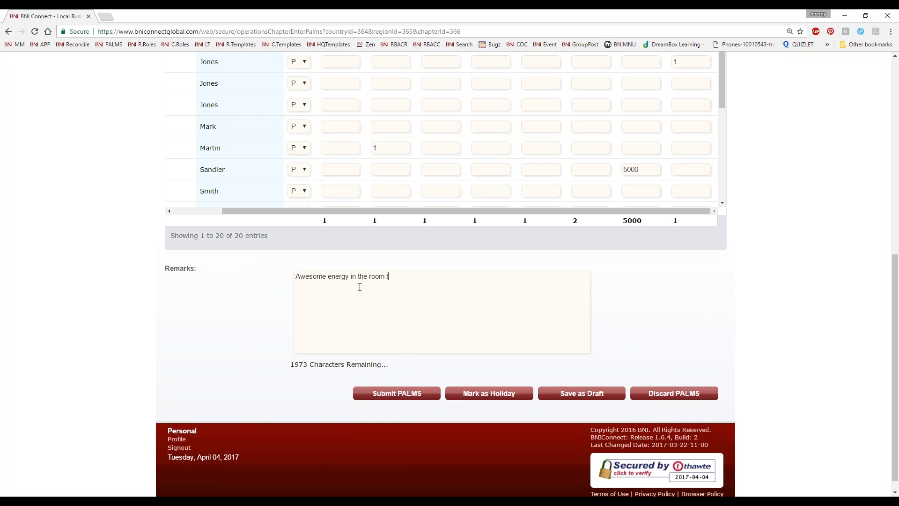
text(oday I think the visitor might join!)
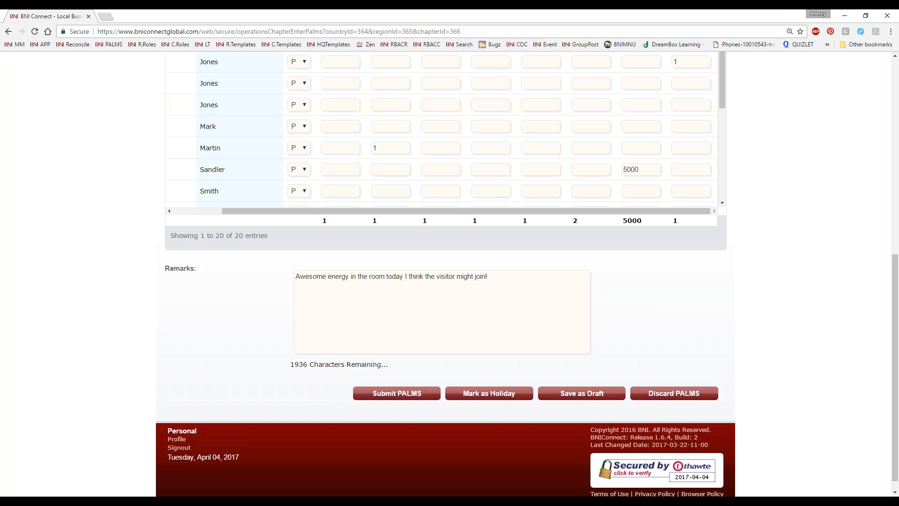
Submit and confirm the PALMS, check the summary's totals and remarks, then open chapter Operations
click(380, 398)
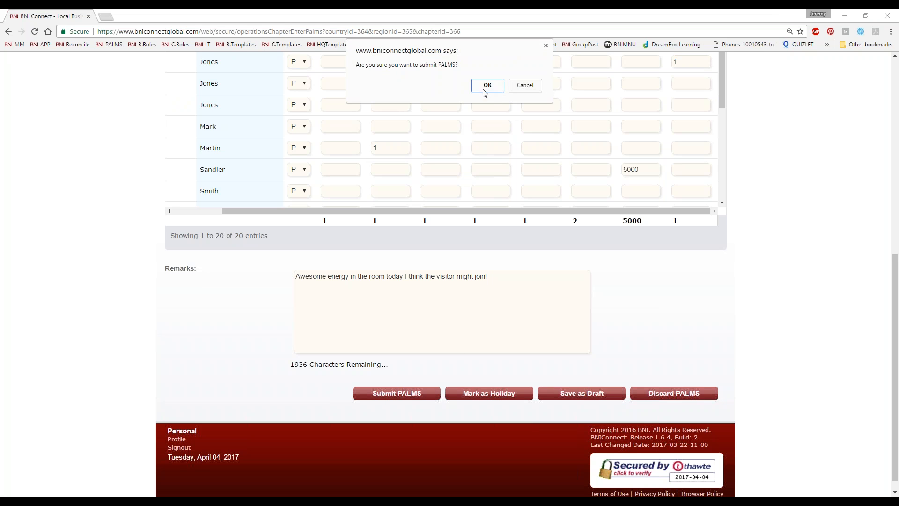
click(485, 91)
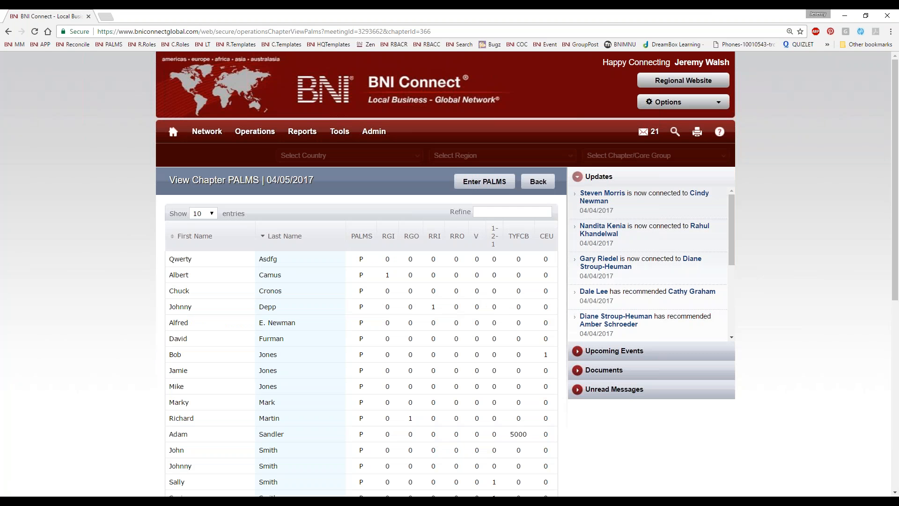
scroll(467, 331, down, 5)
scroll(467, 331, down, 2)
scroll(412, 335, up, 5)
scroll(417, 340, down, 5)
scroll(420, 345, up, 6)
scroll(485, 371, down, 3)
scroll(485, 370, down, 3)
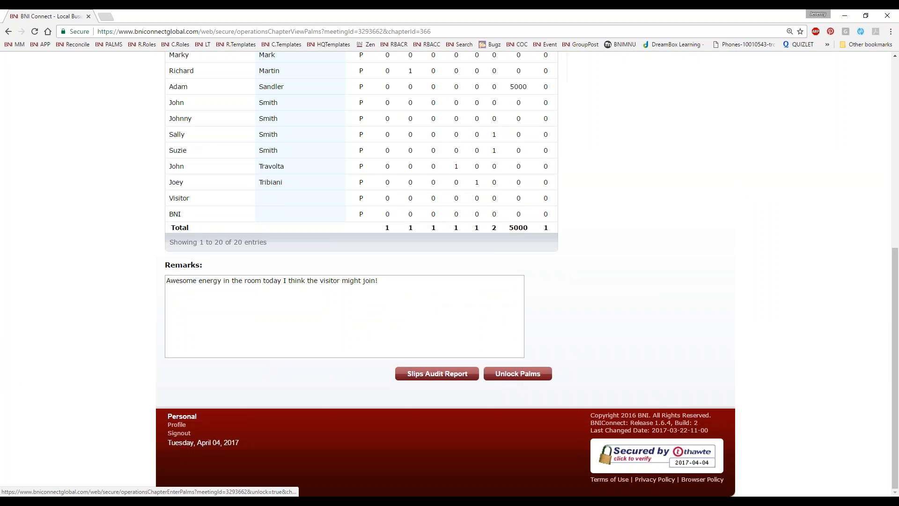
scroll(510, 406, up, 7)
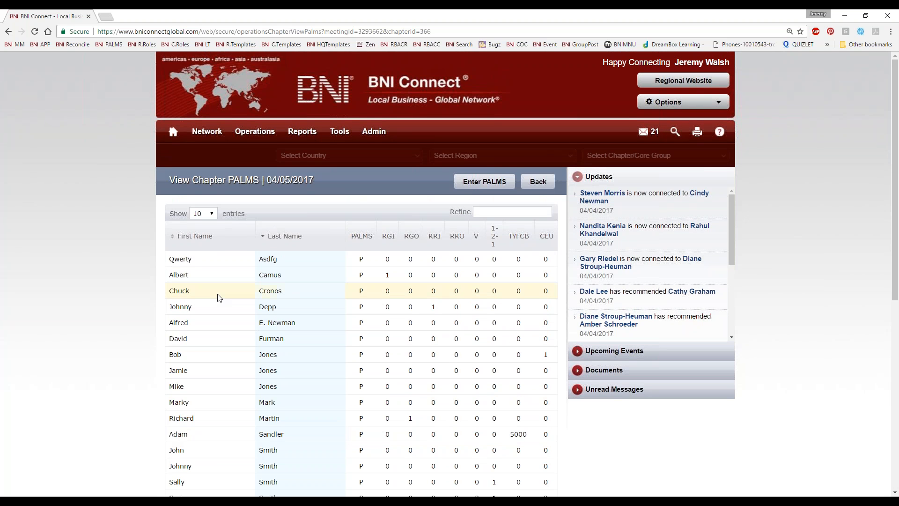
mouse_move(235, 137)
click(253, 201)
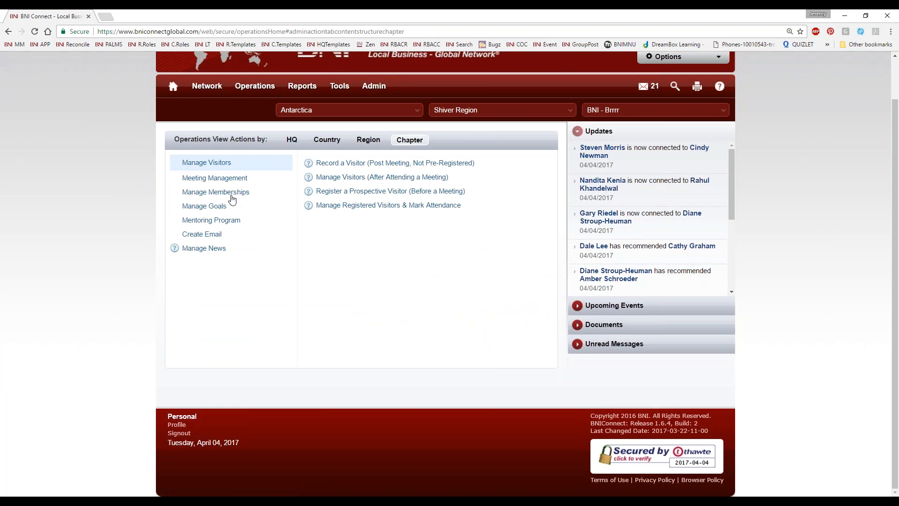
Open the View/Edit Speakers page under Meeting Management and open the From Date calendar
click(217, 182)
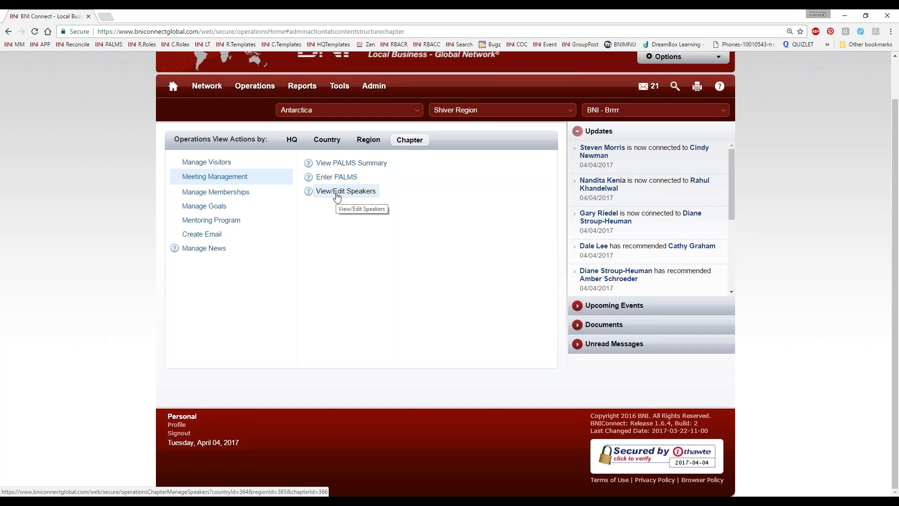
click(337, 193)
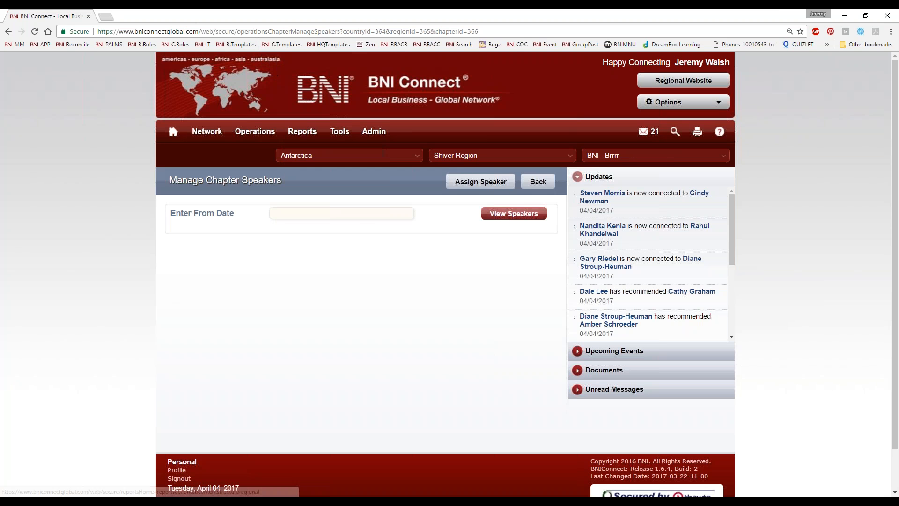
click(369, 216)
List the chapter speakers from 02/01/2017 onward and start assigning a new speaker
click(278, 228)
click(278, 228)
click(329, 258)
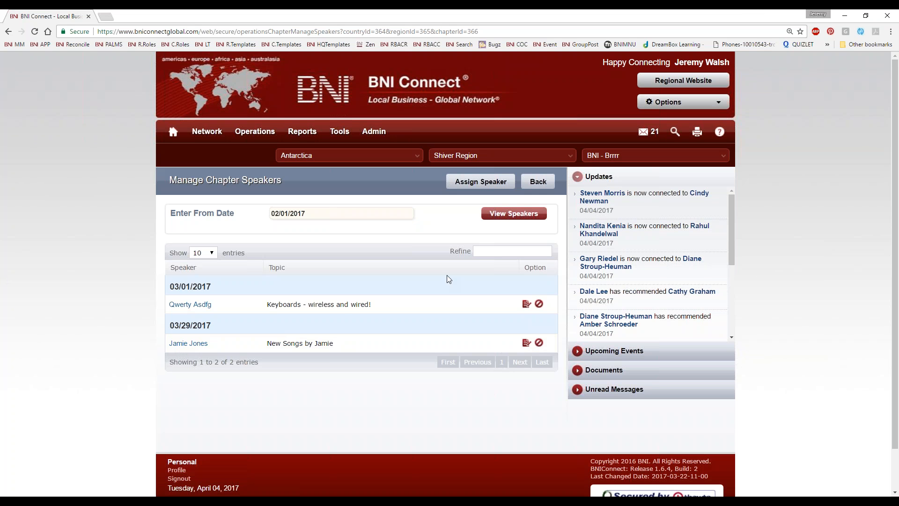
click(480, 183)
Assign a member to speak on 04/12/2017 on 'Web pages!', then return to chapter Operations
click(429, 177)
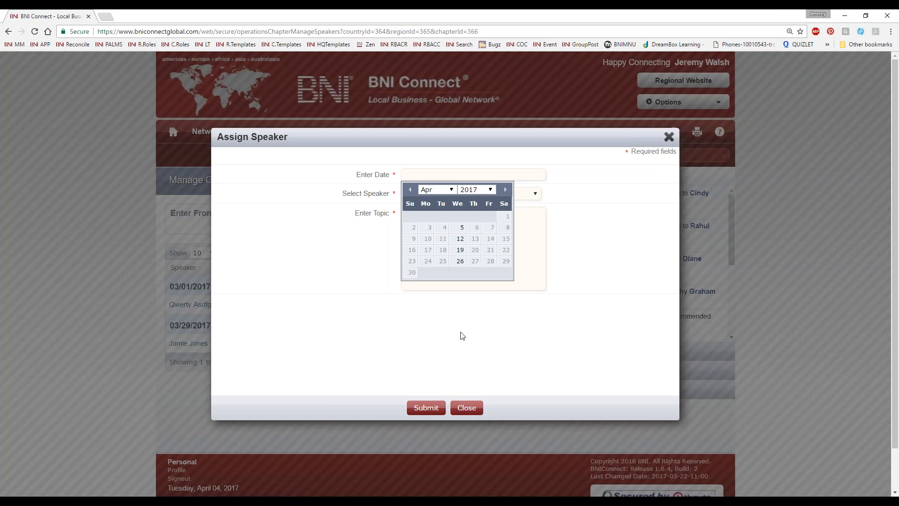
click(460, 243)
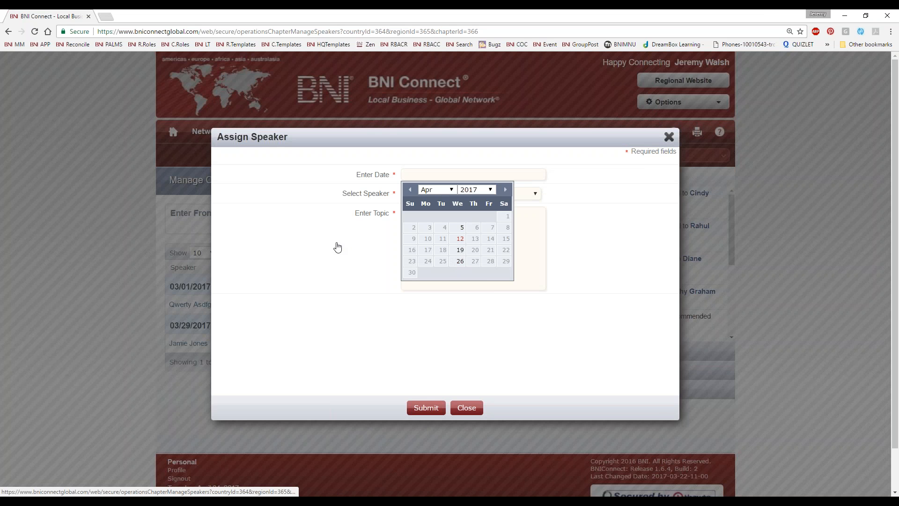
click(484, 194)
click(468, 287)
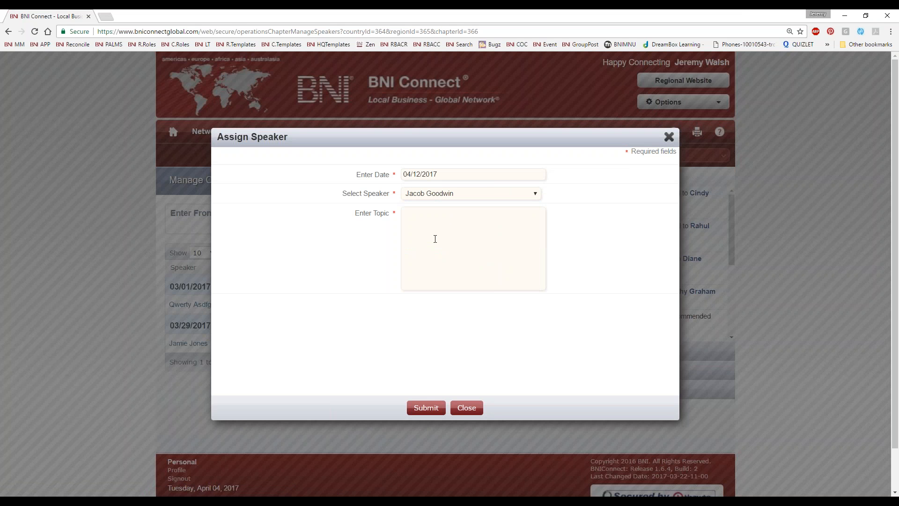
text(Web pages!)
click(426, 406)
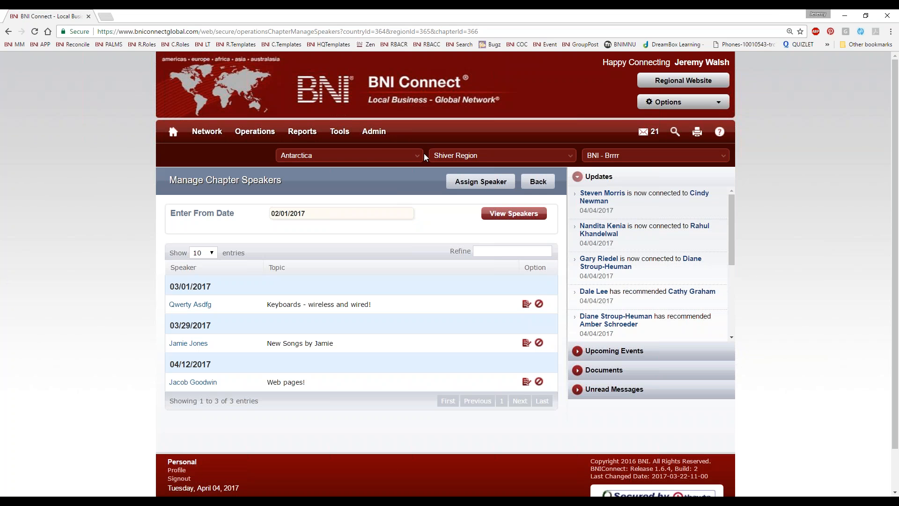
mouse_move(243, 135)
click(249, 202)
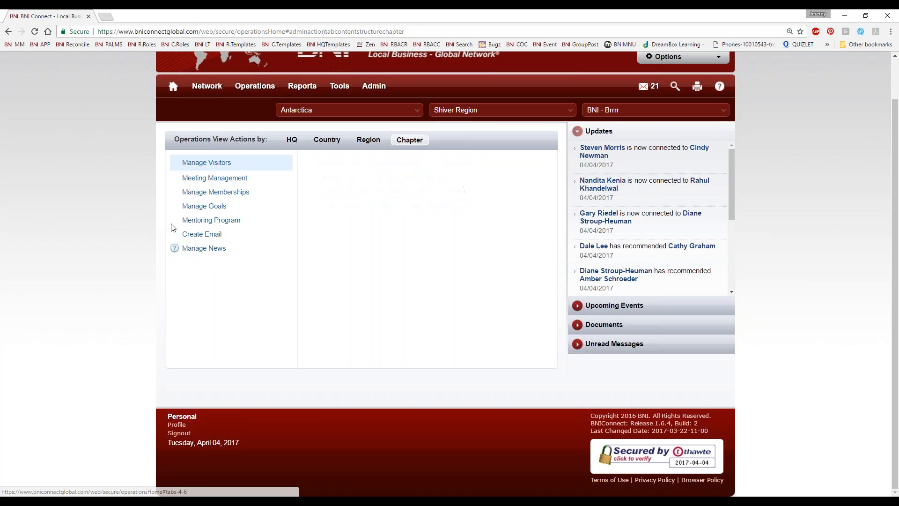
Assign a mentor and mentee starting 04/10/2017, dismiss the confirmation, then expand Manage Goals
click(192, 220)
click(359, 182)
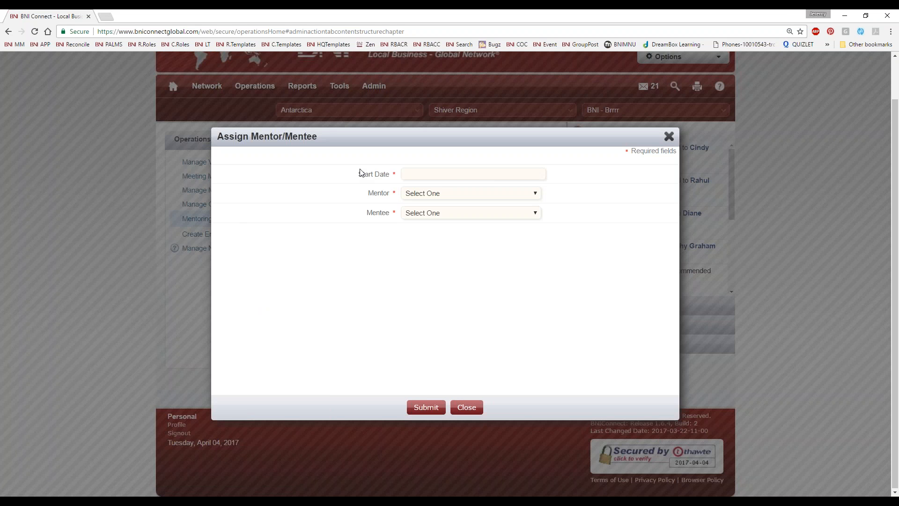
click(449, 175)
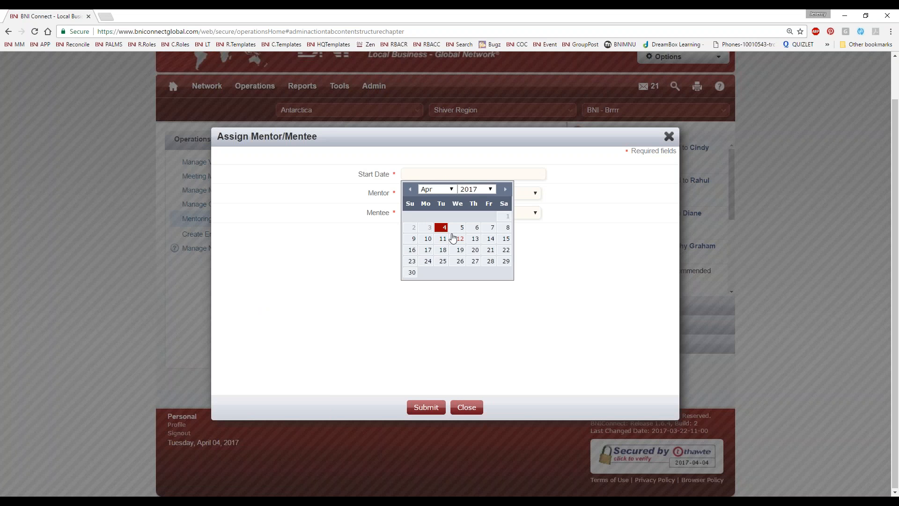
click(427, 240)
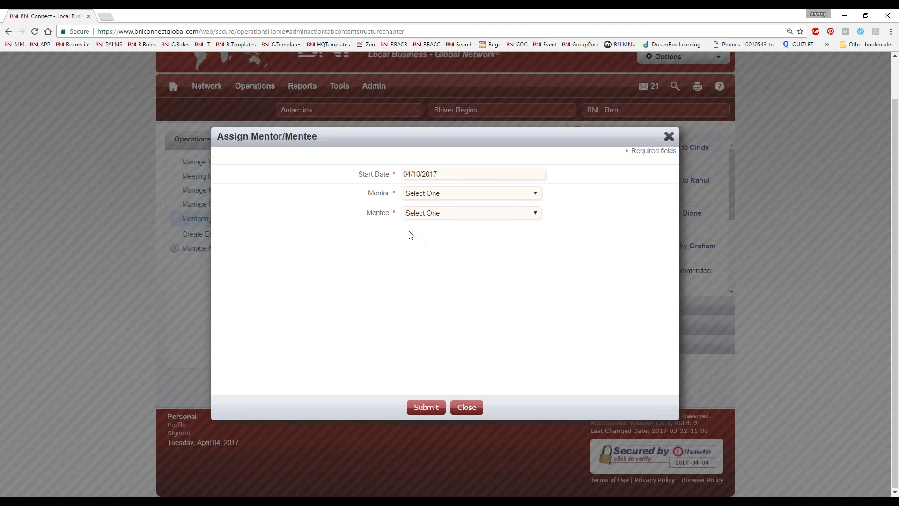
click(439, 198)
click(432, 241)
click(436, 217)
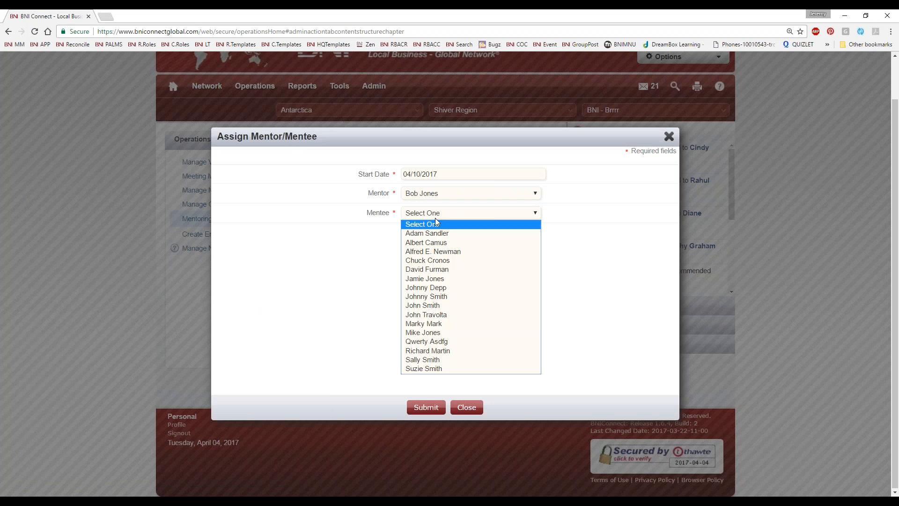
click(457, 333)
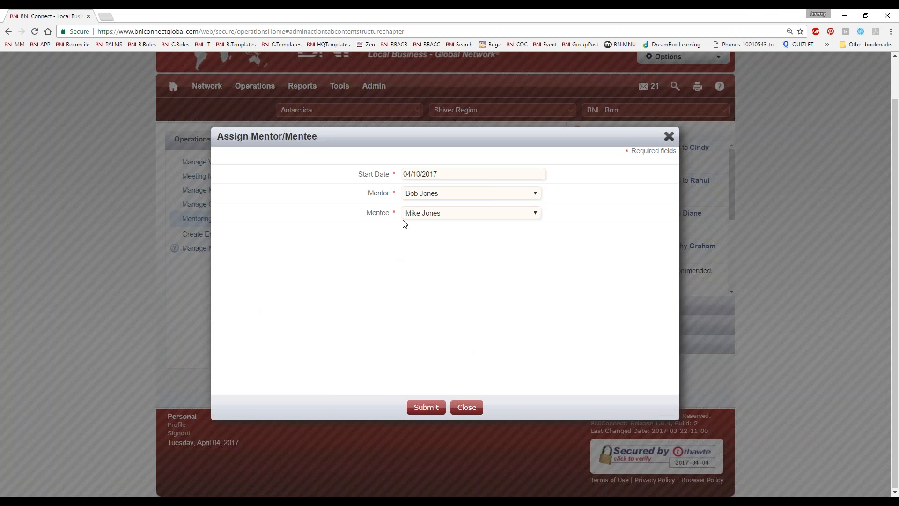
click(422, 407)
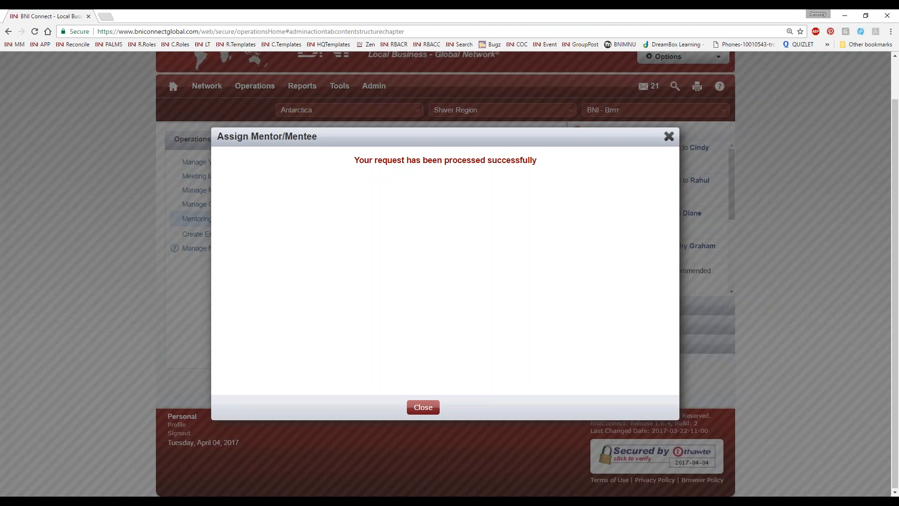
click(423, 407)
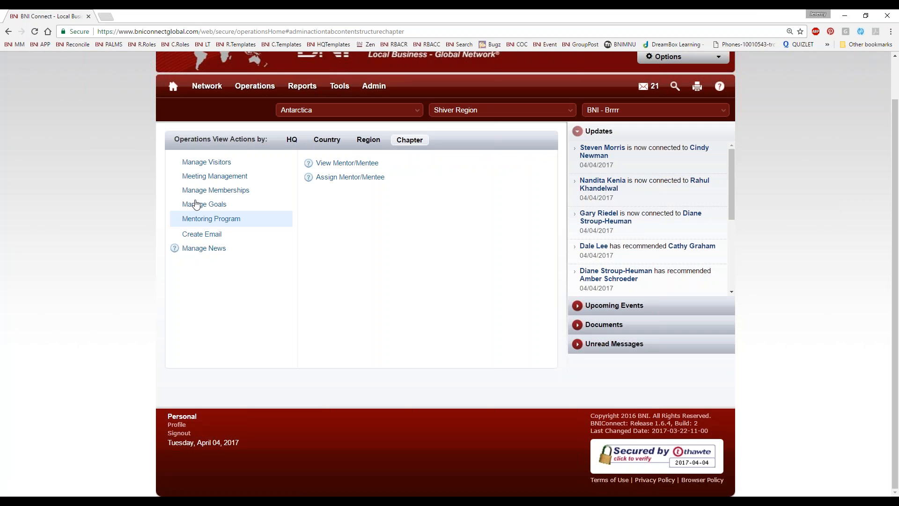
click(191, 204)
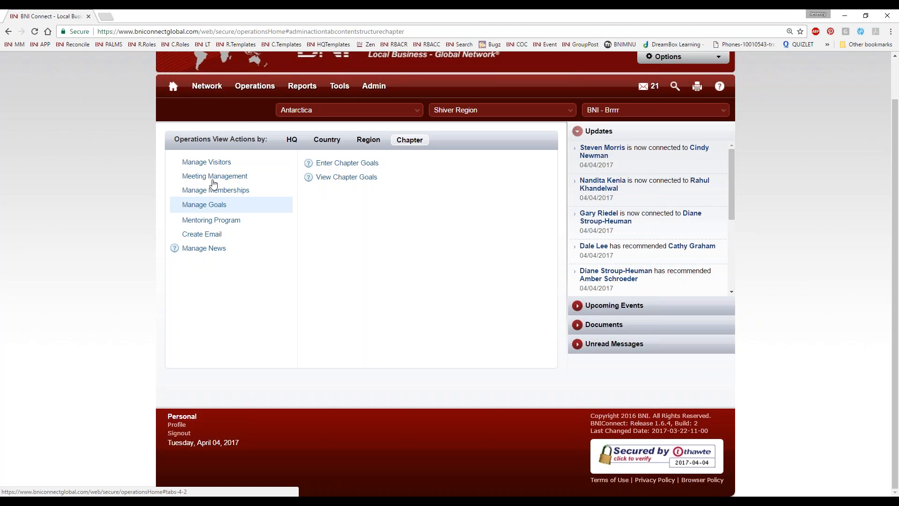
Expand Manage Memberships, then switch to the Internet Explorer window signed in as a member
click(212, 192)
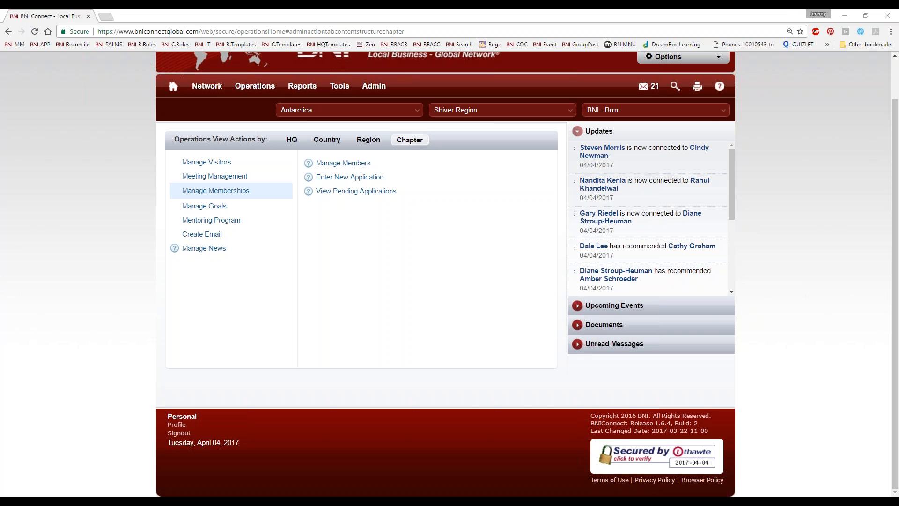
key(alt+Tab)
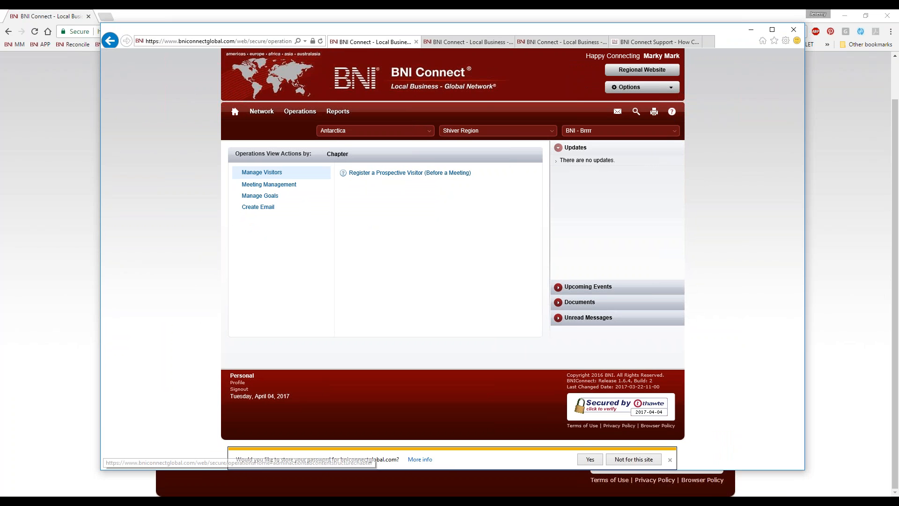
Open the chapter Operations page as the member and centre that browser window on screen
click(235, 111)
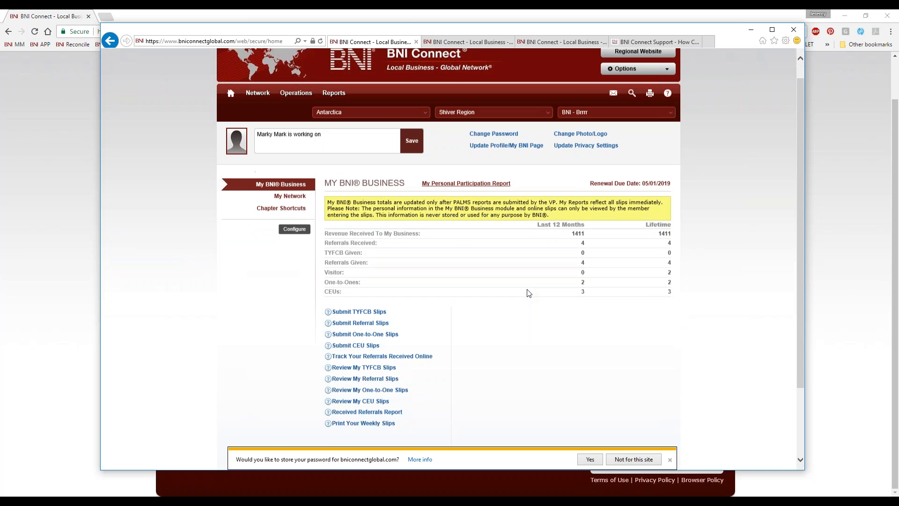
mouse_move(293, 115)
click(290, 131)
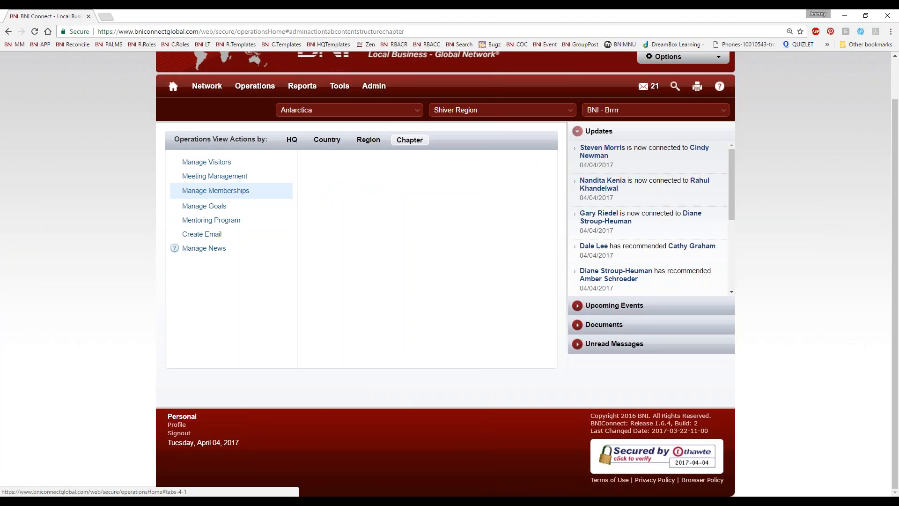
click(206, 162)
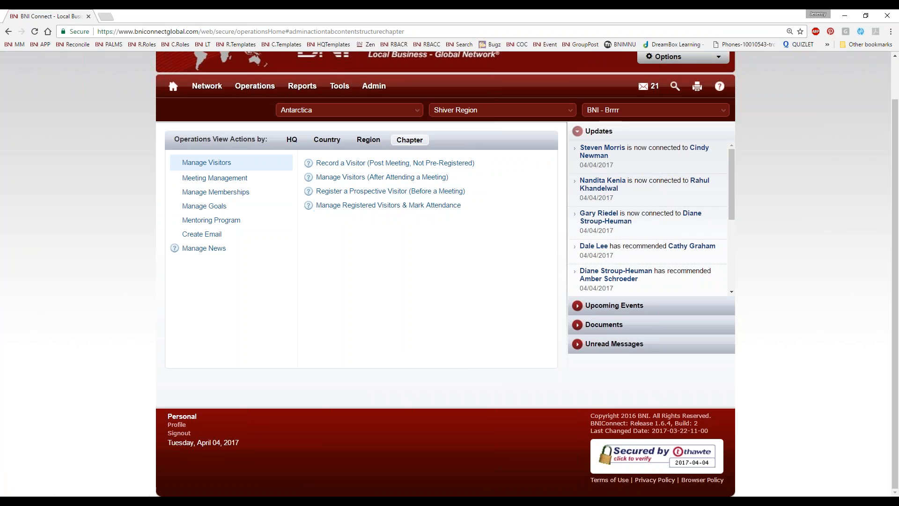
key(alt+Tab)
drag(392, 102, 616, 53)
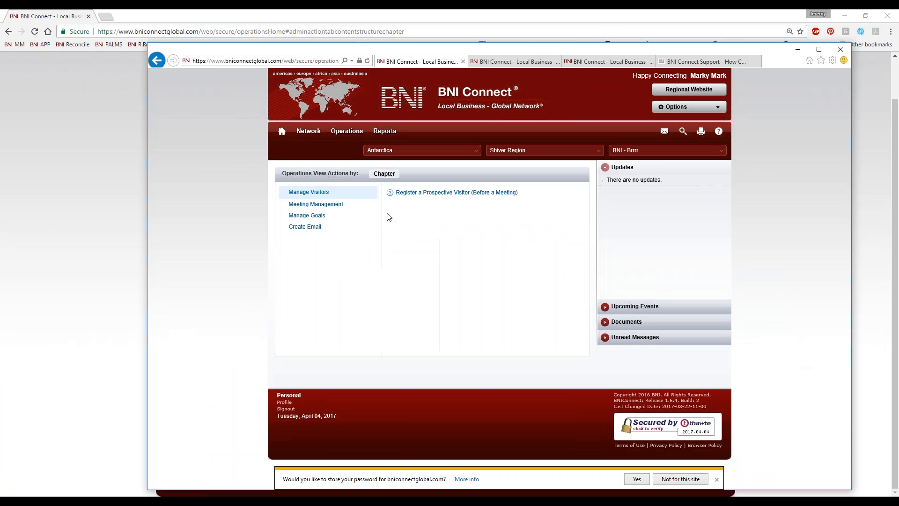
Review the member's goals, email and meeting management actions, then close the older browser window
click(307, 215)
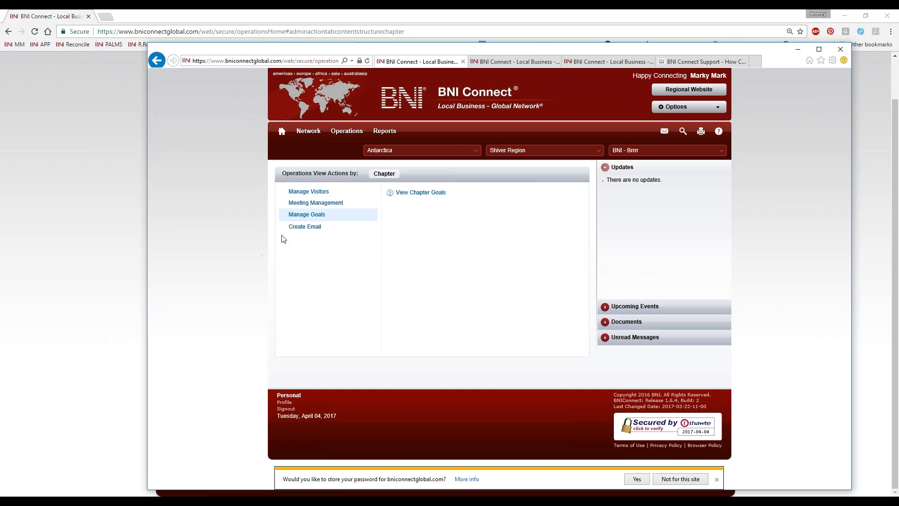
click(295, 227)
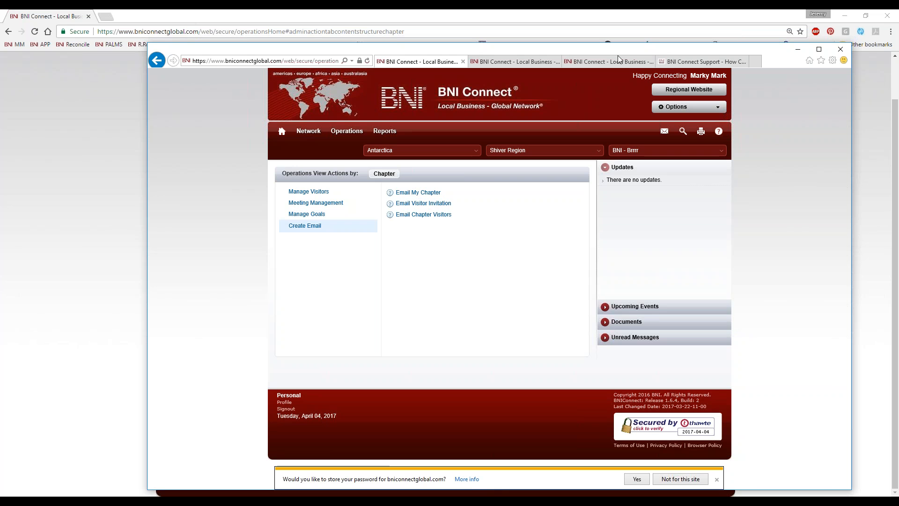
click(335, 205)
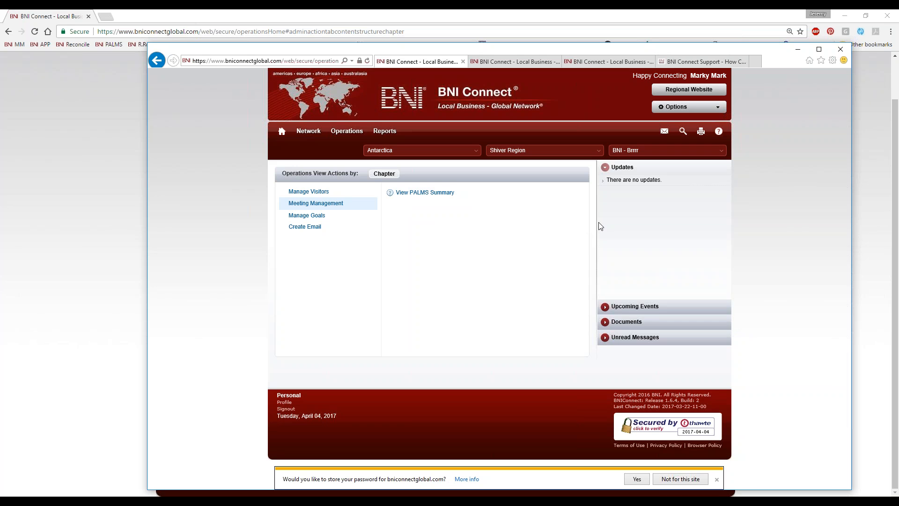
click(837, 52)
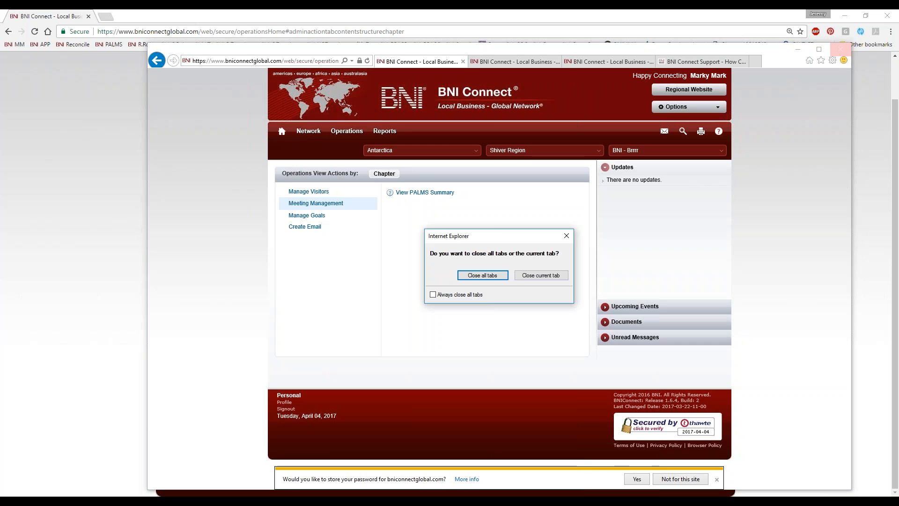
Close all tabs of the older window and open Reports > Chapter, showing the Member Training Report
click(487, 275)
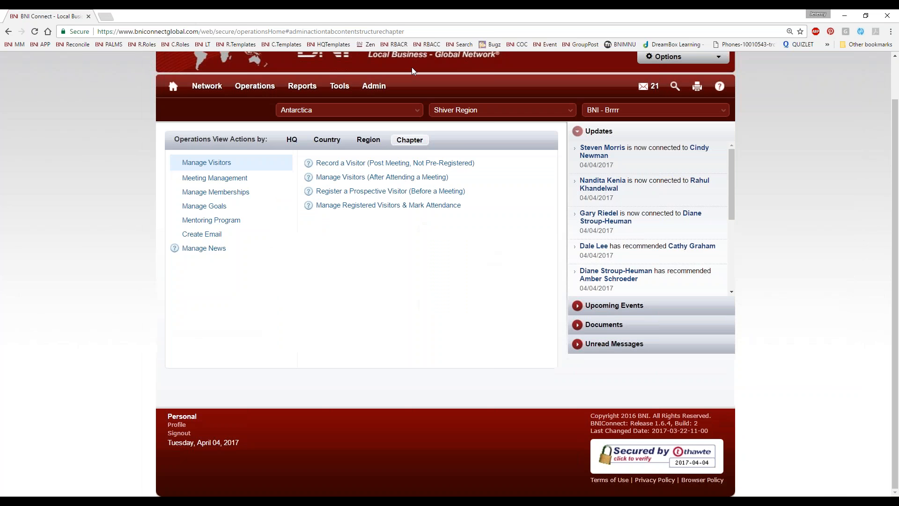
mouse_move(303, 86)
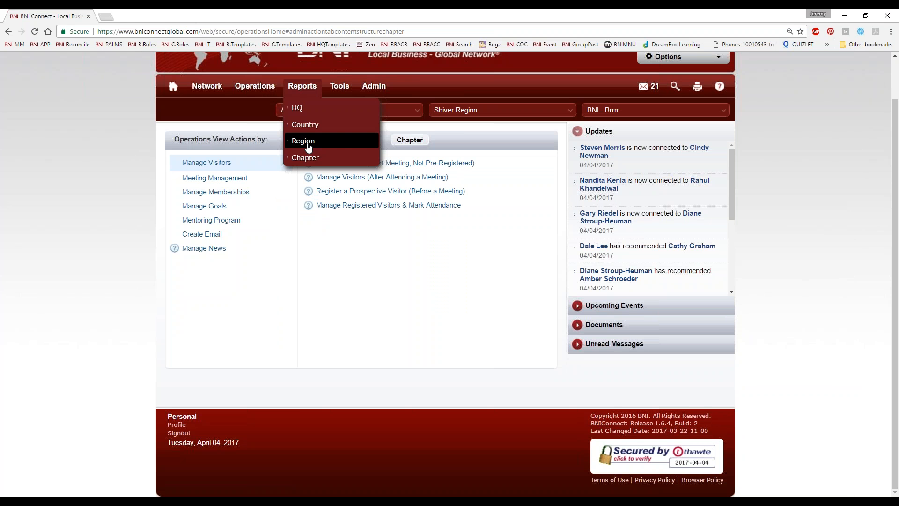
click(306, 157)
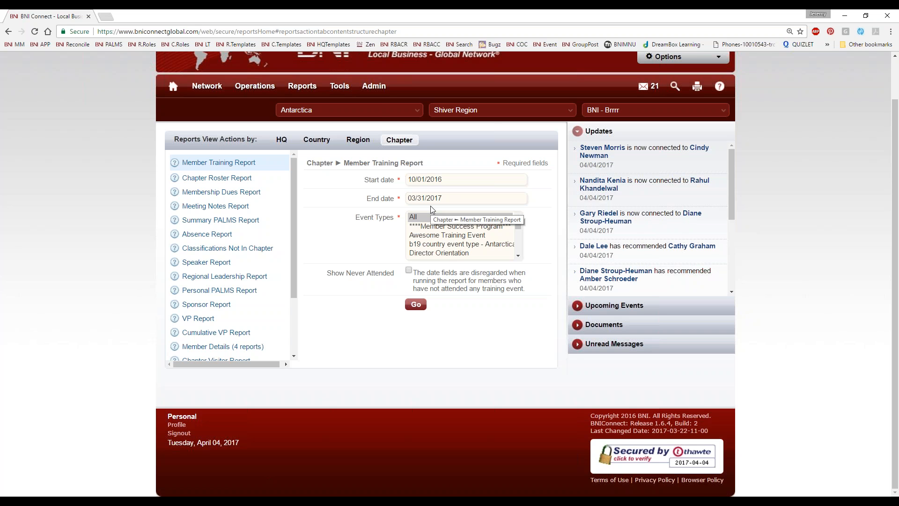
Point the chapter reports to BNI Wakefield in the RI Rhode Island region, United States
click(378, 111)
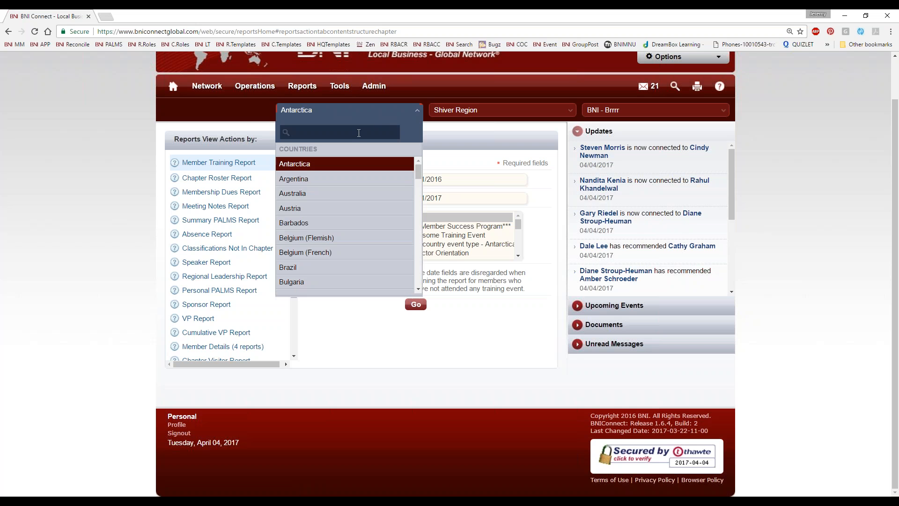
text(state)
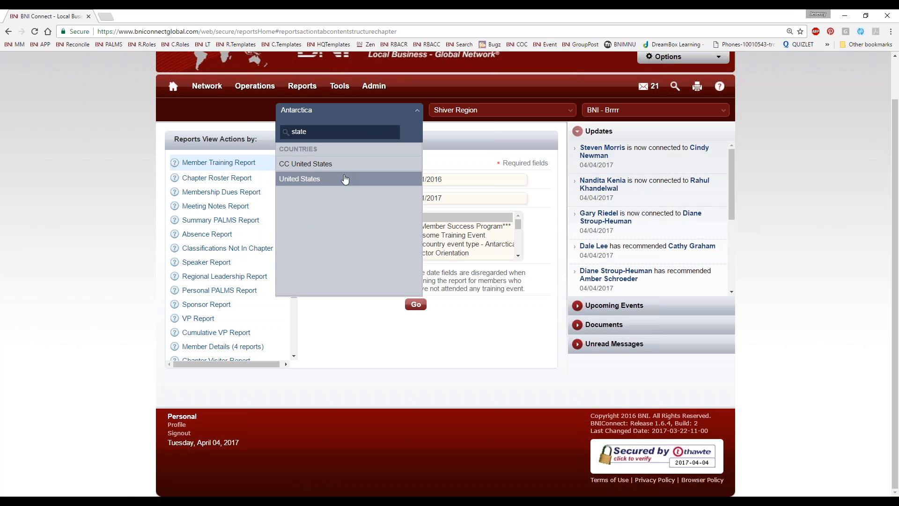
click(478, 117)
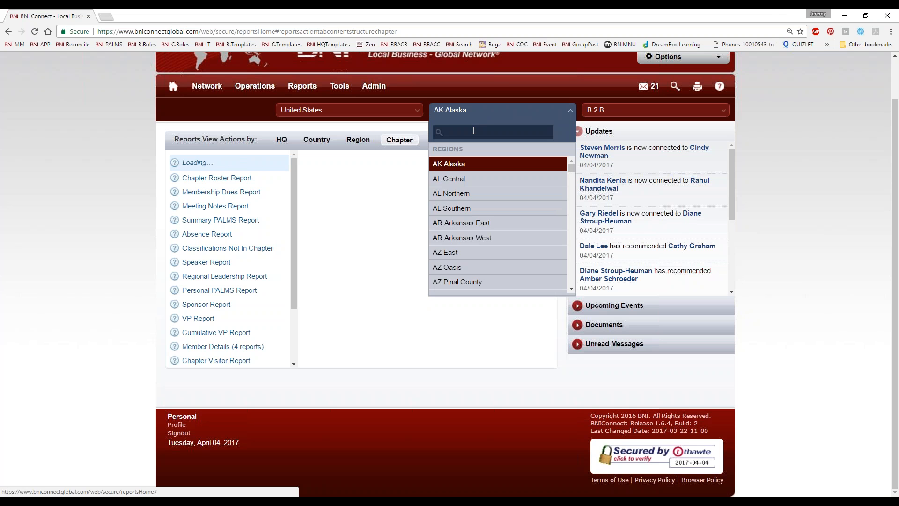
text(rho)
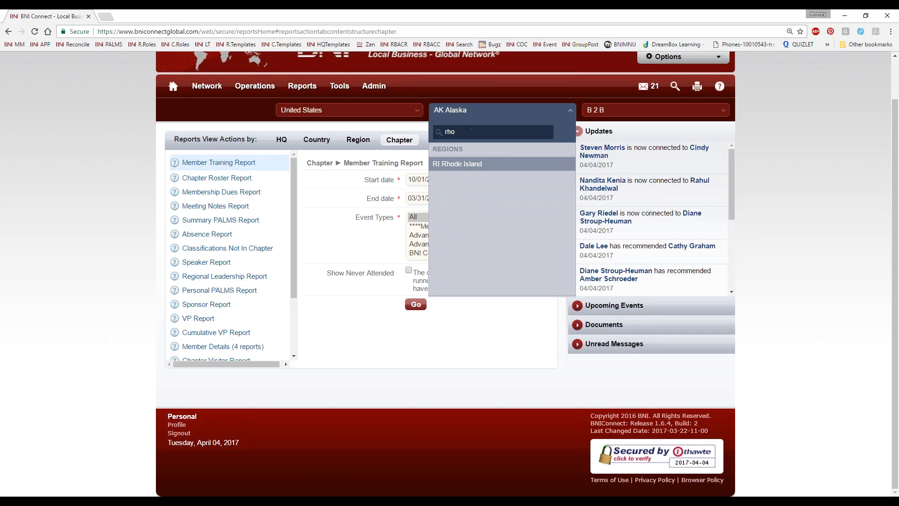
click(651, 112)
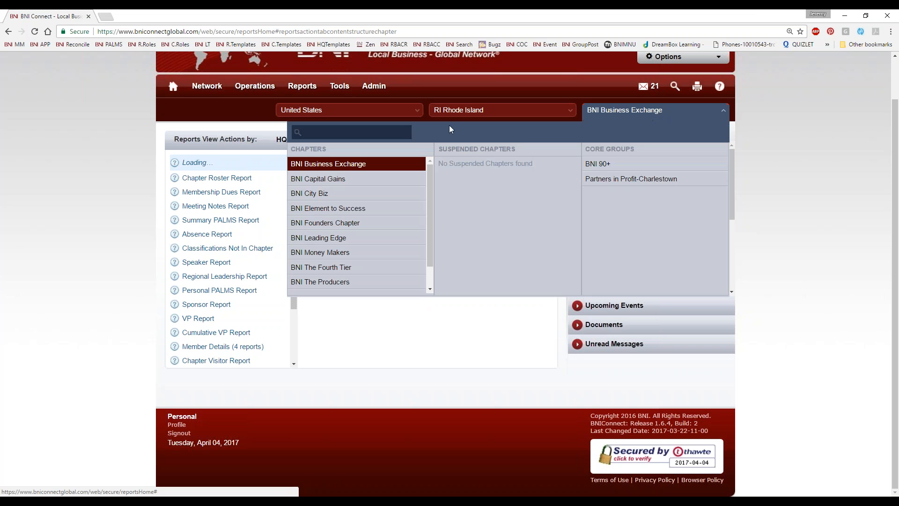
text(wake)
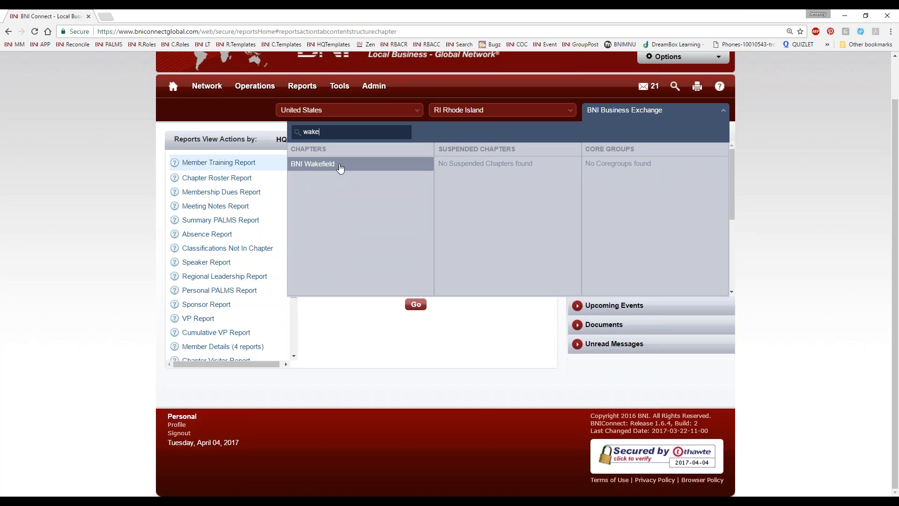
click(341, 165)
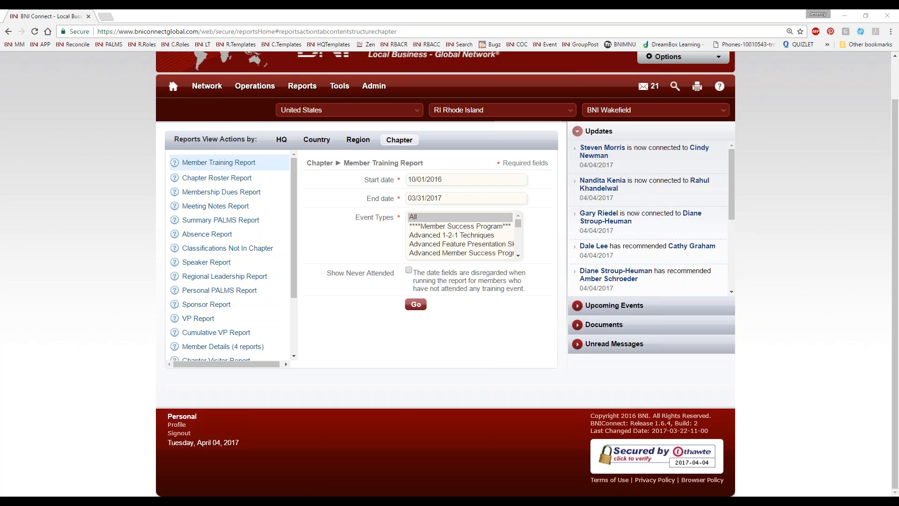
Run the Member Success Program training report including never-attended members, review it, then close it
scroll(468, 236, down, 5)
scroll(469, 238, up, 8)
scroll(510, 250, up, 1)
scroll(552, 284, down, 1)
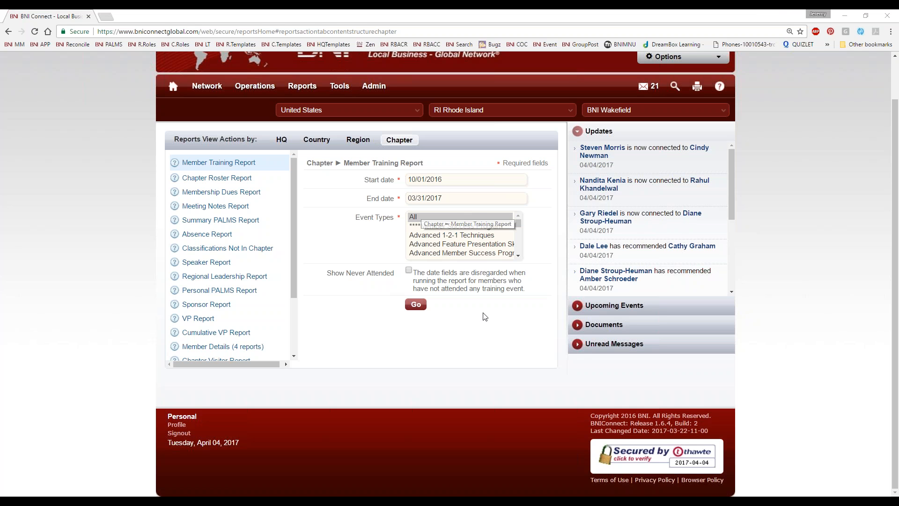
click(409, 273)
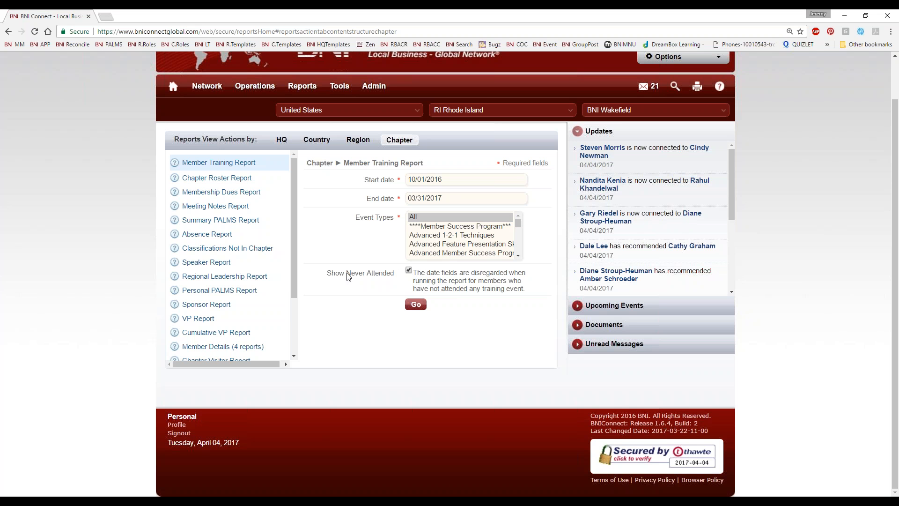
drag(327, 273, 394, 276)
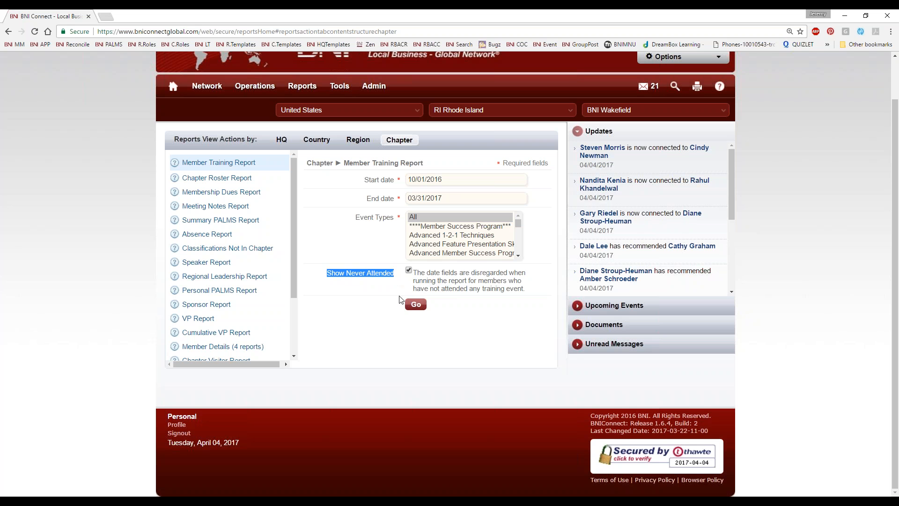
click(449, 227)
click(414, 305)
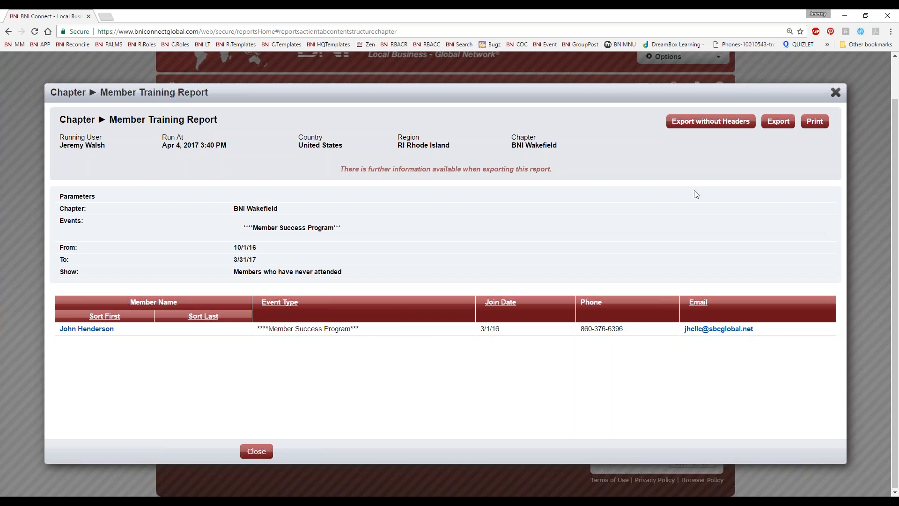
click(836, 92)
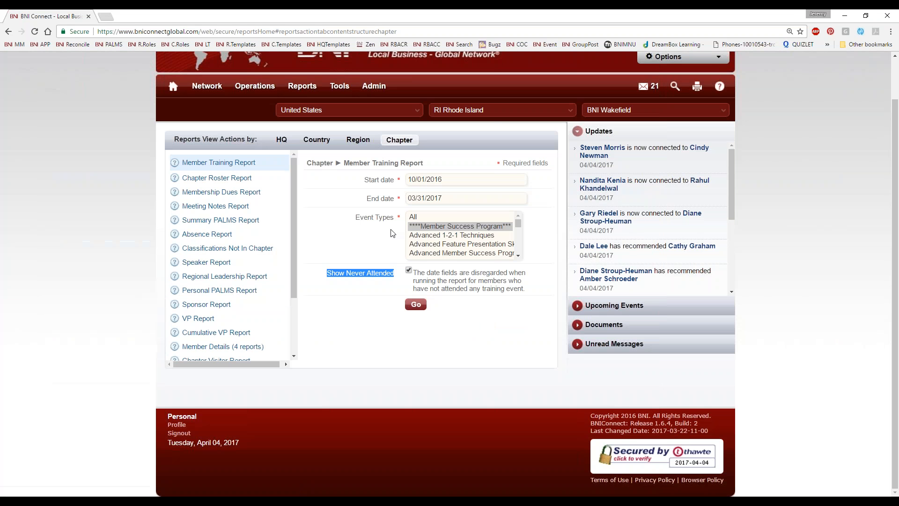
Run the Chapter Roster Report and scroll through its member list
click(224, 178)
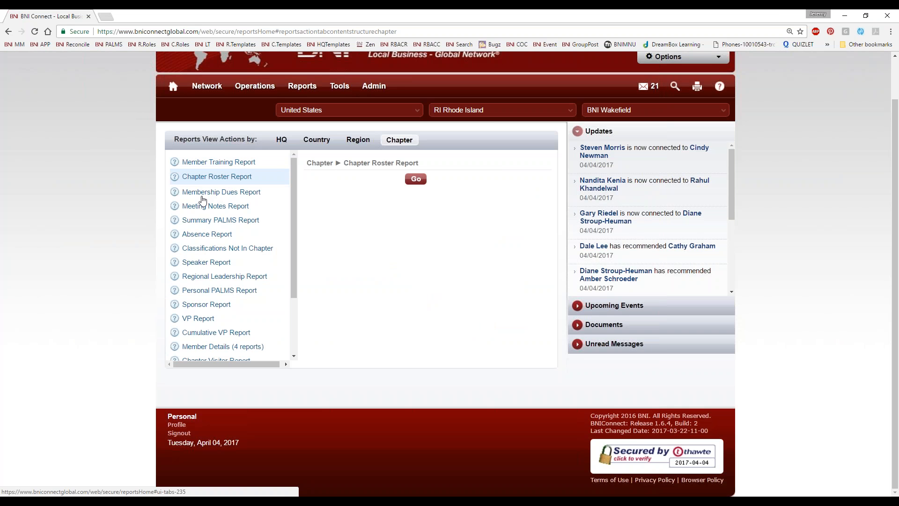
click(416, 179)
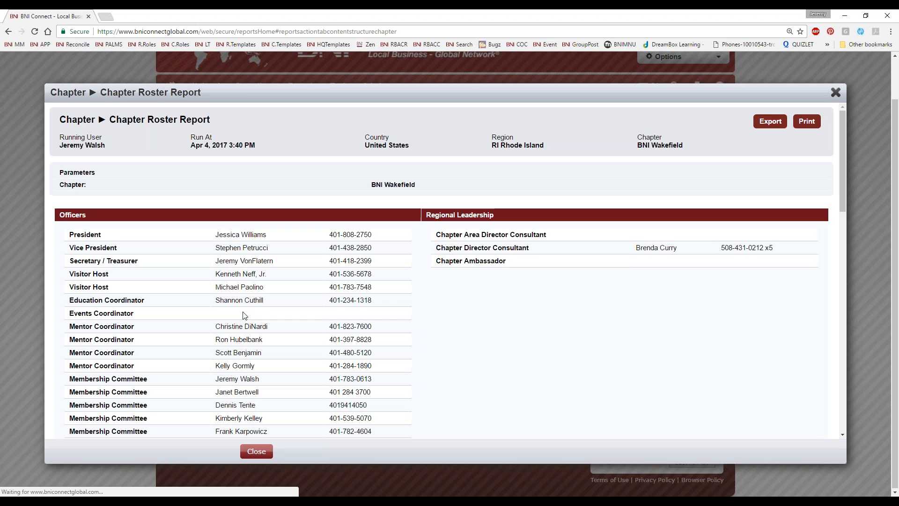
scroll(501, 344, down, 4)
scroll(501, 346, down, 11)
scroll(452, 134, up, 15)
scroll(433, 193, down, 2)
scroll(432, 193, up, 2)
scroll(266, 249, up, 2)
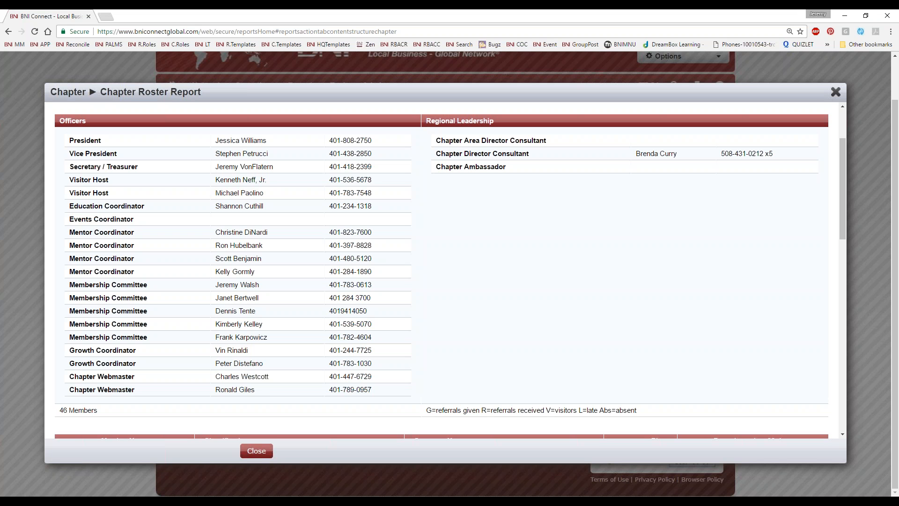
Highlight the officer names and phone numbers, the first officer rows and the Visitor Host role
drag(214, 140, 277, 398)
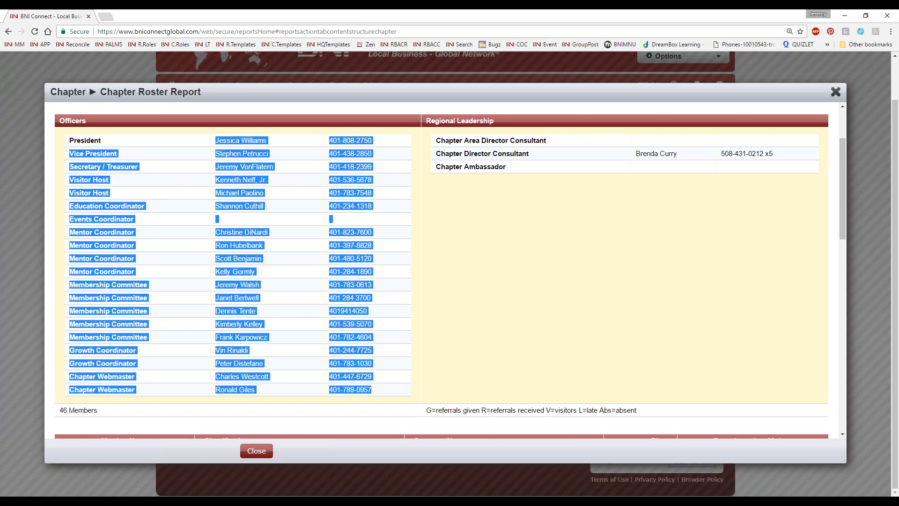
click(221, 149)
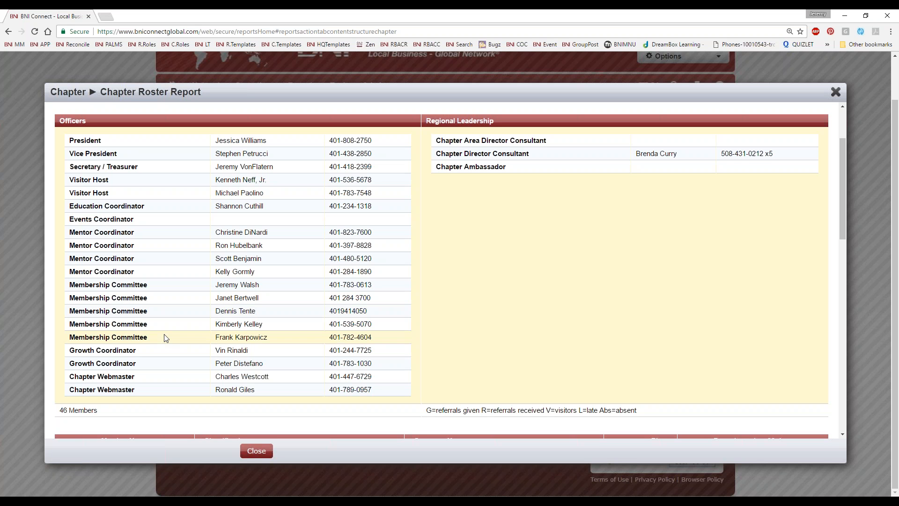
drag(69, 141, 69, 180)
click(130, 197)
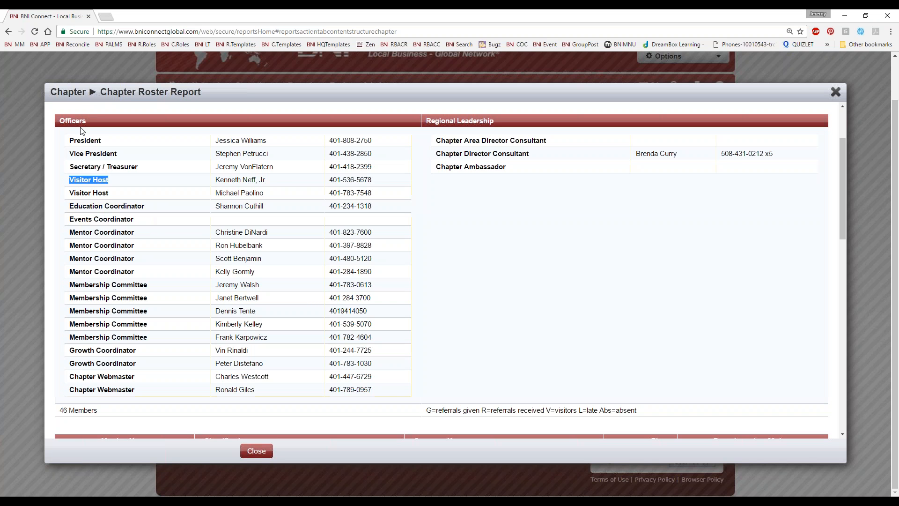
Scroll through the roster's 90-day figures, highlight a member's 121 count of 3, then close the report
scroll(449, 225, down, 7)
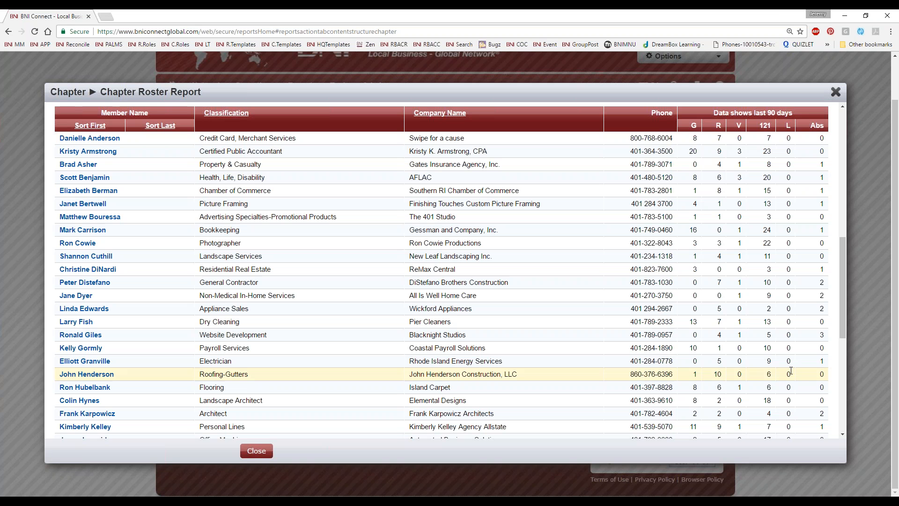
scroll(769, 254, down, 1)
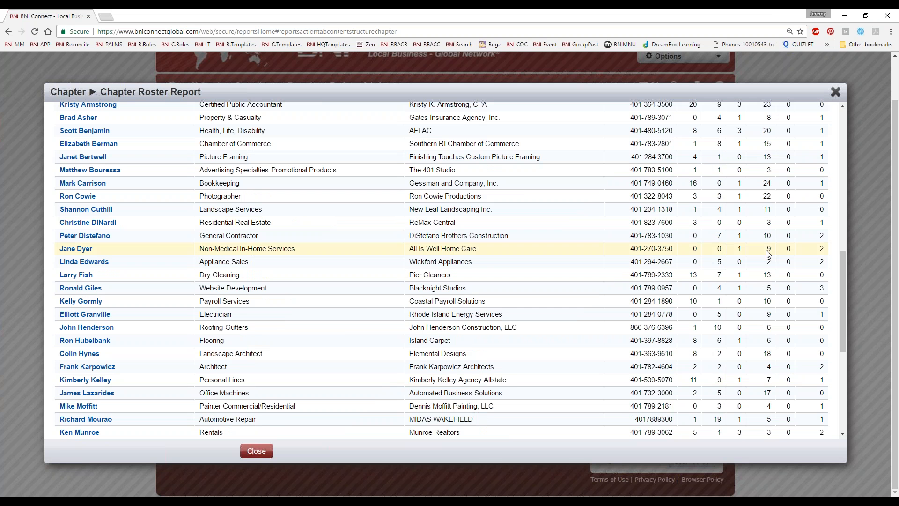
scroll(739, 260, up, 1)
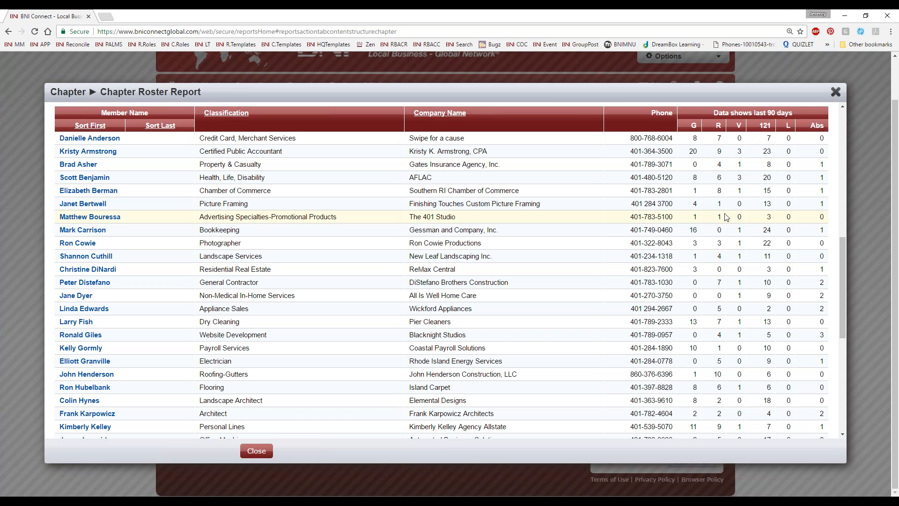
scroll(759, 195, down, 1)
scroll(758, 197, down, 1)
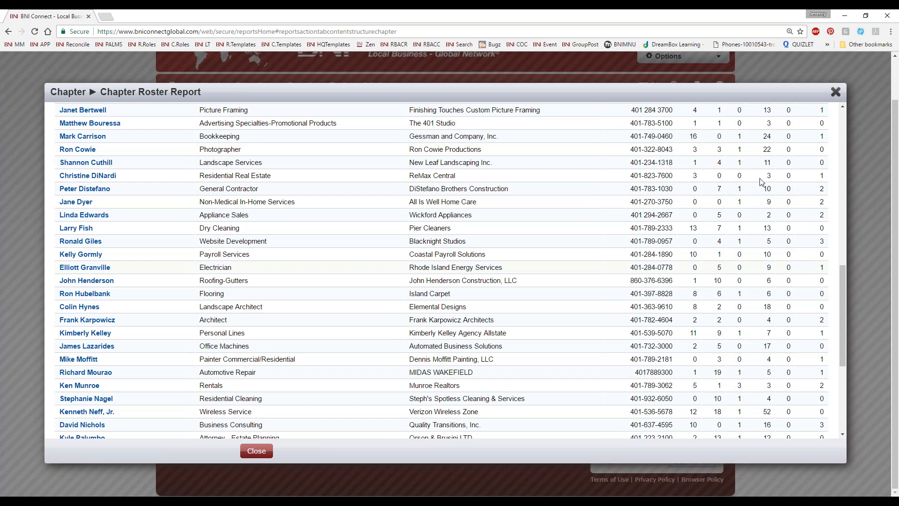
scroll(760, 274, down, 4)
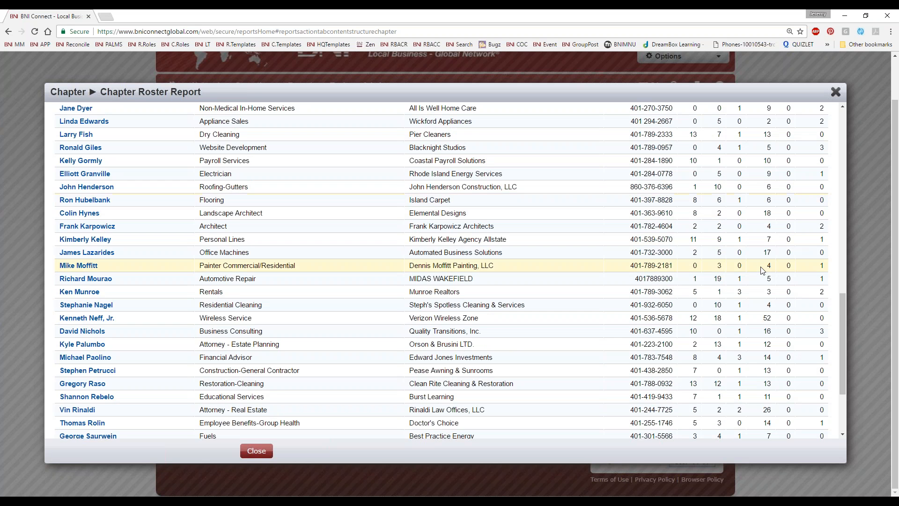
scroll(761, 270, down, 1)
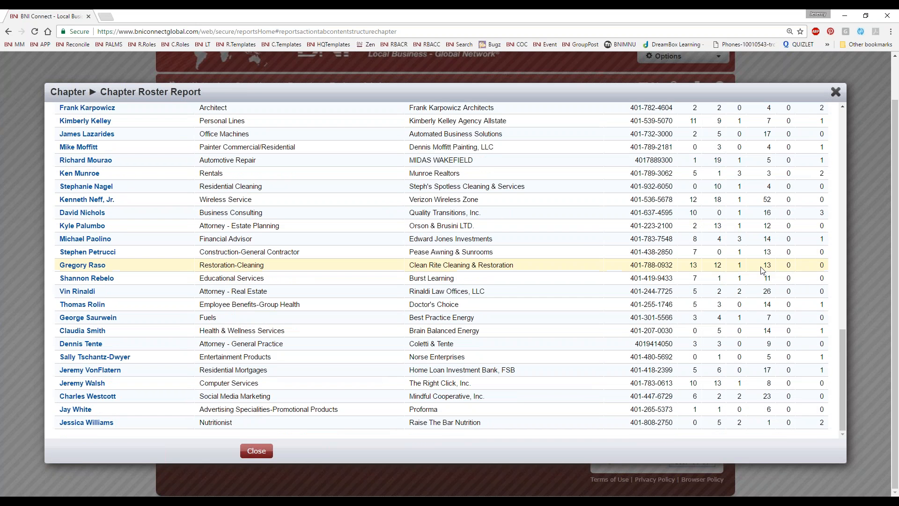
scroll(761, 270, up, 3)
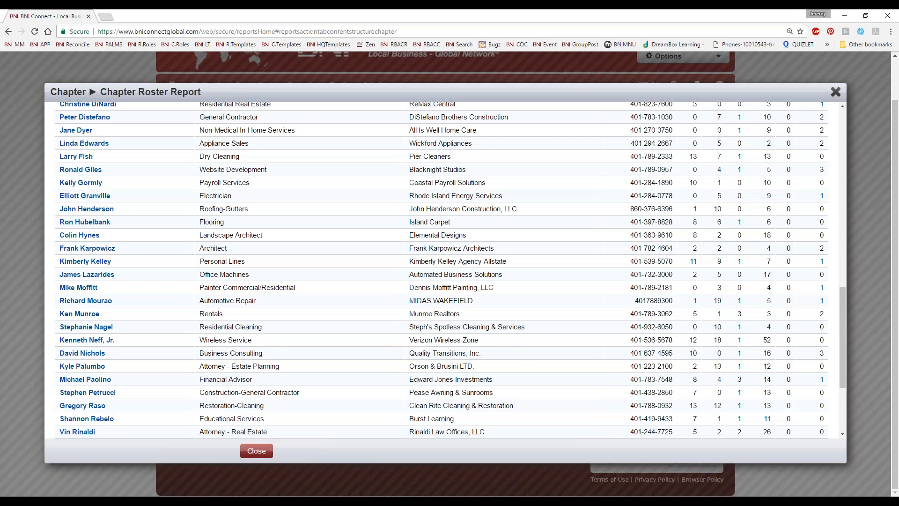
scroll(767, 276, up, 2)
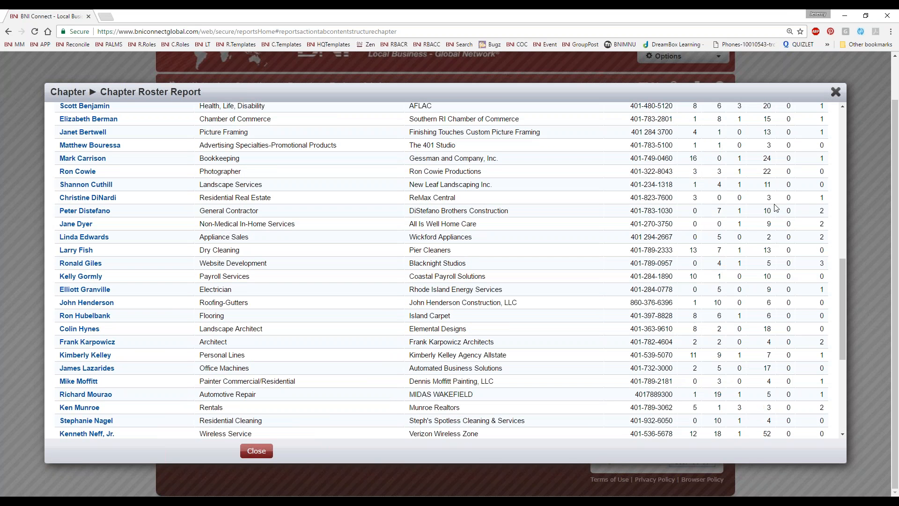
drag(776, 201, 767, 199)
scroll(736, 203, up, 2)
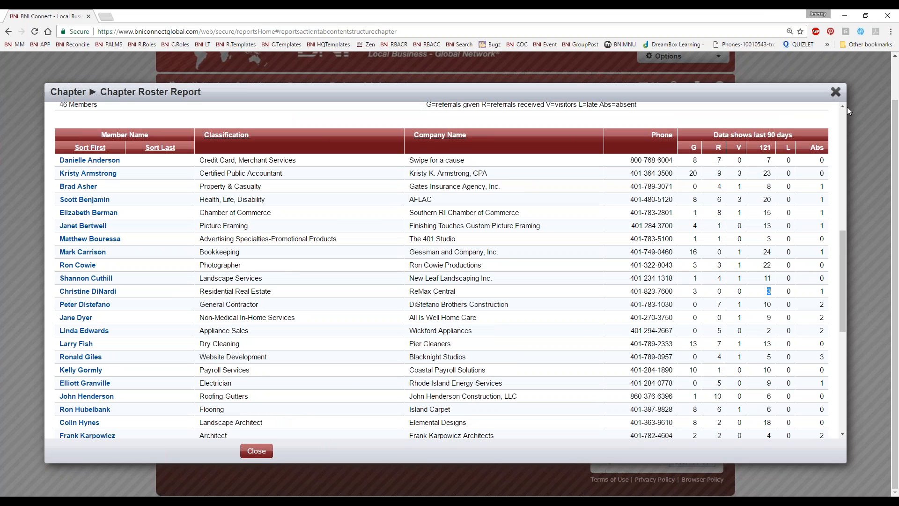
click(837, 95)
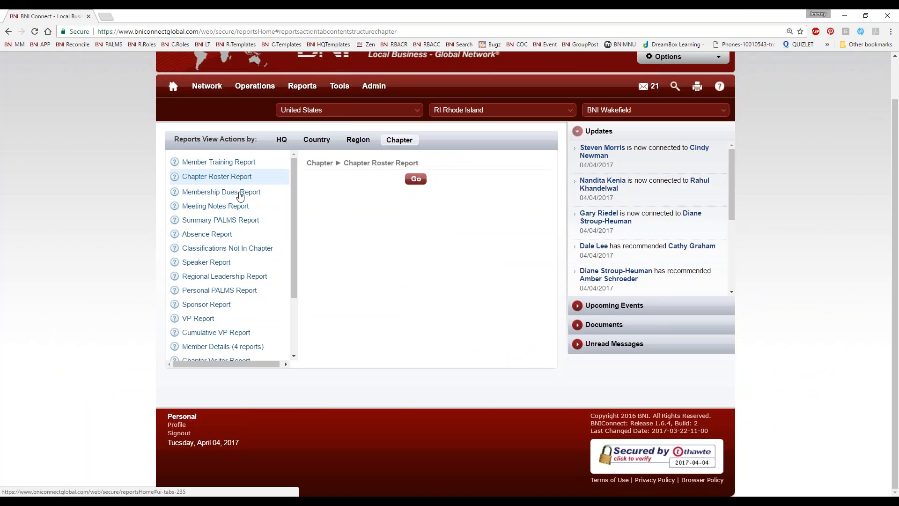
Run the Membership Dues Report and highlight members due for renewal in May–June 2017
click(240, 194)
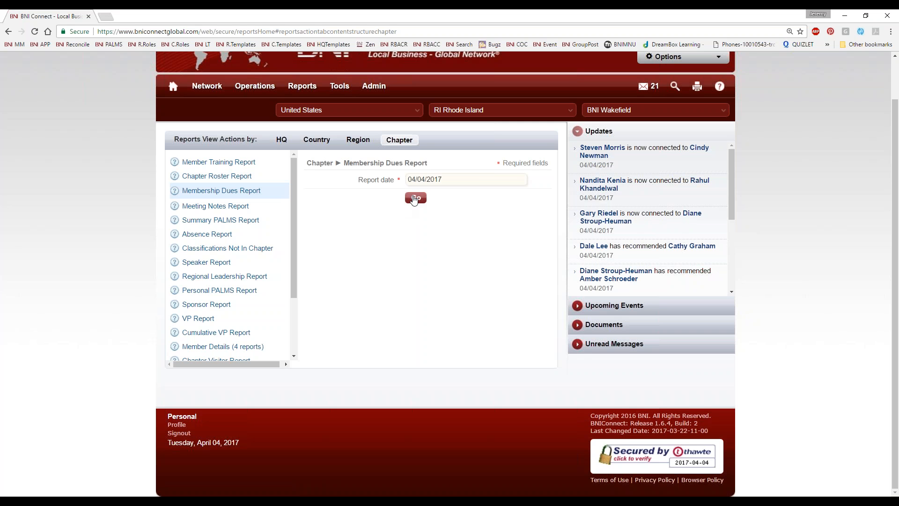
click(406, 199)
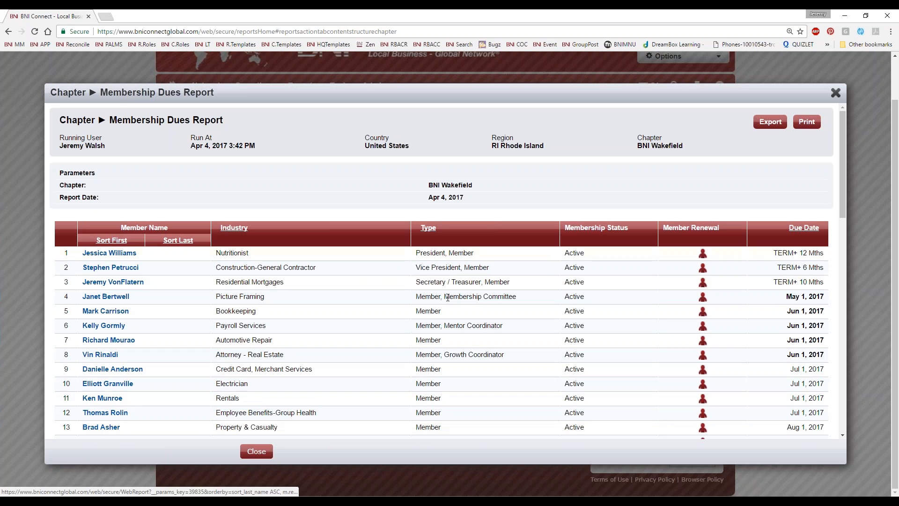
scroll(732, 354, down, 3)
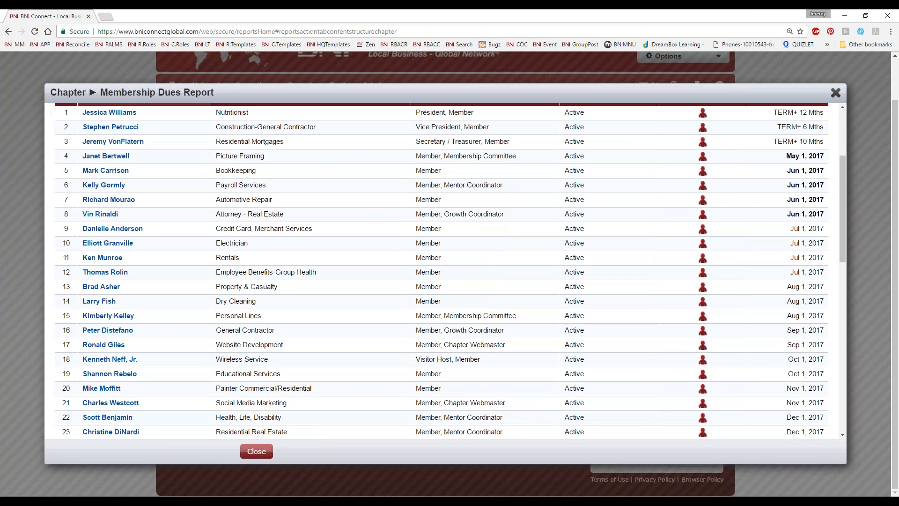
scroll(771, 283, up, 3)
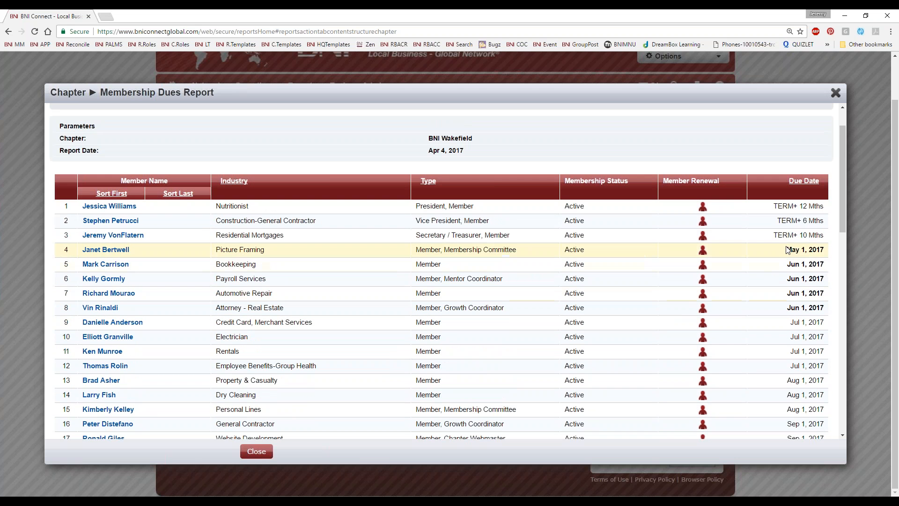
drag(787, 250, 825, 310)
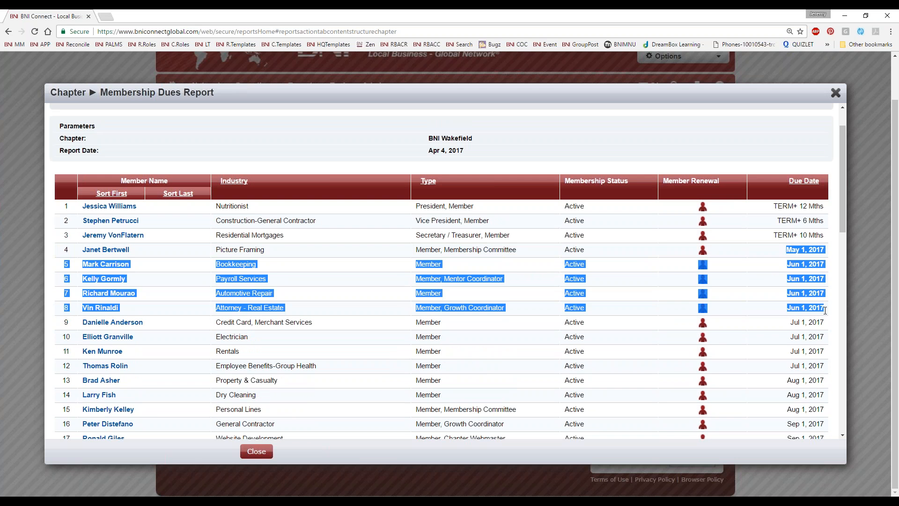
click(802, 274)
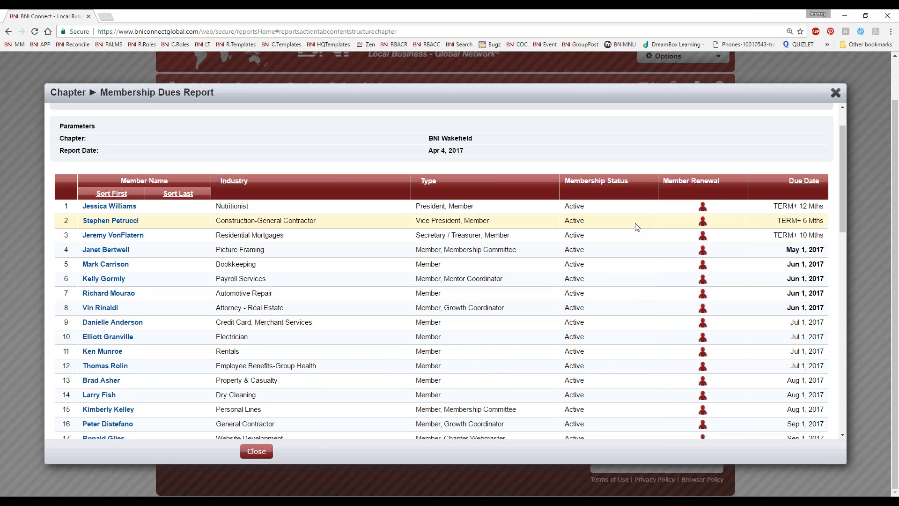
Scroll through the dues report and highlight the due dates of rows 18–23
scroll(730, 295, down, 9)
scroll(466, 330, down, 5)
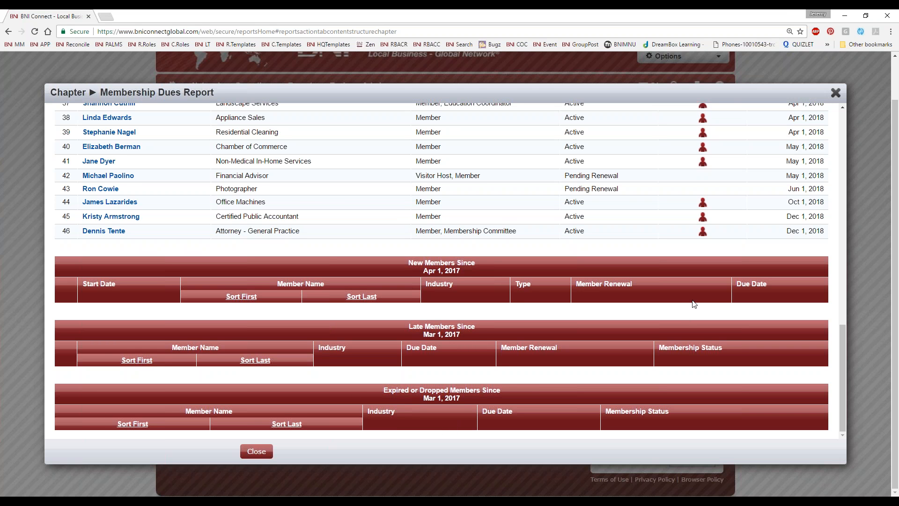
scroll(701, 302, up, 7)
scroll(769, 285, up, 5)
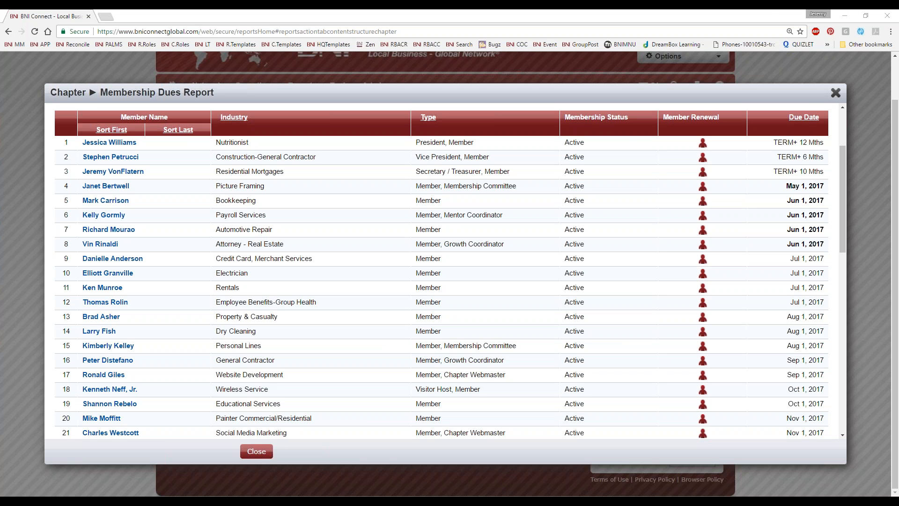
scroll(647, 260, down, 3)
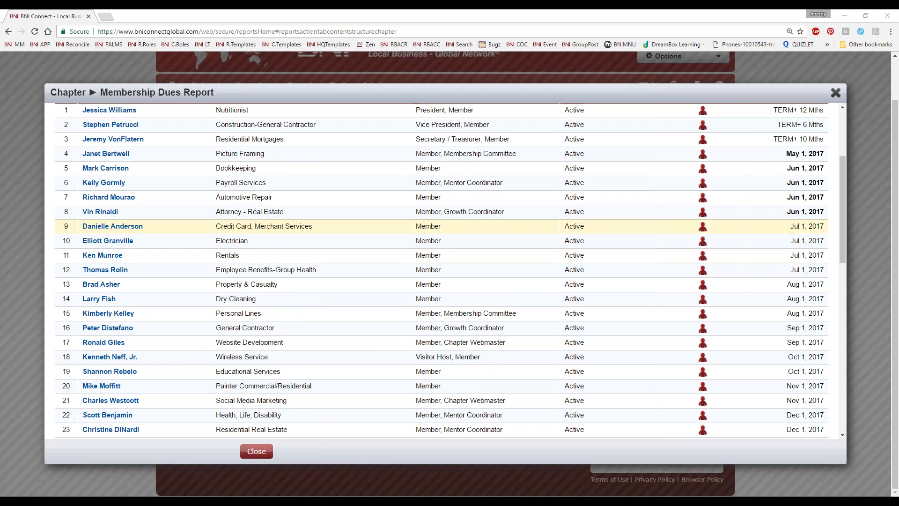
scroll(442, 270, up, 3)
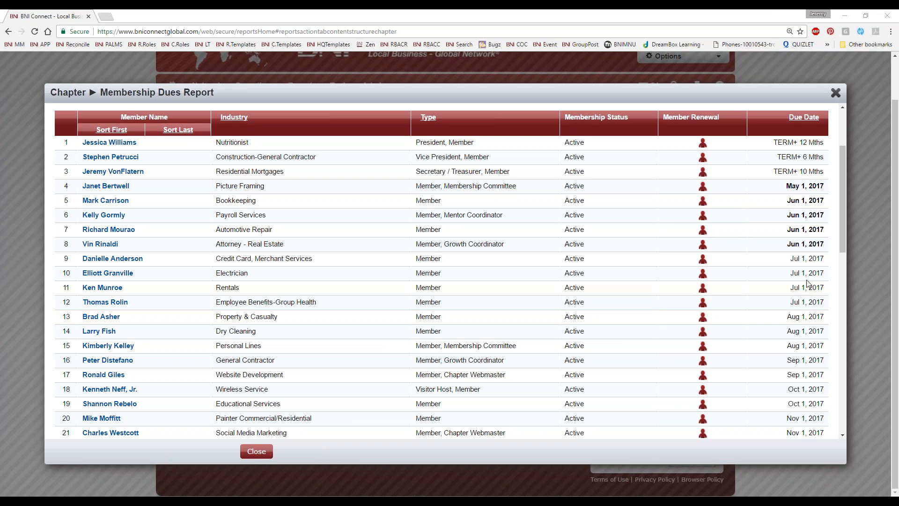
scroll(804, 401, down, 3)
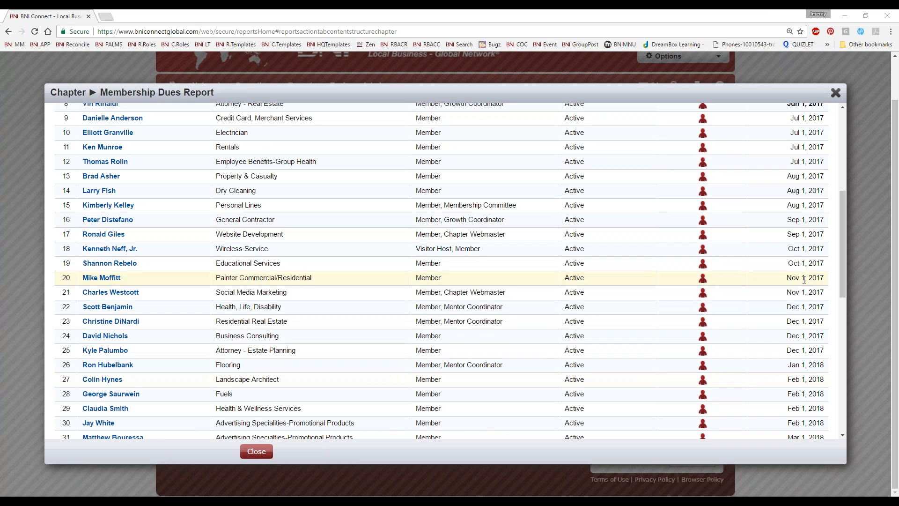
drag(788, 249, 823, 252)
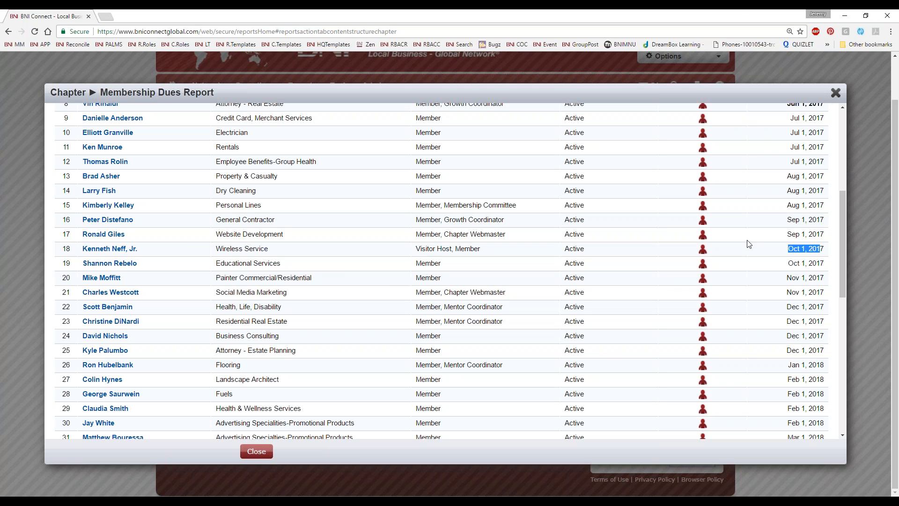
Close the dues report, run the Meeting Notes Report, preview and cancel printing, then choose Summary PALMS Report
click(836, 92)
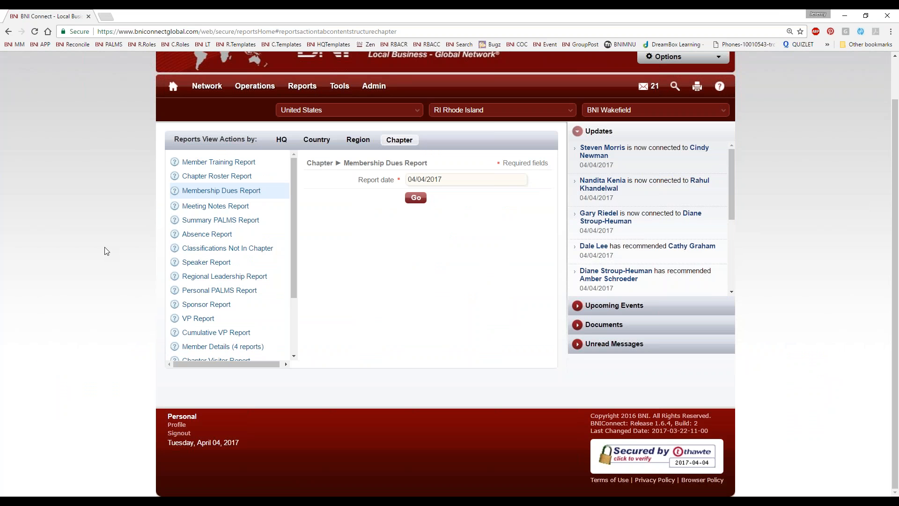
click(189, 209)
click(420, 180)
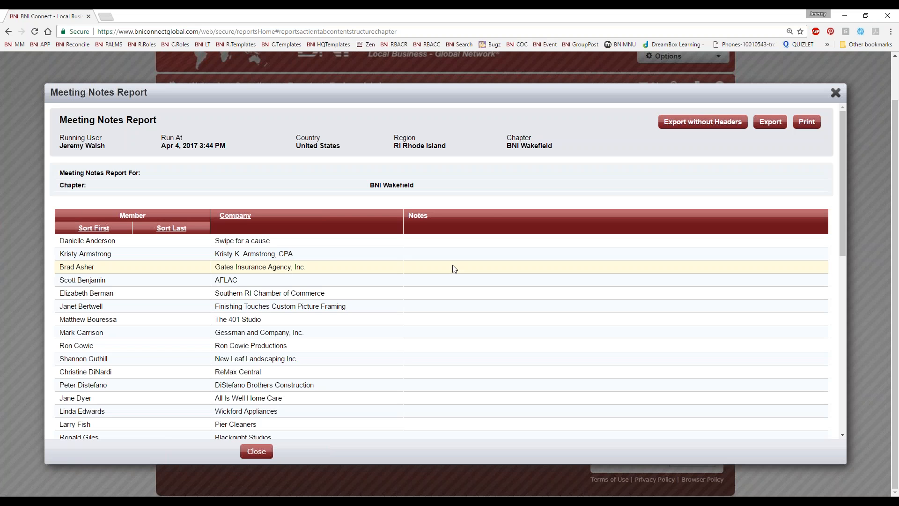
click(801, 125)
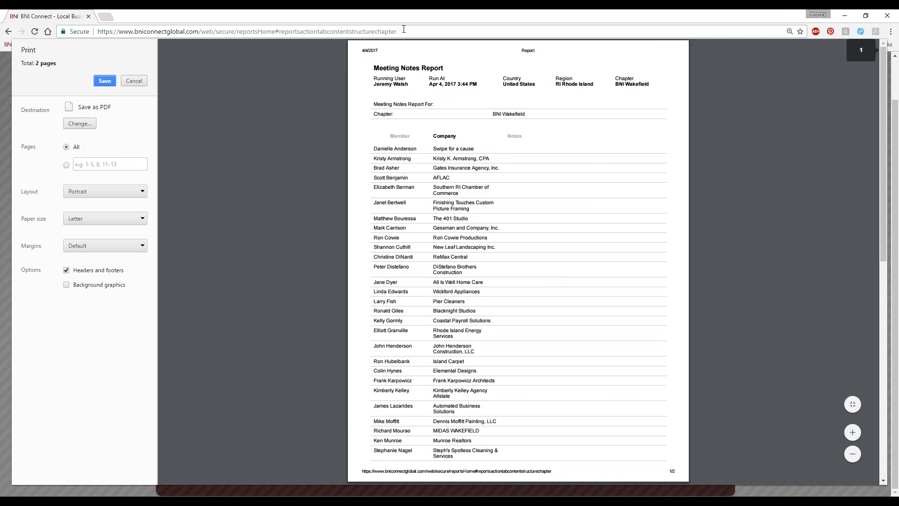
click(128, 82)
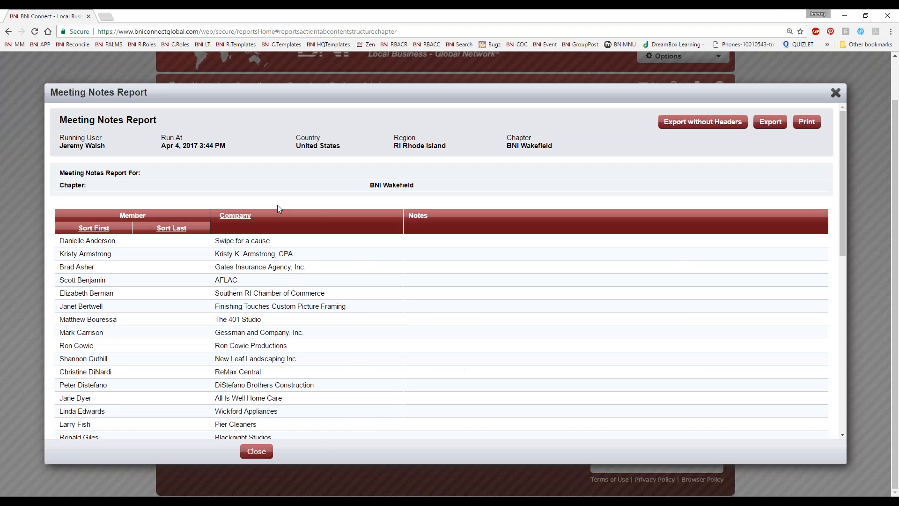
click(833, 93)
click(222, 221)
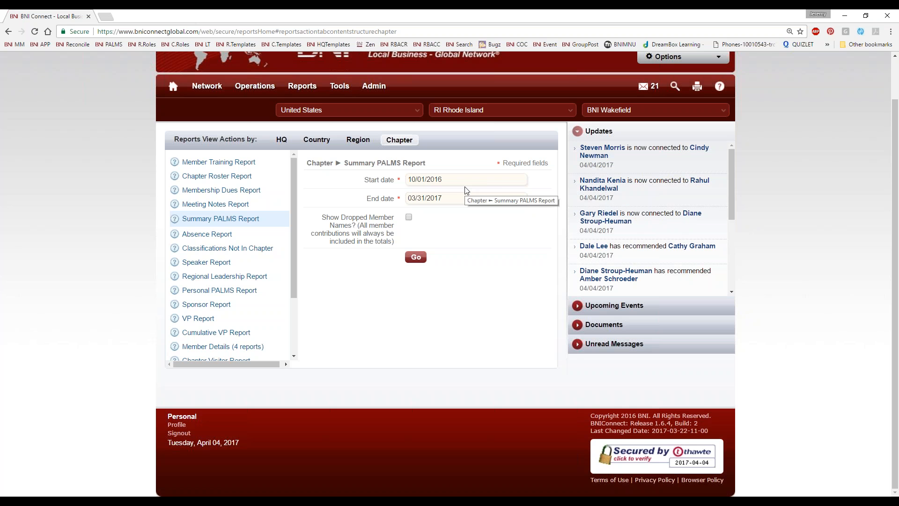
Set the Summary PALMS date range to 04/01/2012–04/01/2017 and run the report
click(415, 180)
click(480, 195)
click(477, 266)
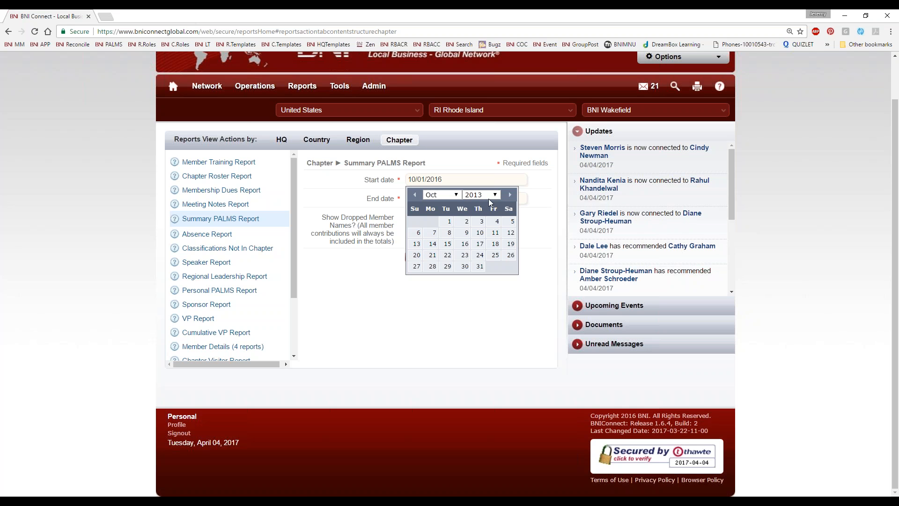
click(488, 198)
click(478, 282)
click(440, 195)
click(439, 229)
click(417, 221)
click(458, 197)
click(510, 213)
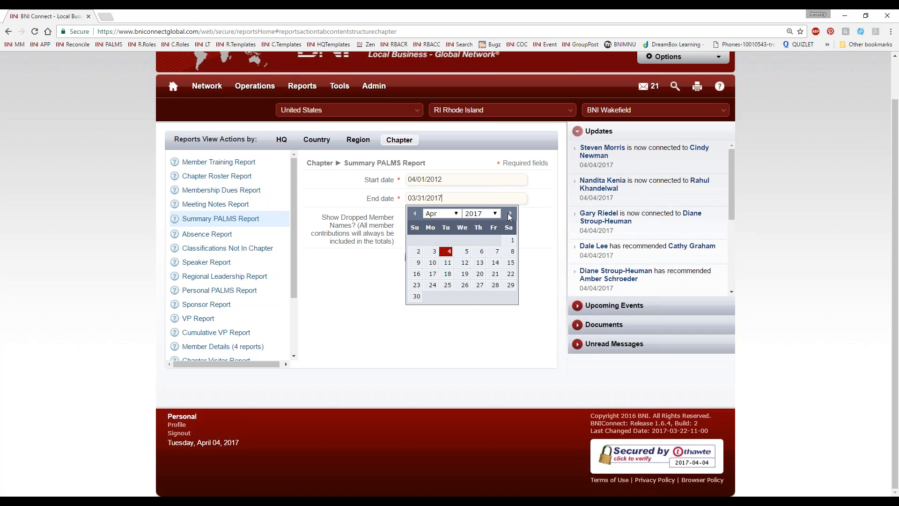
click(511, 240)
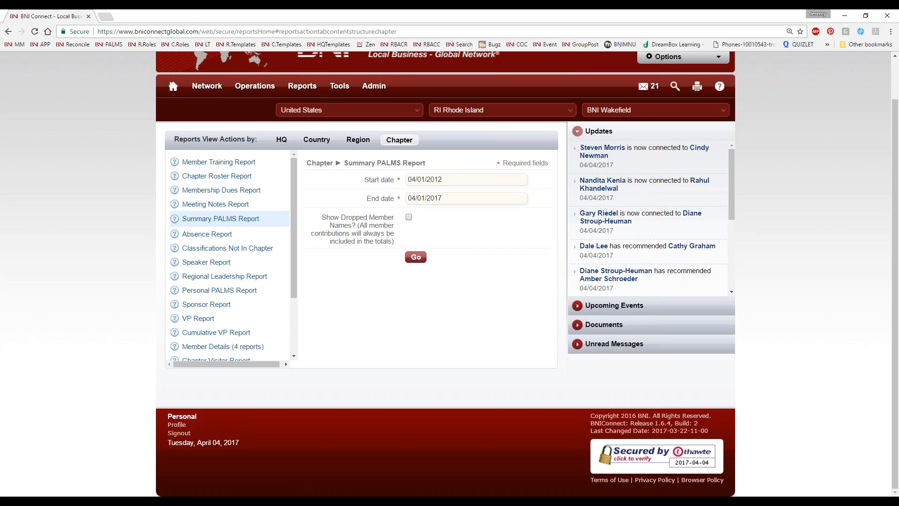
click(416, 257)
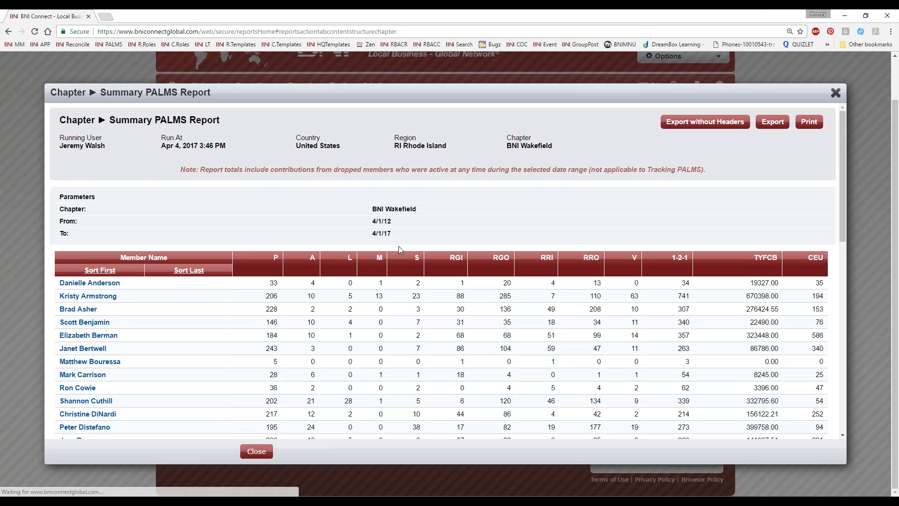
Highlight the P total 10425, the L total and the dropped-members note, then close and include dropped names
scroll(228, 294, down, 1)
scroll(228, 294, down, 1)
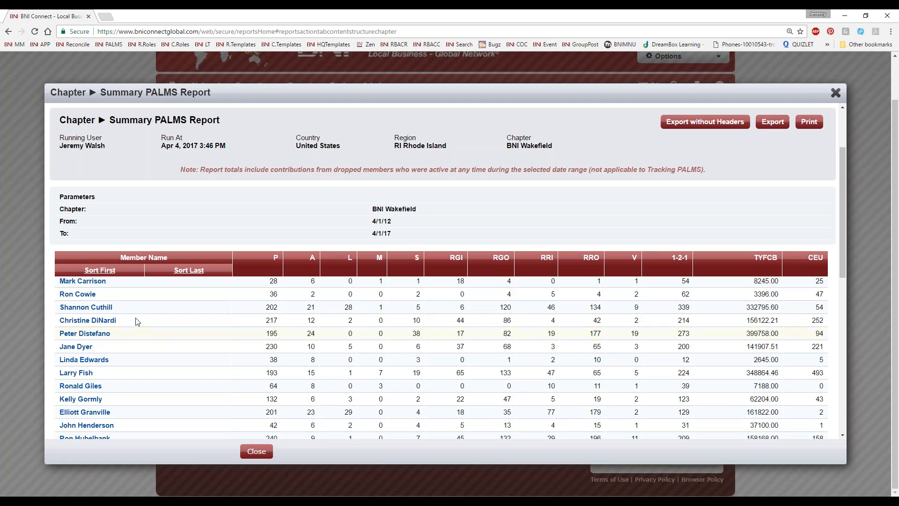
scroll(375, 359, up, 2)
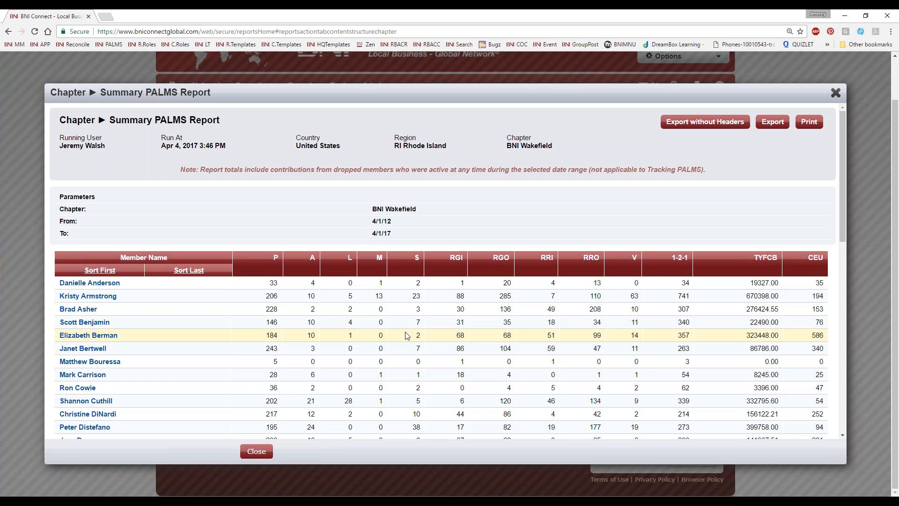
scroll(396, 344, down, 8)
scroll(395, 346, down, 3)
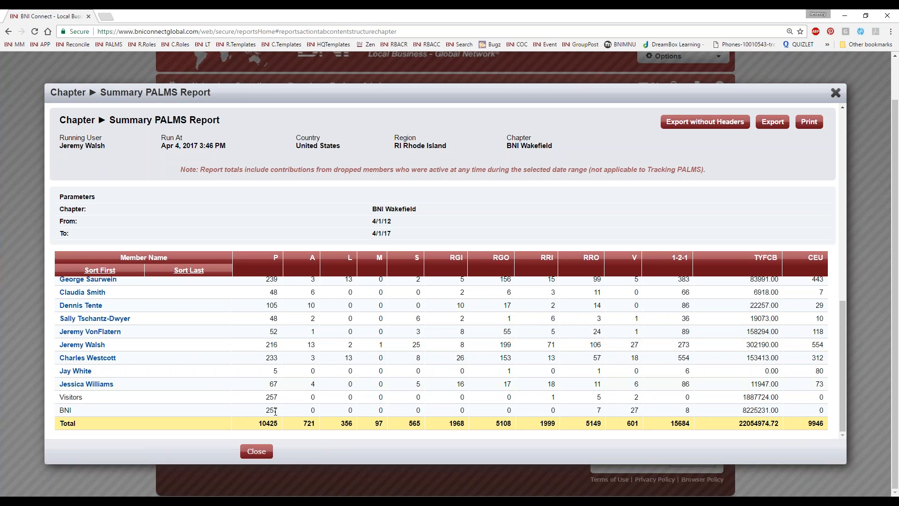
drag(257, 423, 285, 424)
drag(349, 423, 360, 424)
click(202, 168)
drag(203, 167, 354, 169)
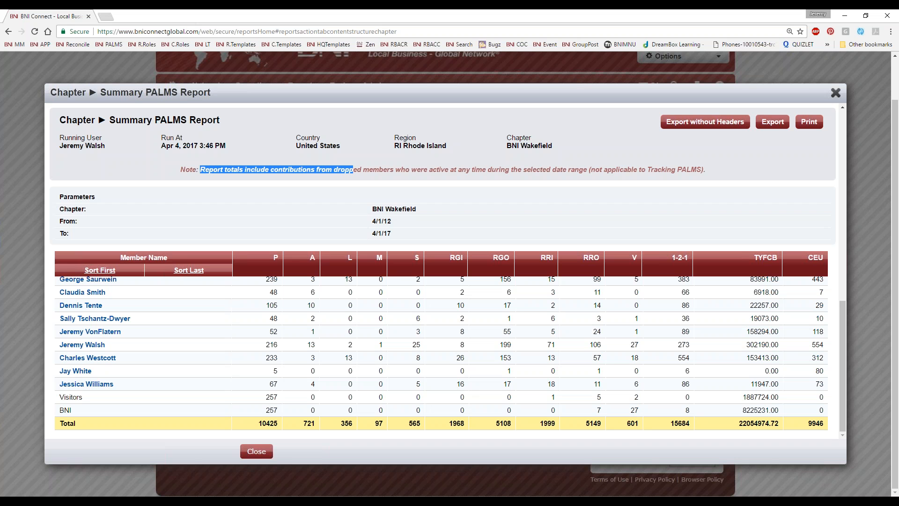
click(305, 176)
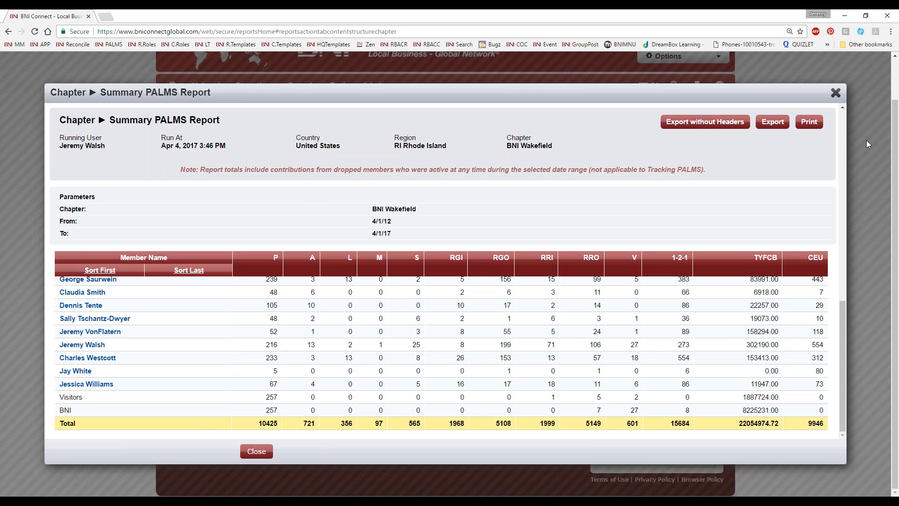
click(256, 451)
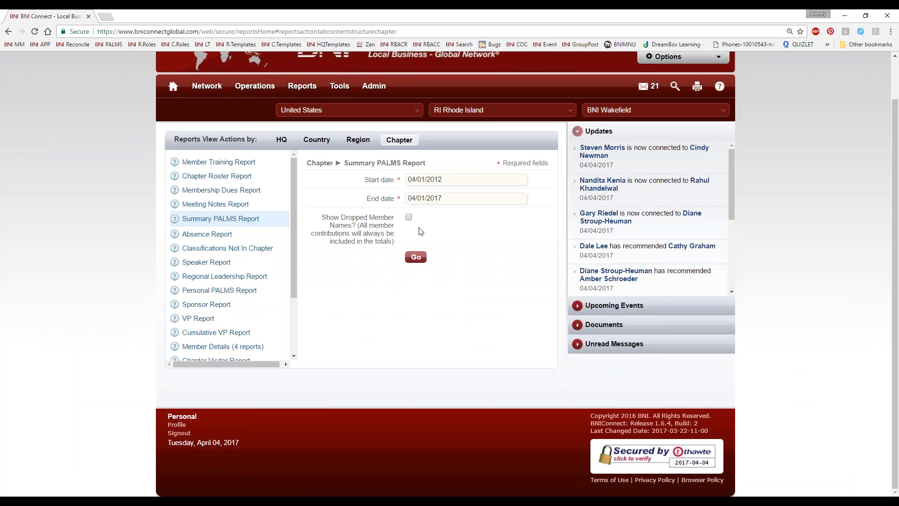
click(410, 218)
Rerun the 04/01/2012–04/01/2017 Summary PALMS Report with dropped member names, scroll it, then close it
click(415, 258)
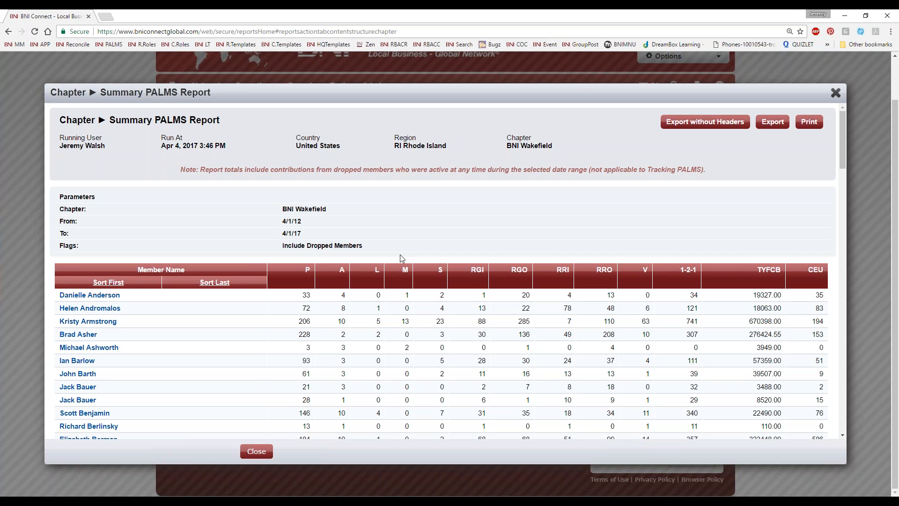
scroll(271, 371, down, 6)
scroll(262, 371, down, 5)
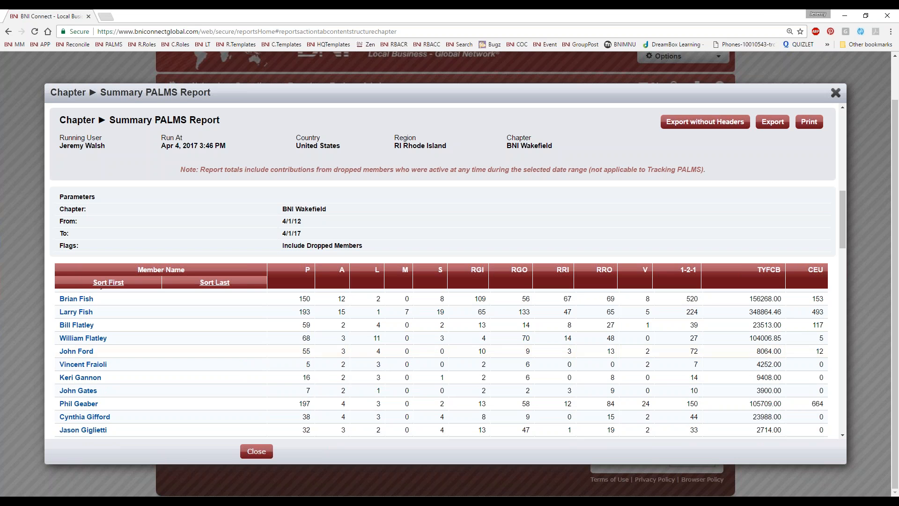
click(836, 93)
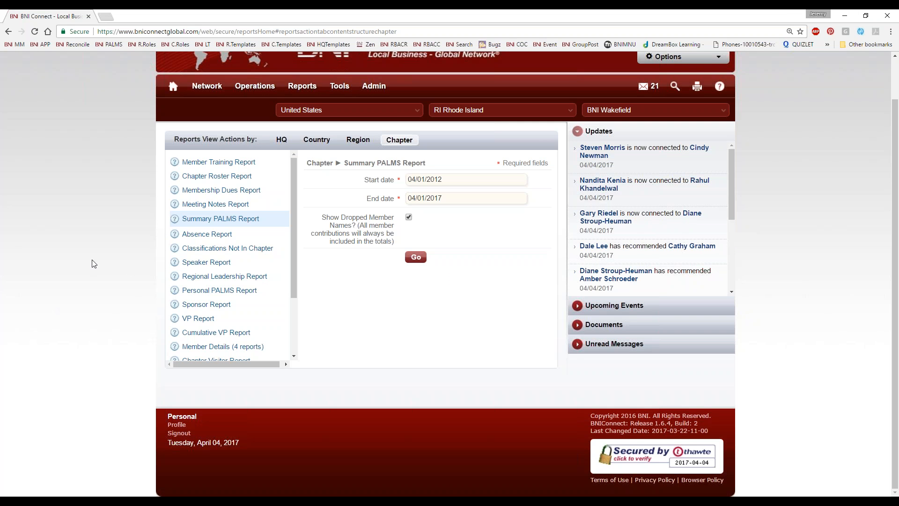
Open the Absence Report, then the Personal PALMS Report form, and pick a member under Member Name
click(192, 235)
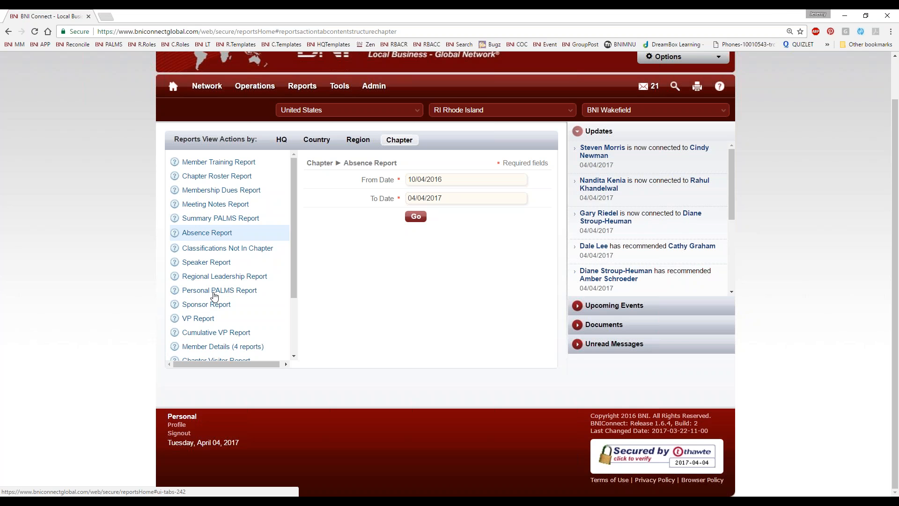
click(215, 294)
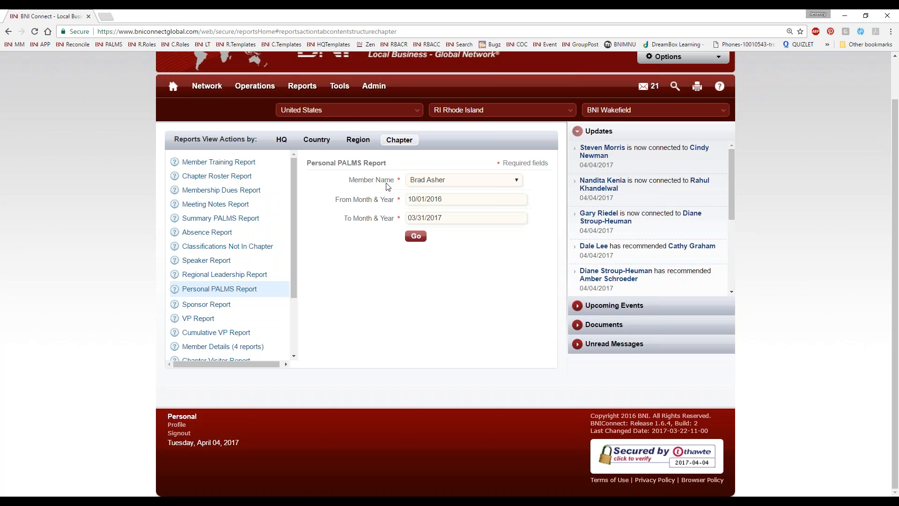
click(451, 180)
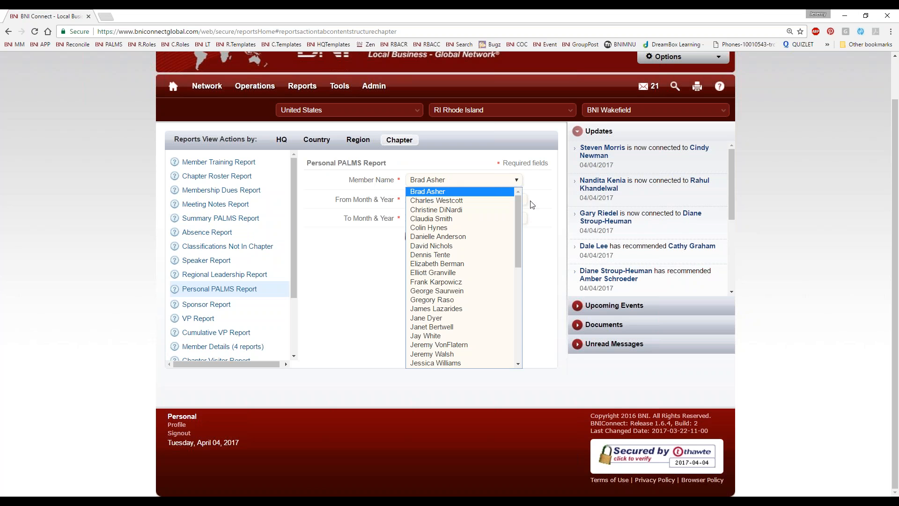
drag(520, 207, 522, 287)
click(469, 259)
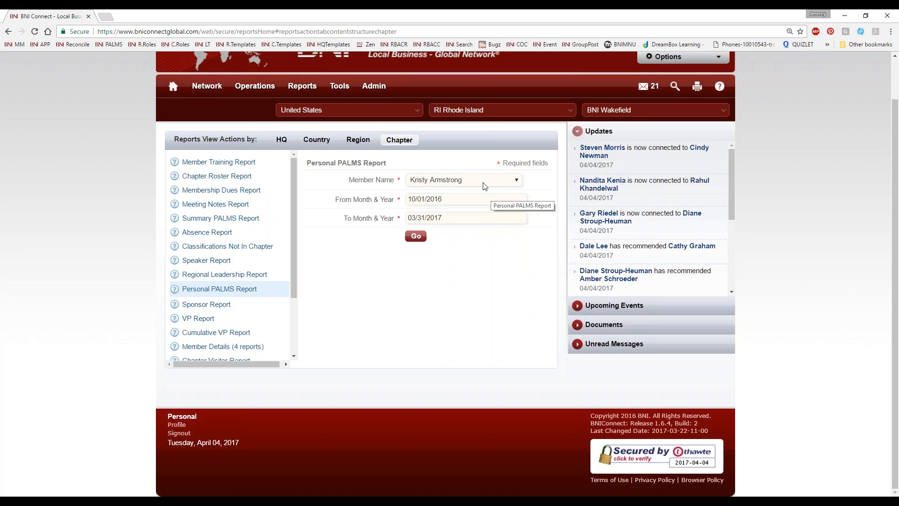
scroll(202, 302, down, 2)
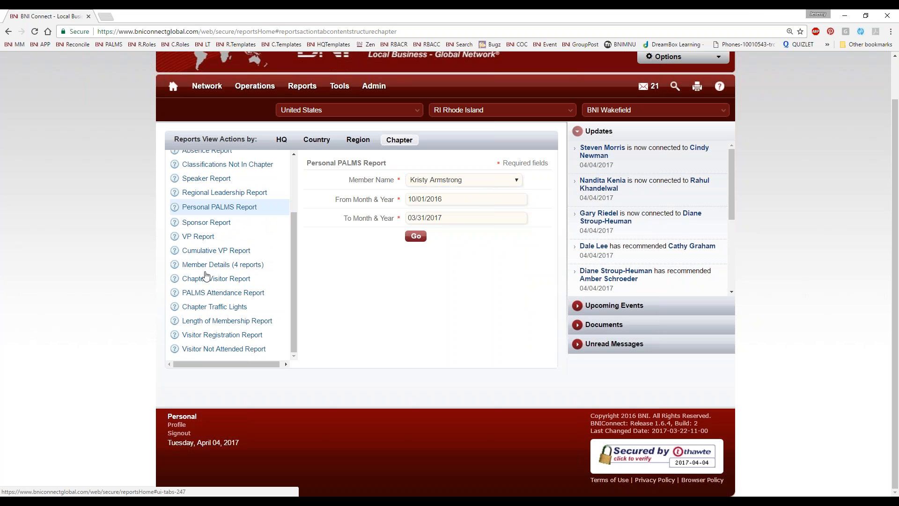
Run View Member Bio from the four Member Details reports for a chosen member, then close the bio
click(187, 264)
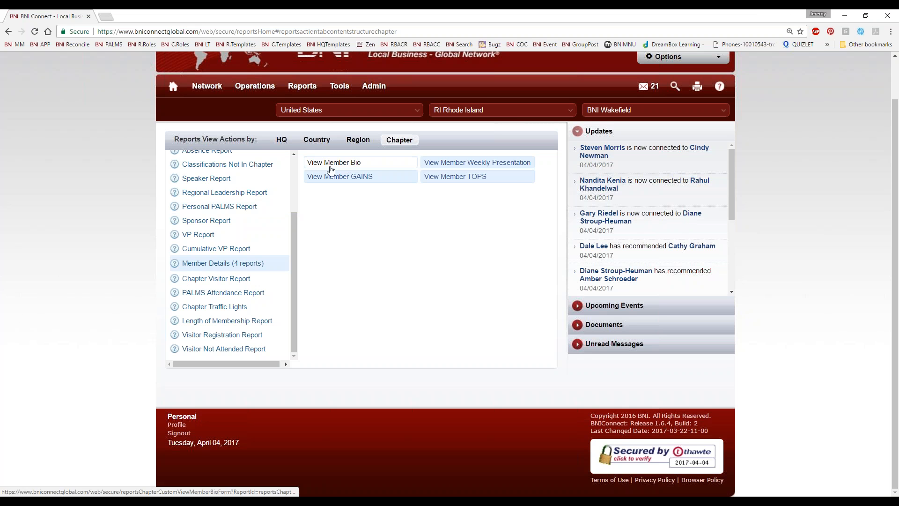
click(427, 180)
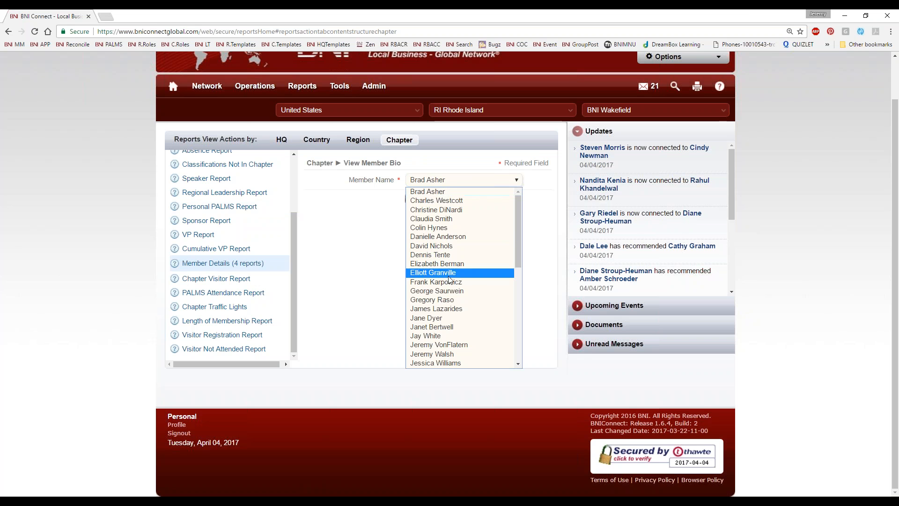
click(433, 354)
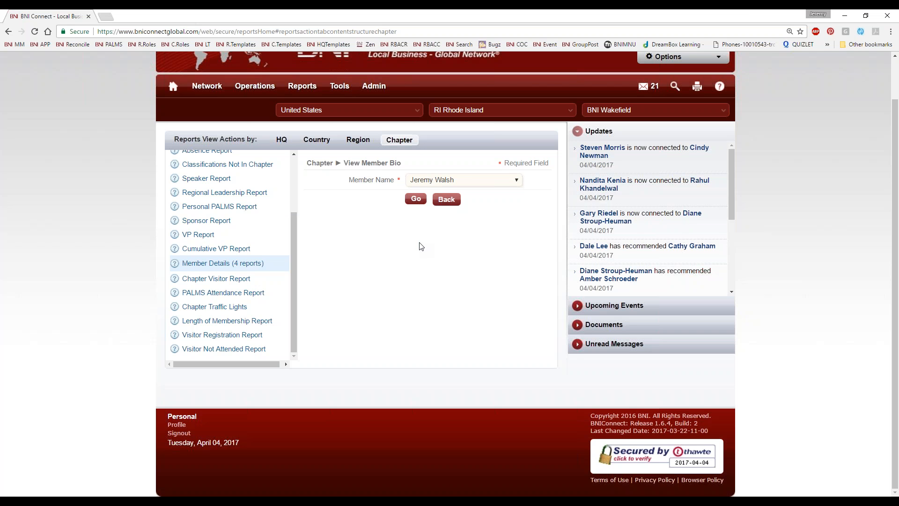
click(416, 199)
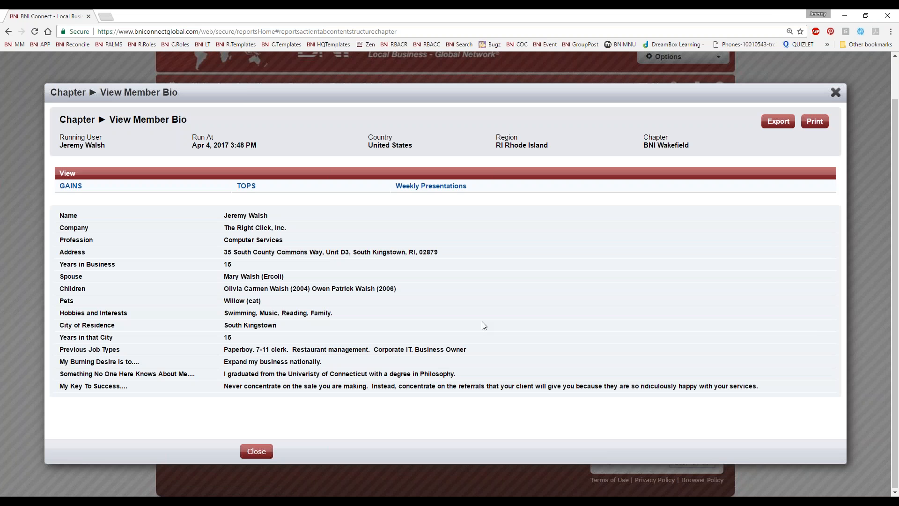
click(835, 93)
scroll(239, 317, up, 2)
scroll(239, 323, down, 2)
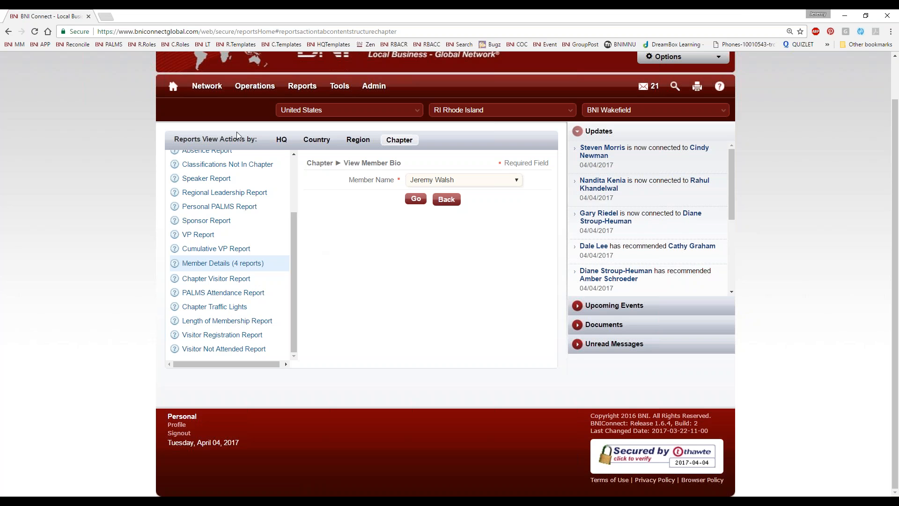
From the home page, expand My Network > Chapter Shortcuts and open Configure Quick Links
click(173, 90)
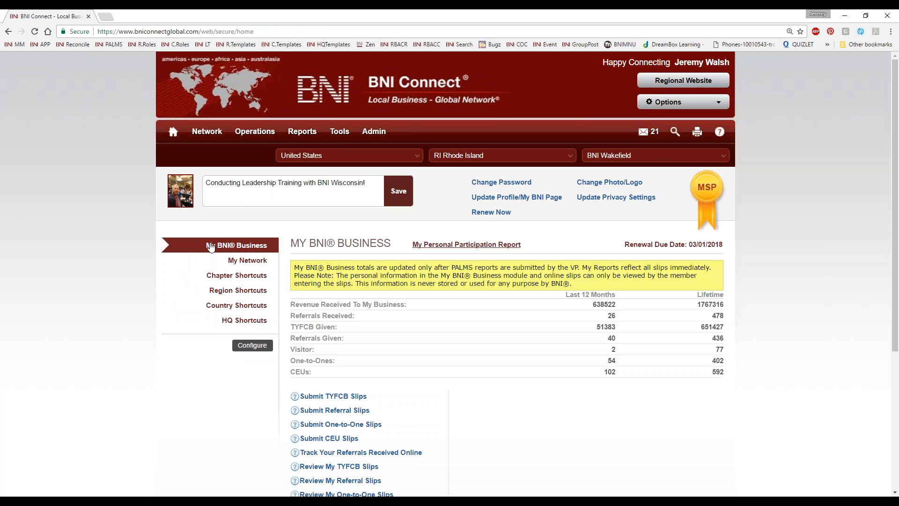
click(232, 261)
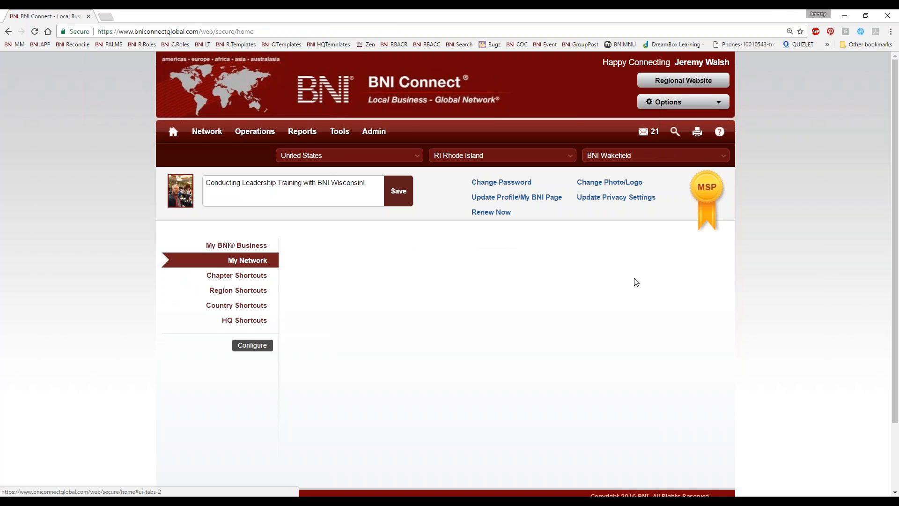
click(220, 280)
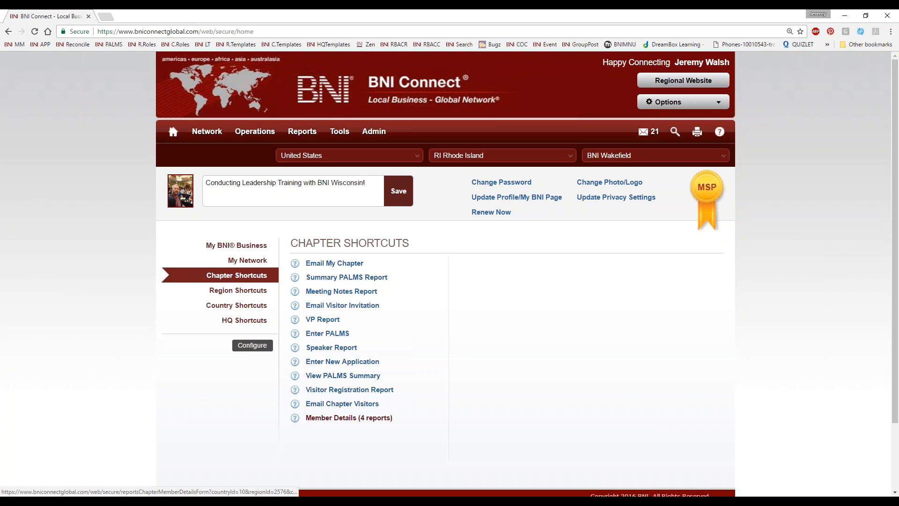
click(252, 346)
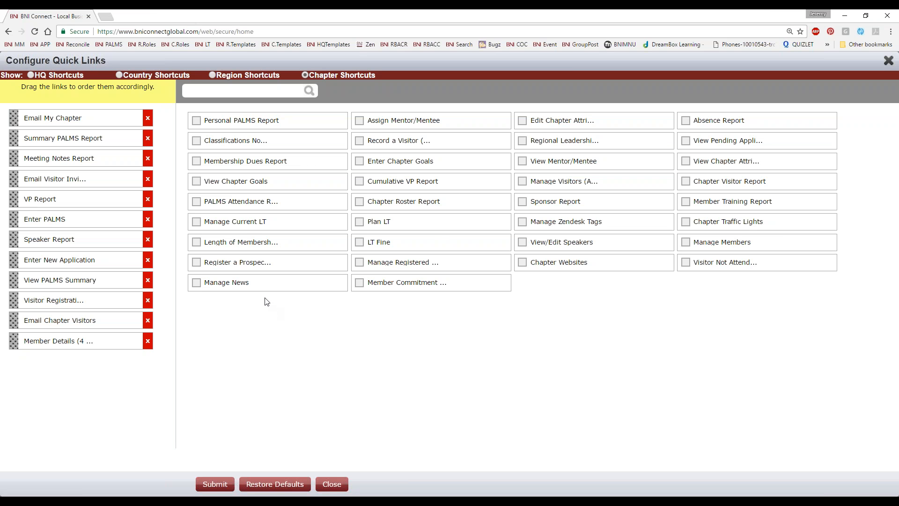
Add Membership Dues Report at the top and Absence Report under Summary PALMS Report
click(196, 161)
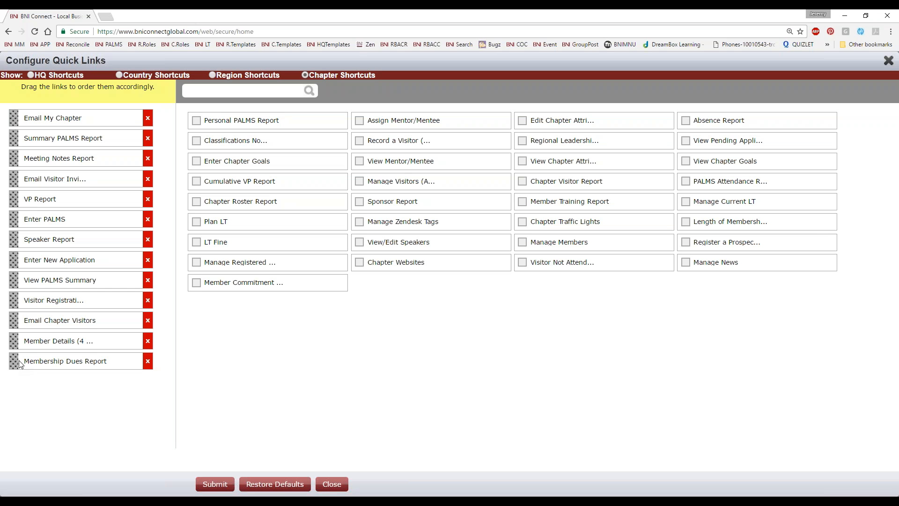
drag(13, 361, 11, 118)
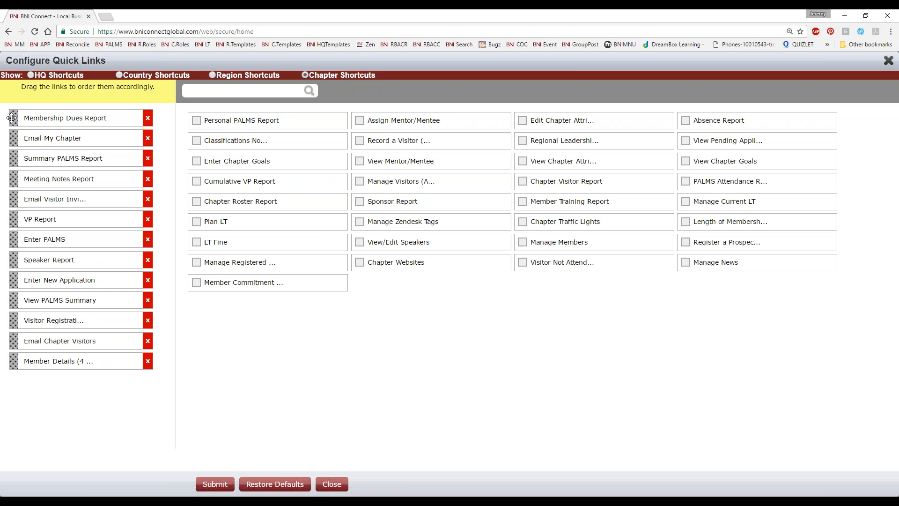
click(686, 120)
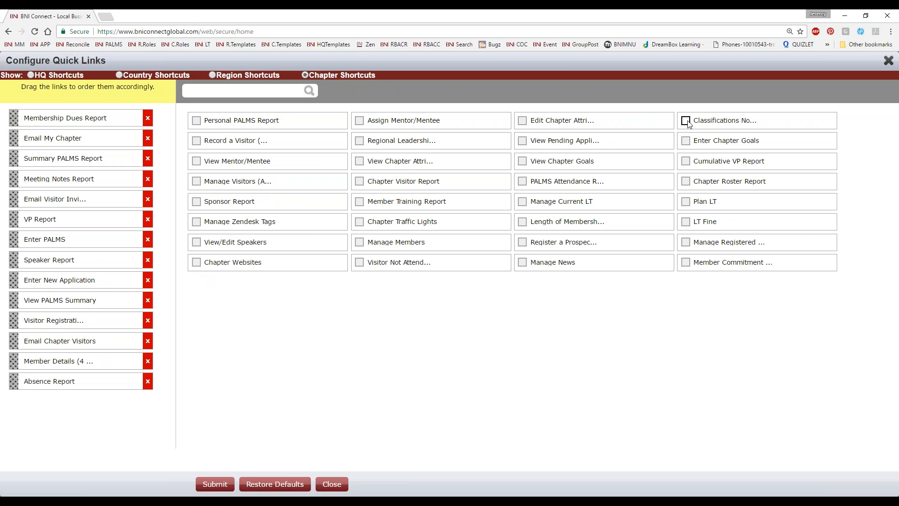
drag(13, 381, 14, 237)
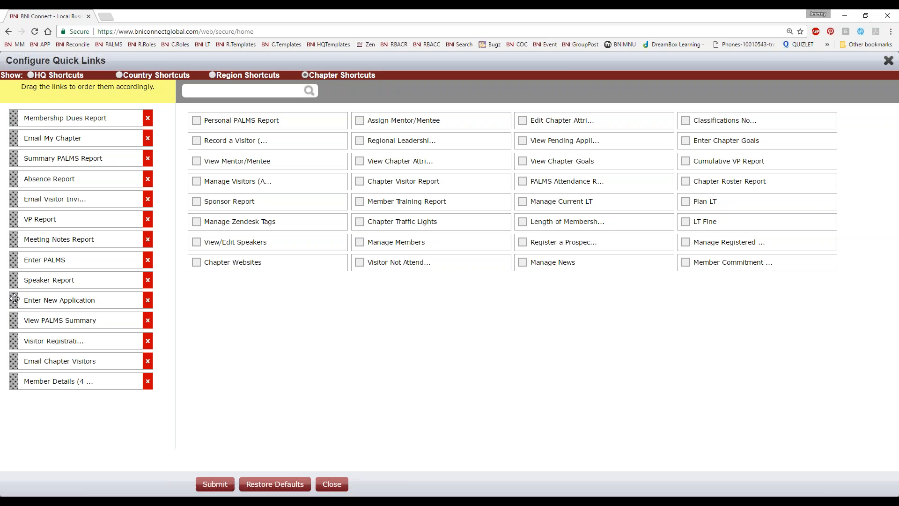
Move Visitor Registration Report under VP Report, remove Speaker Report, then save and close
drag(21, 335, 7, 137)
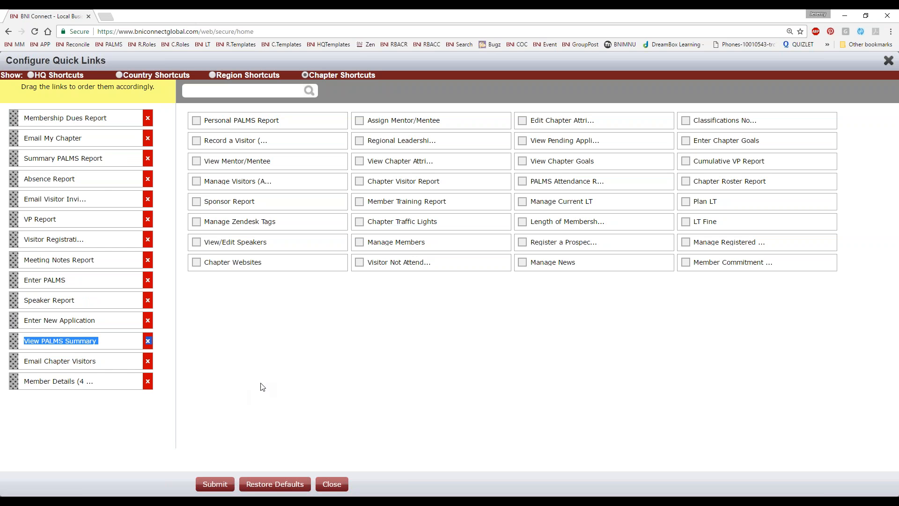
click(147, 300)
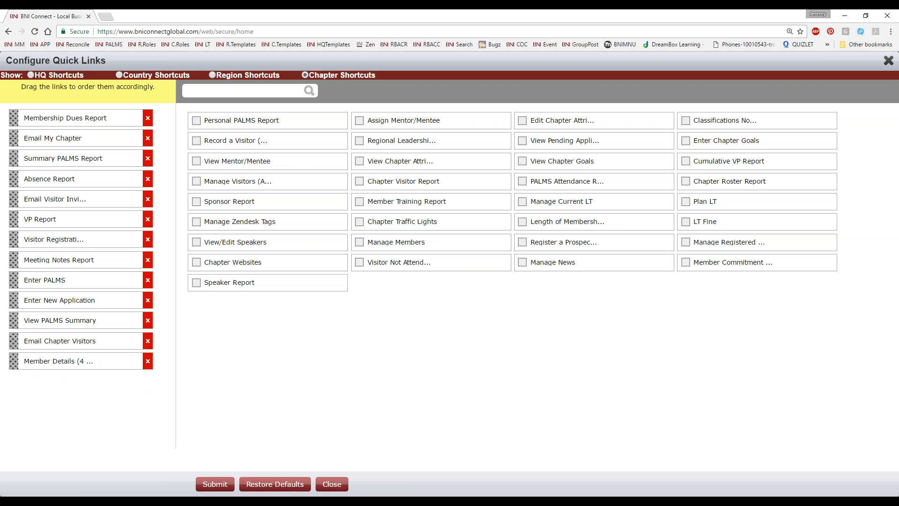
click(212, 487)
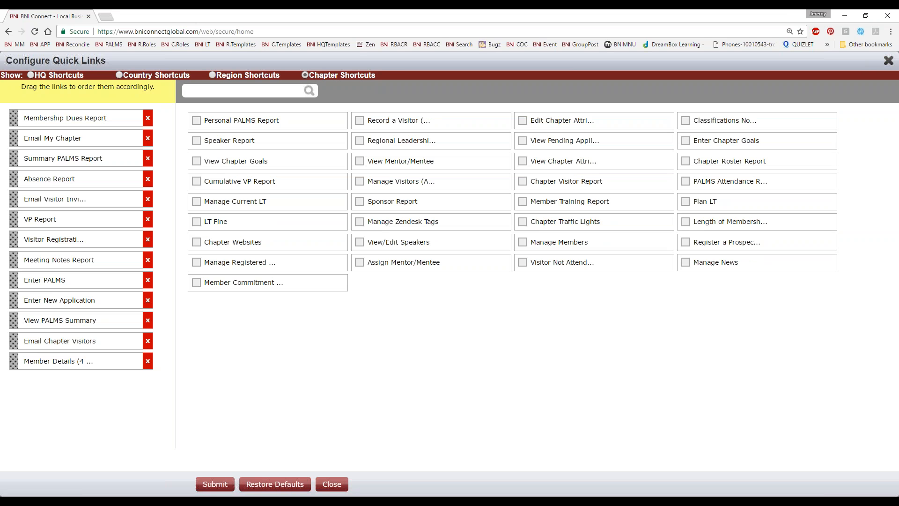
click(888, 60)
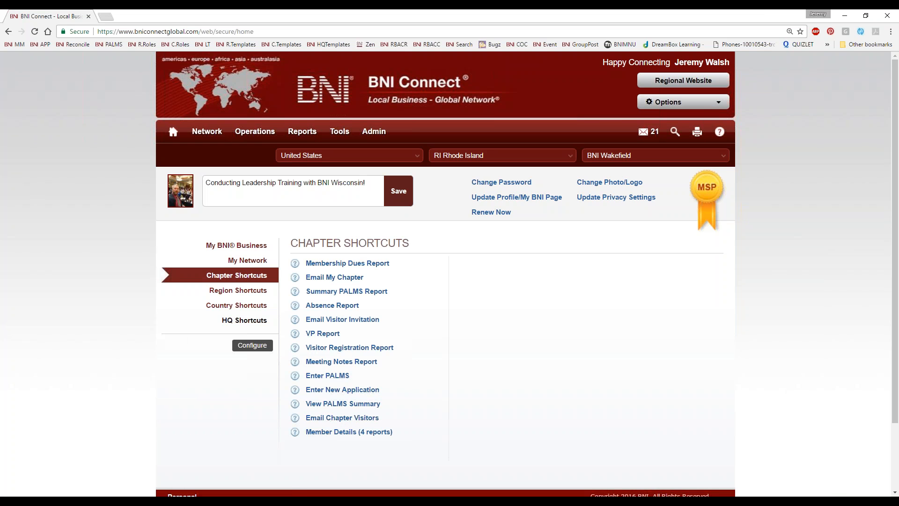
View the chapter's member e-mail list via Email My Chapter, then return to My BNI Business
click(224, 247)
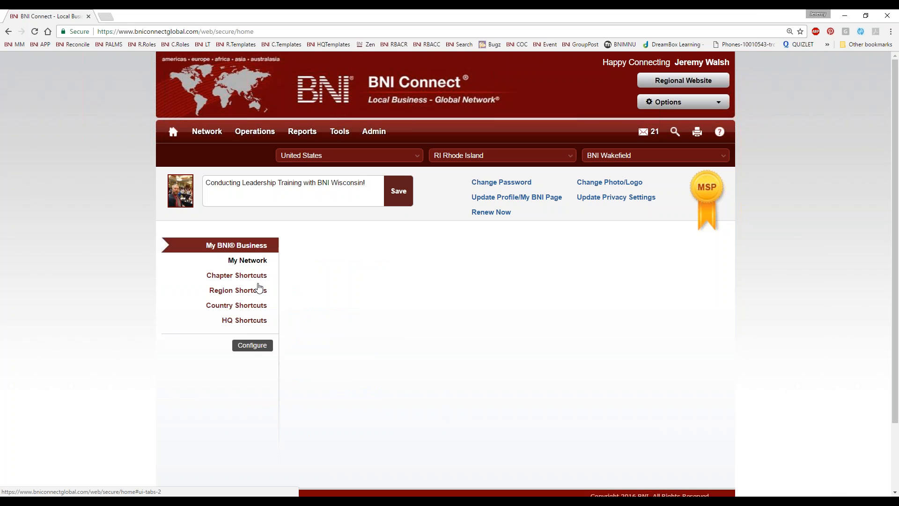
click(244, 278)
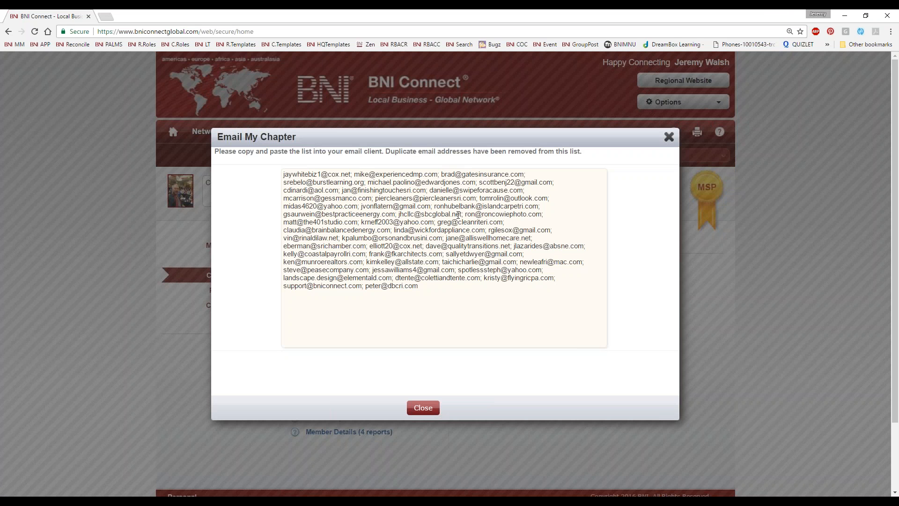
click(669, 136)
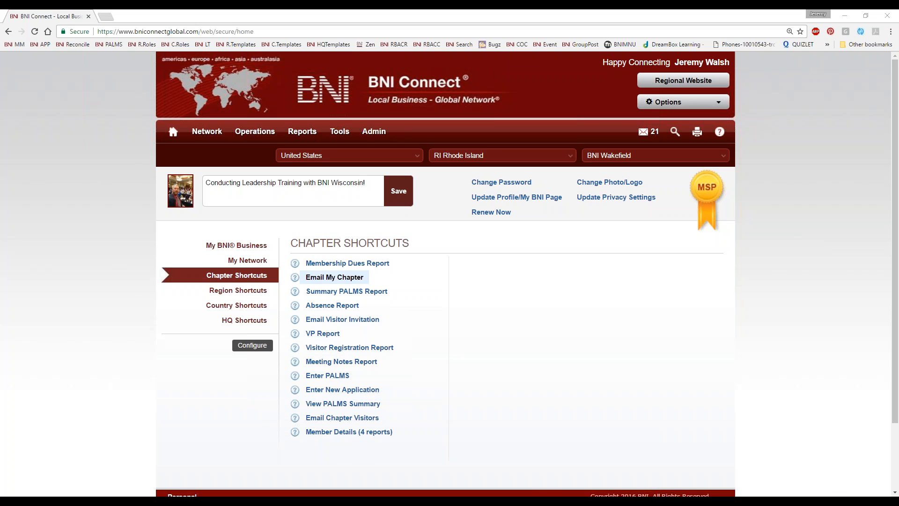
click(264, 247)
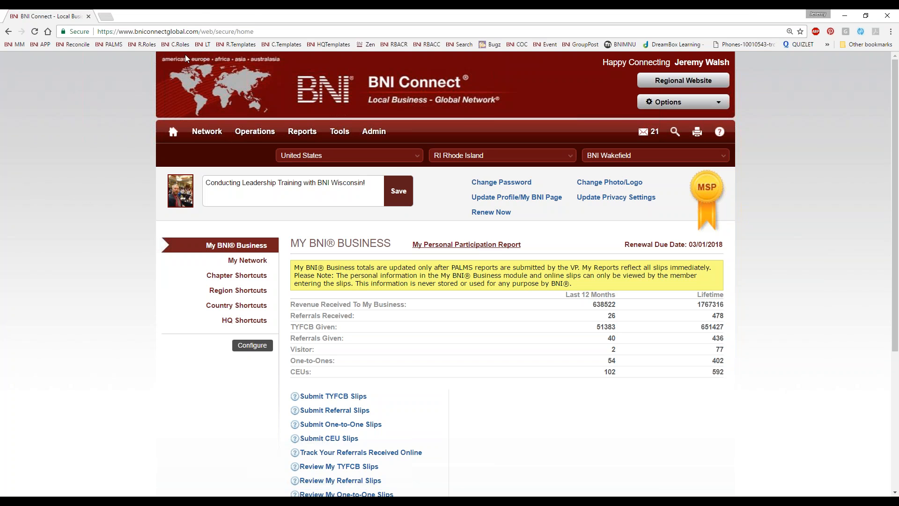
Open the Zen BNI Connect Support bookmark in a new browser tab
right_click(369, 46)
click(389, 51)
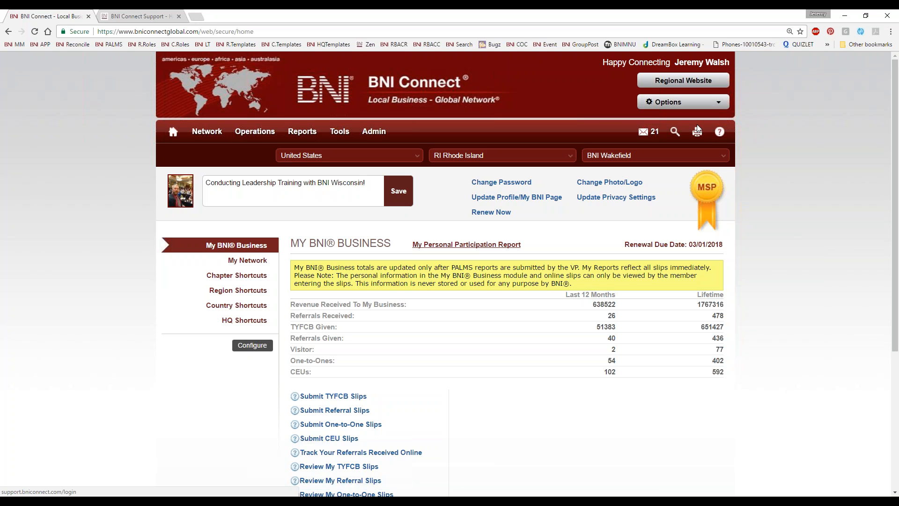
Go to the BNI Connect Support tab and enter the Live & Recorded Webinars category
click(120, 19)
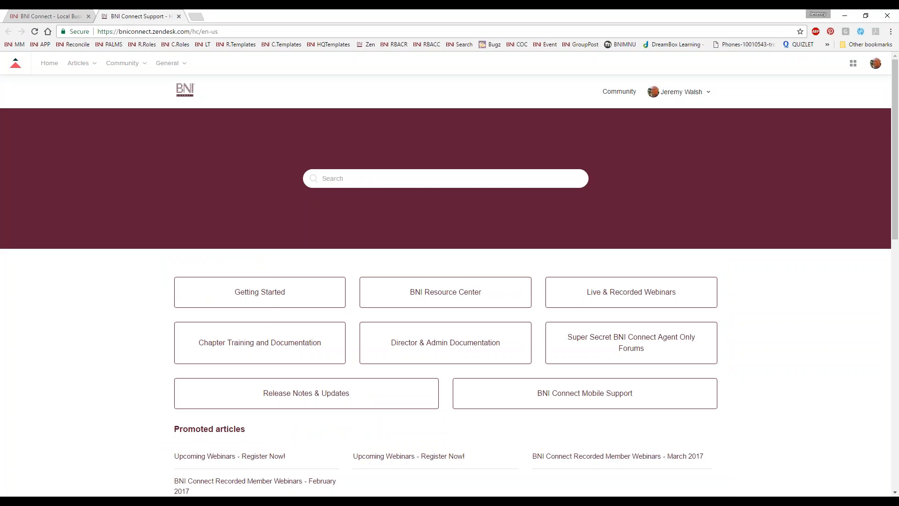
scroll(87, 295, down, 1)
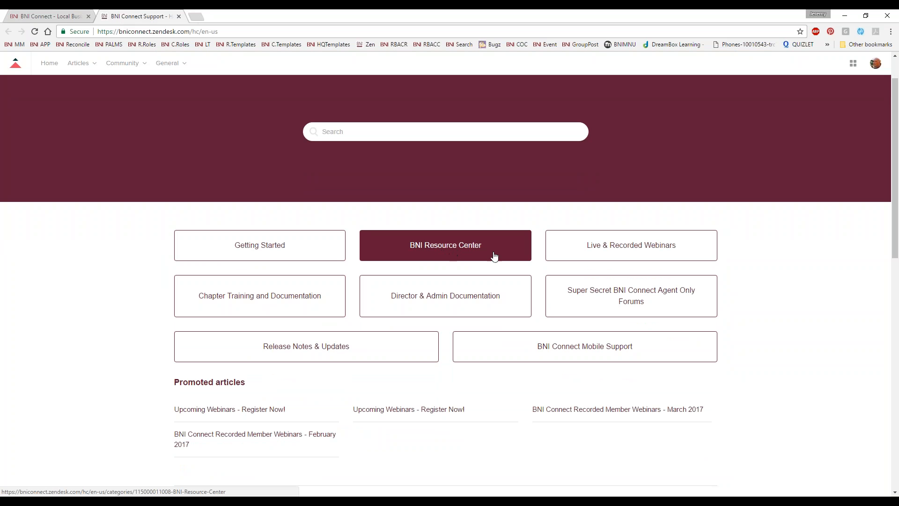
click(630, 250)
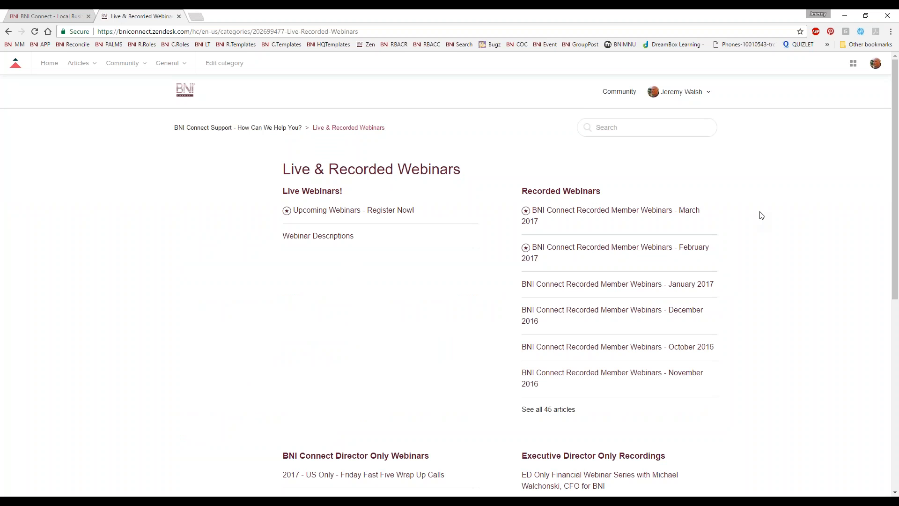
Open the 'BNI Connect Recorded Member Webinars - February 2017' article
scroll(758, 215, down, 1)
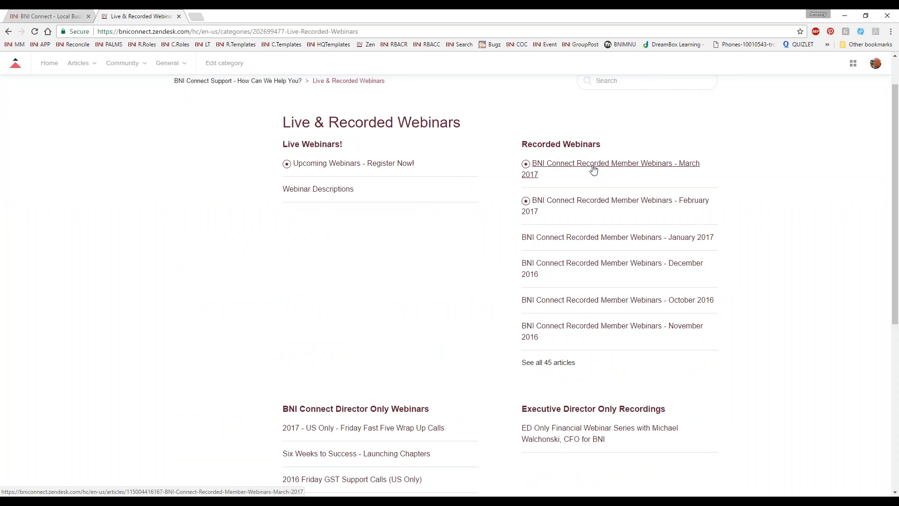
scroll(592, 170, up, 1)
scroll(593, 171, down, 1)
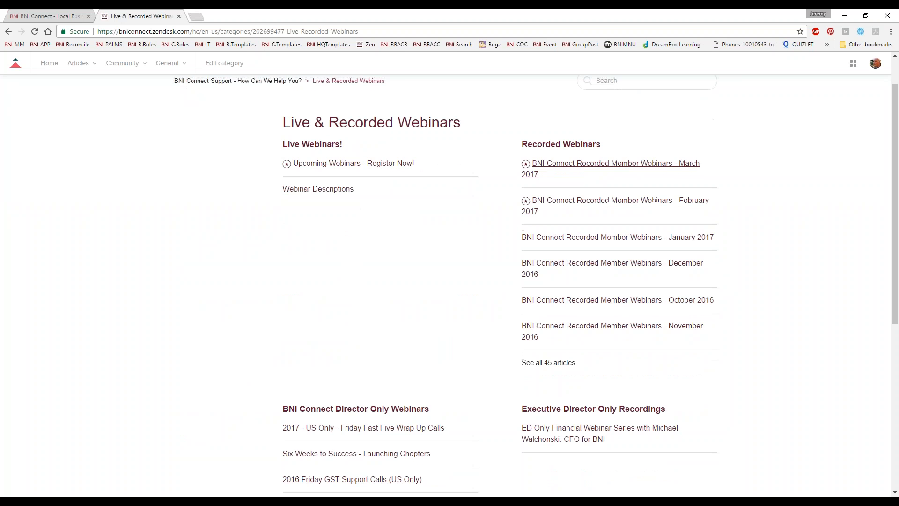
scroll(566, 170, up, 1)
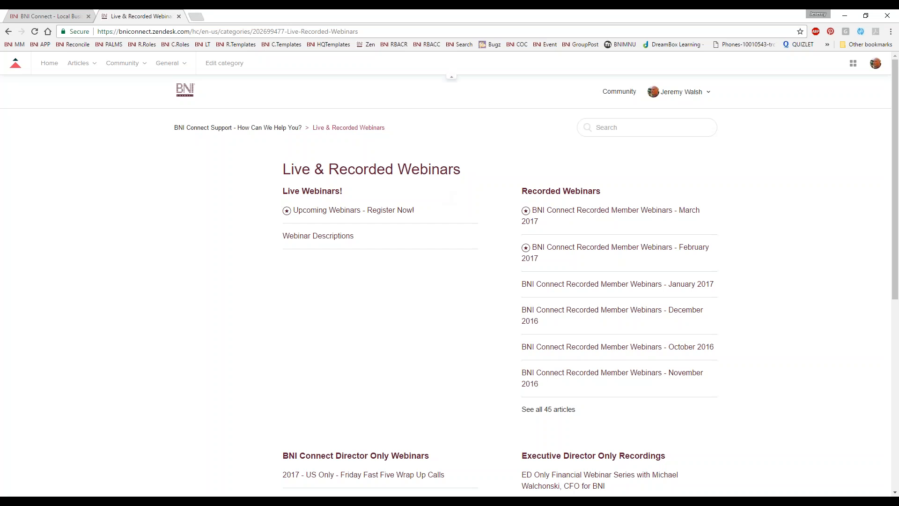
click(610, 253)
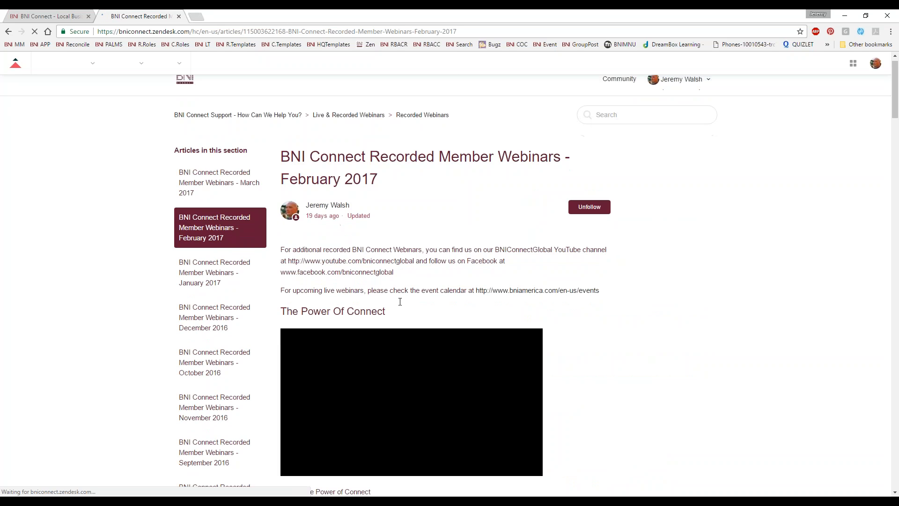
Skim the February 2017 article's step videos, then select the page URL for replacement
scroll(398, 300, down, 15)
scroll(407, 393, down, 20)
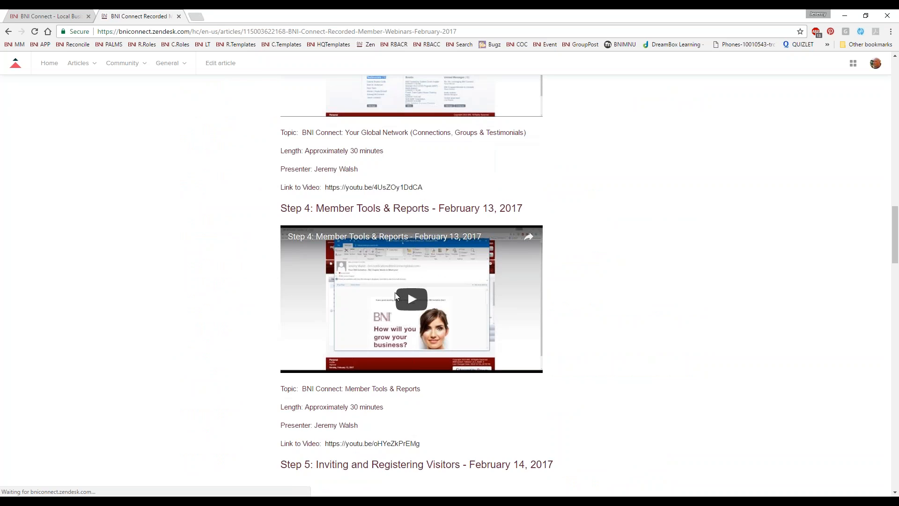
scroll(407, 161, down, 9)
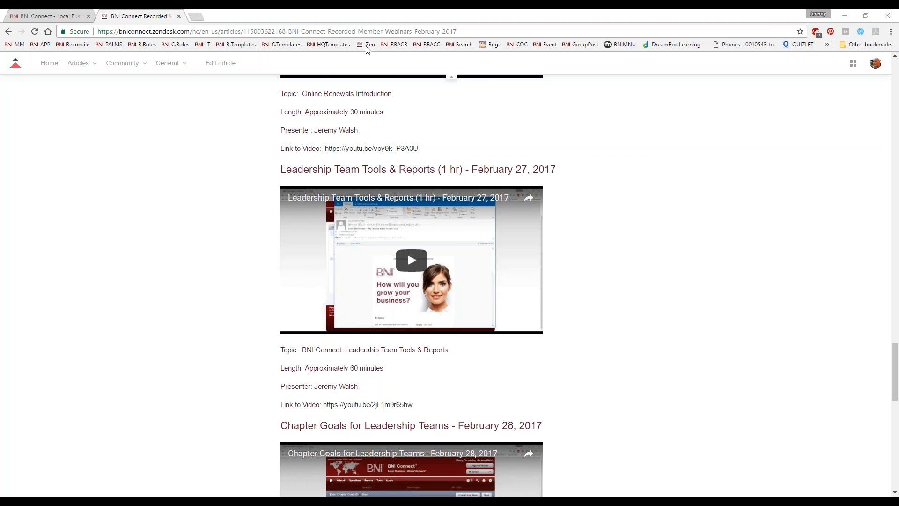
scroll(162, 175, up, 20)
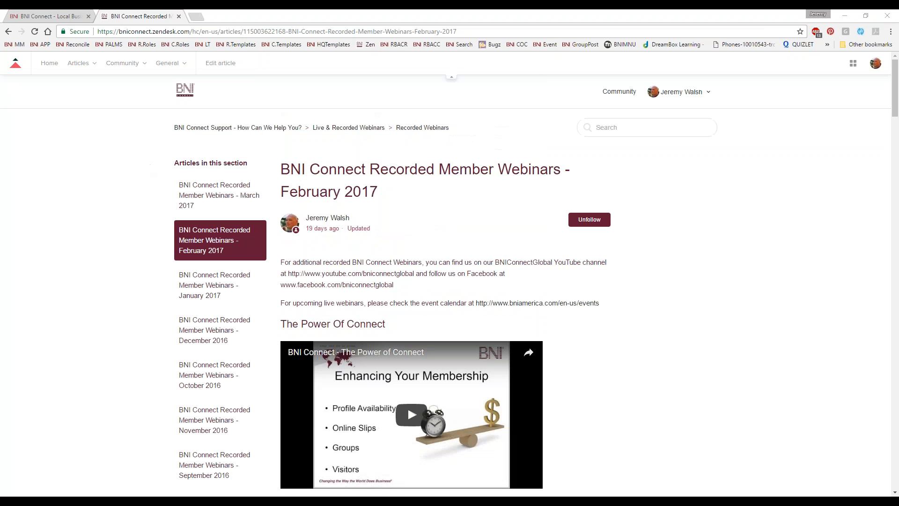
click(197, 30)
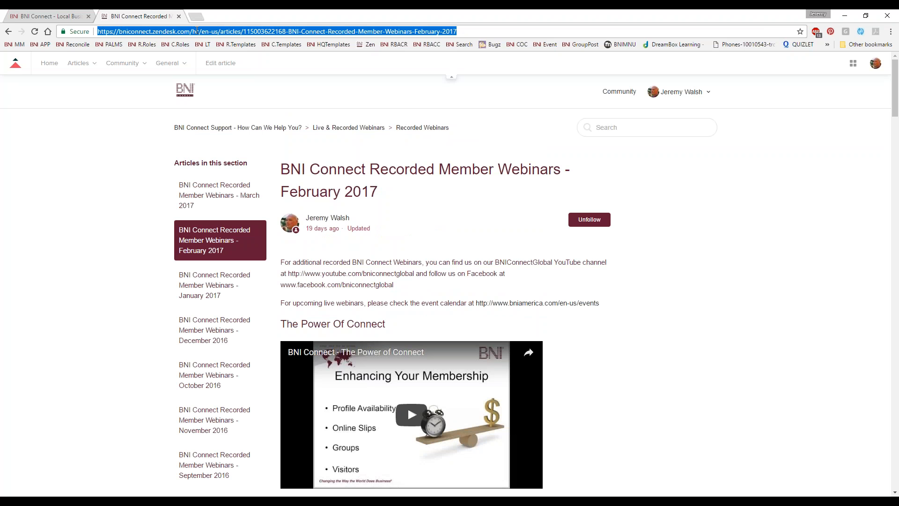
Browse the youtube.com/bniconnectglobal channel's webinar collections, then close that tab
text(you)
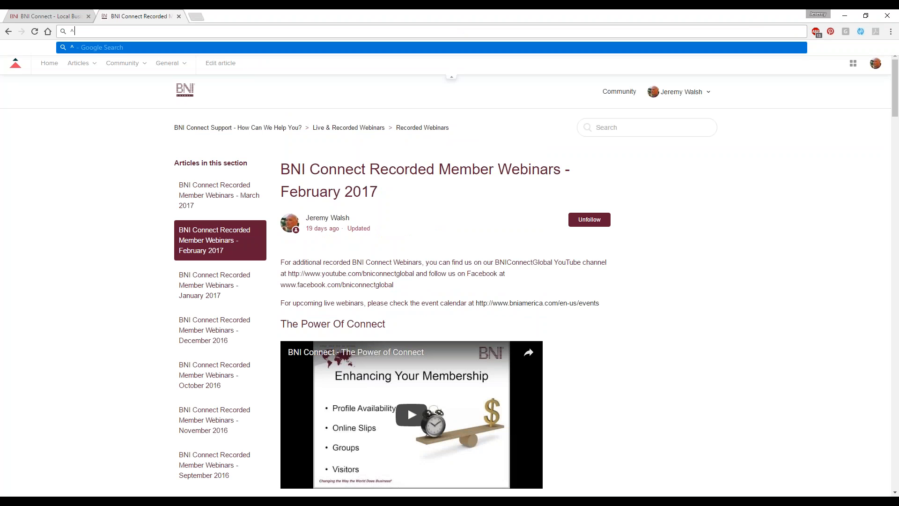
key(Return)
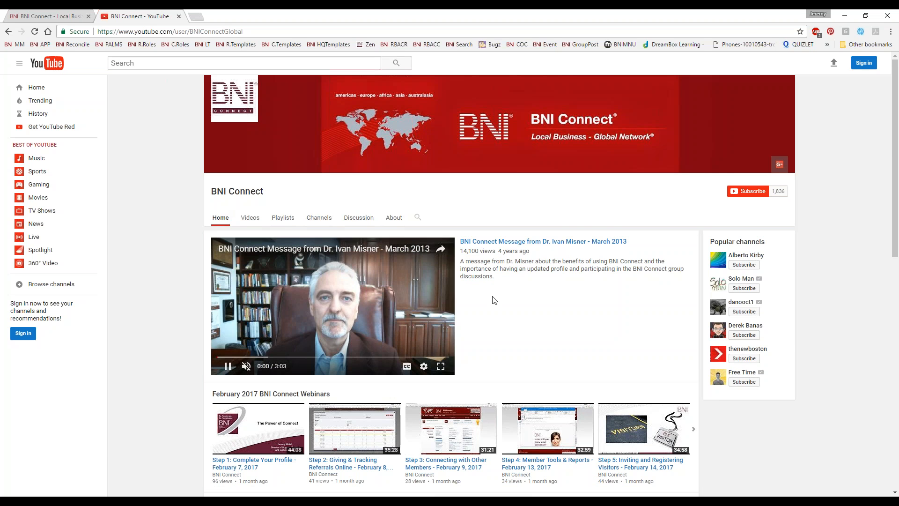
scroll(532, 289, down, 1)
scroll(532, 288, down, 3)
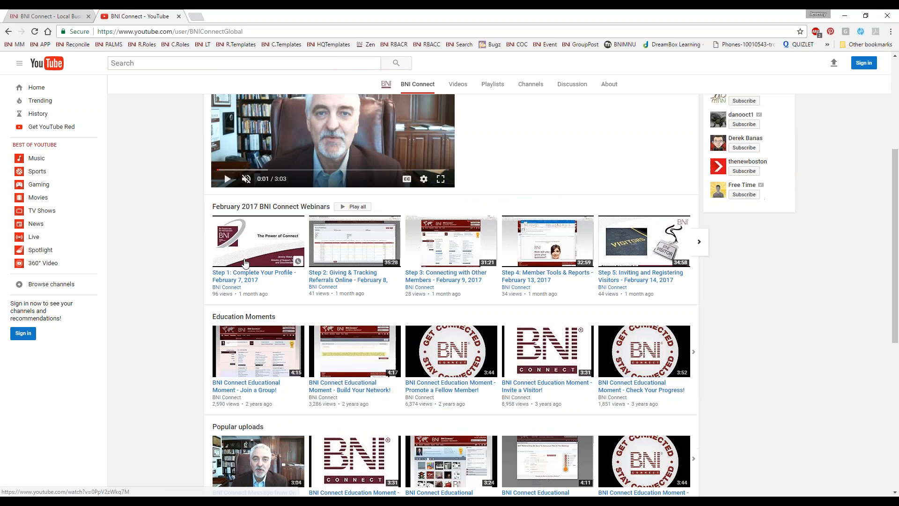
scroll(359, 350, down, 5)
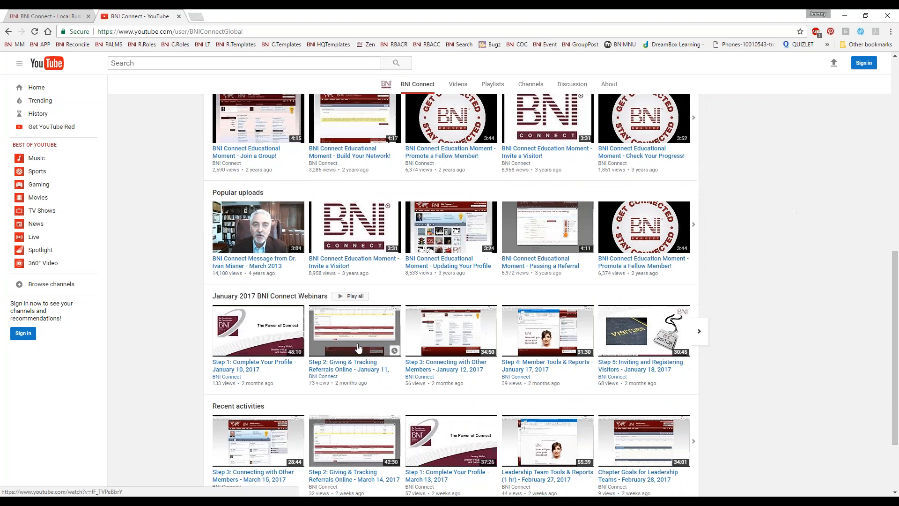
scroll(359, 350, up, 2)
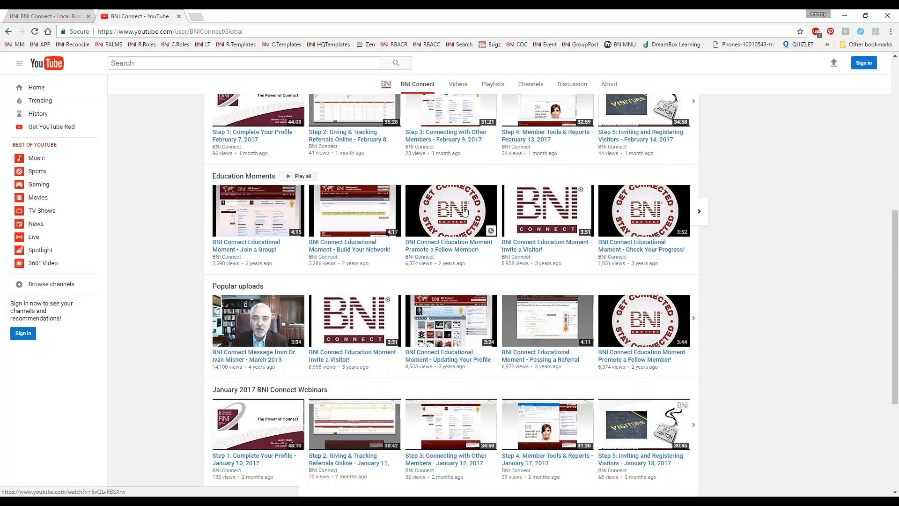
scroll(366, 335, down, 3)
scroll(366, 334, down, 1)
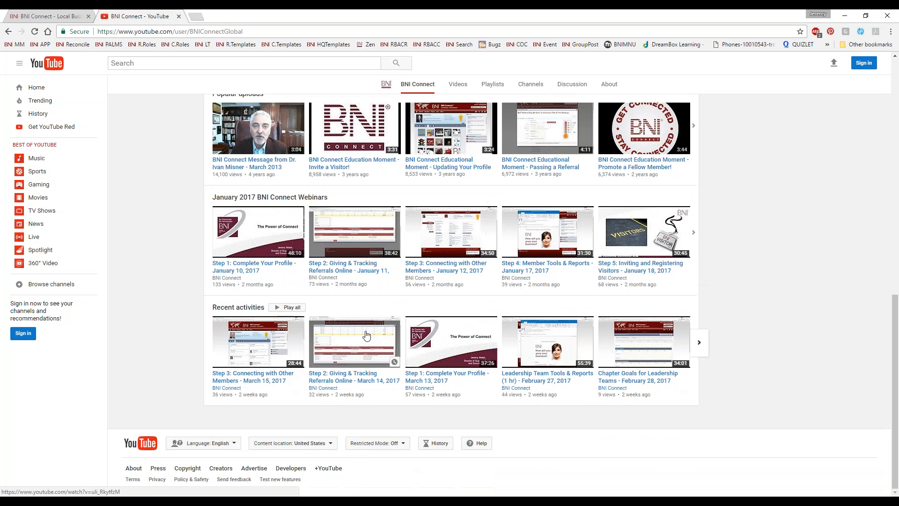
scroll(349, 255, up, 11)
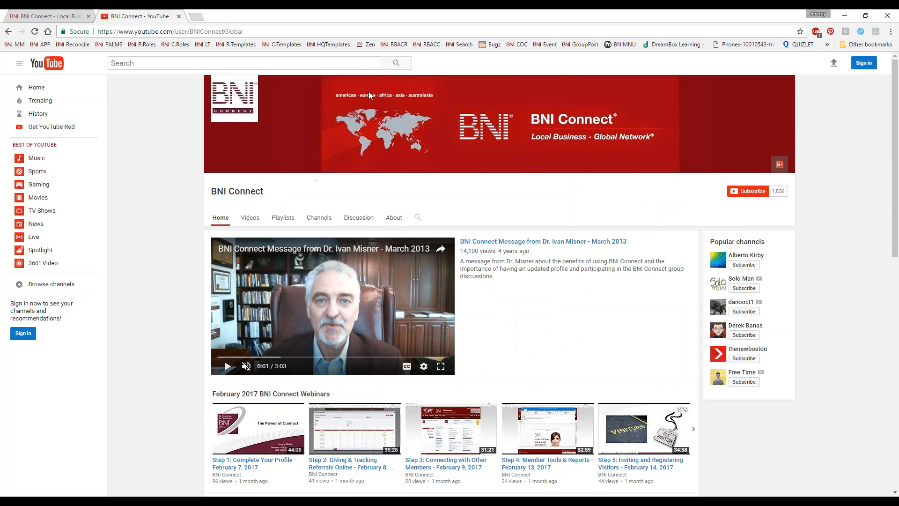
click(179, 17)
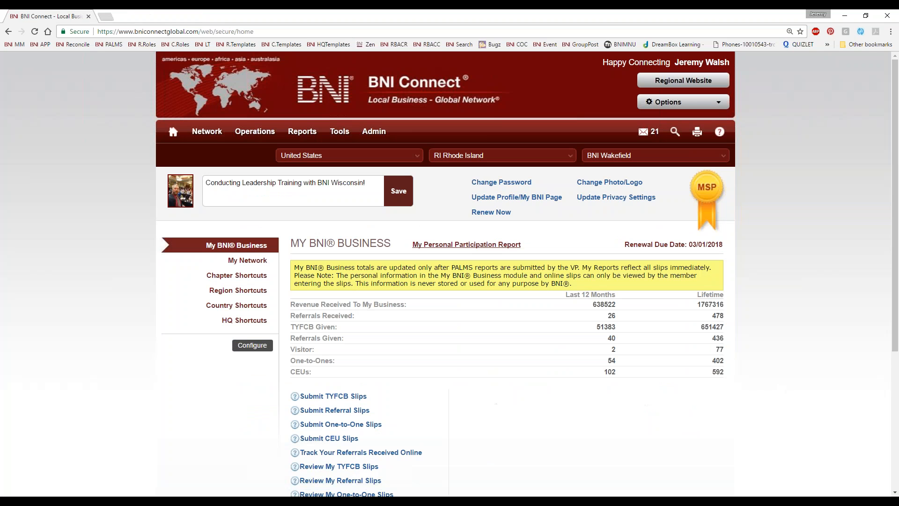